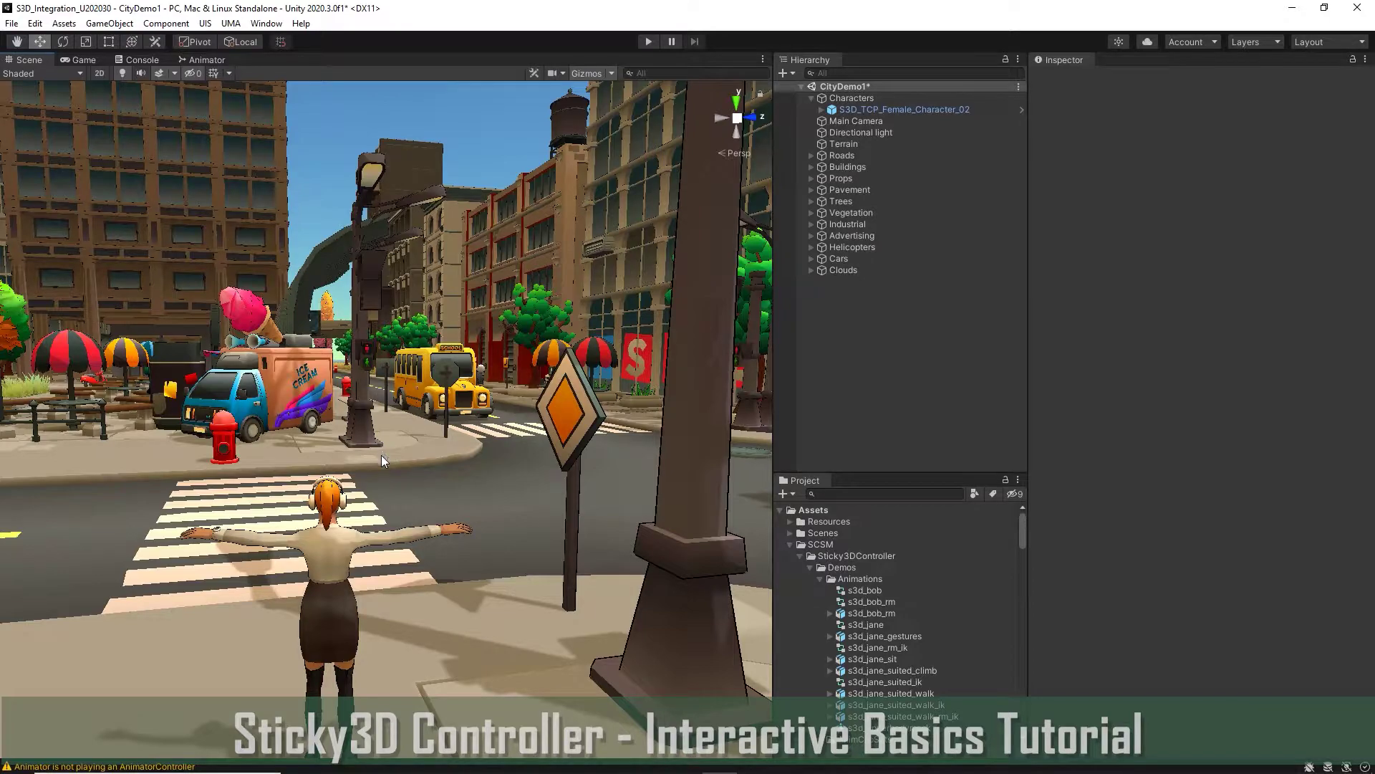
Step: Review the Move, Look and Animate settings of the female character's Sticky Control Module
right_click_drag(381, 454, 387, 471)
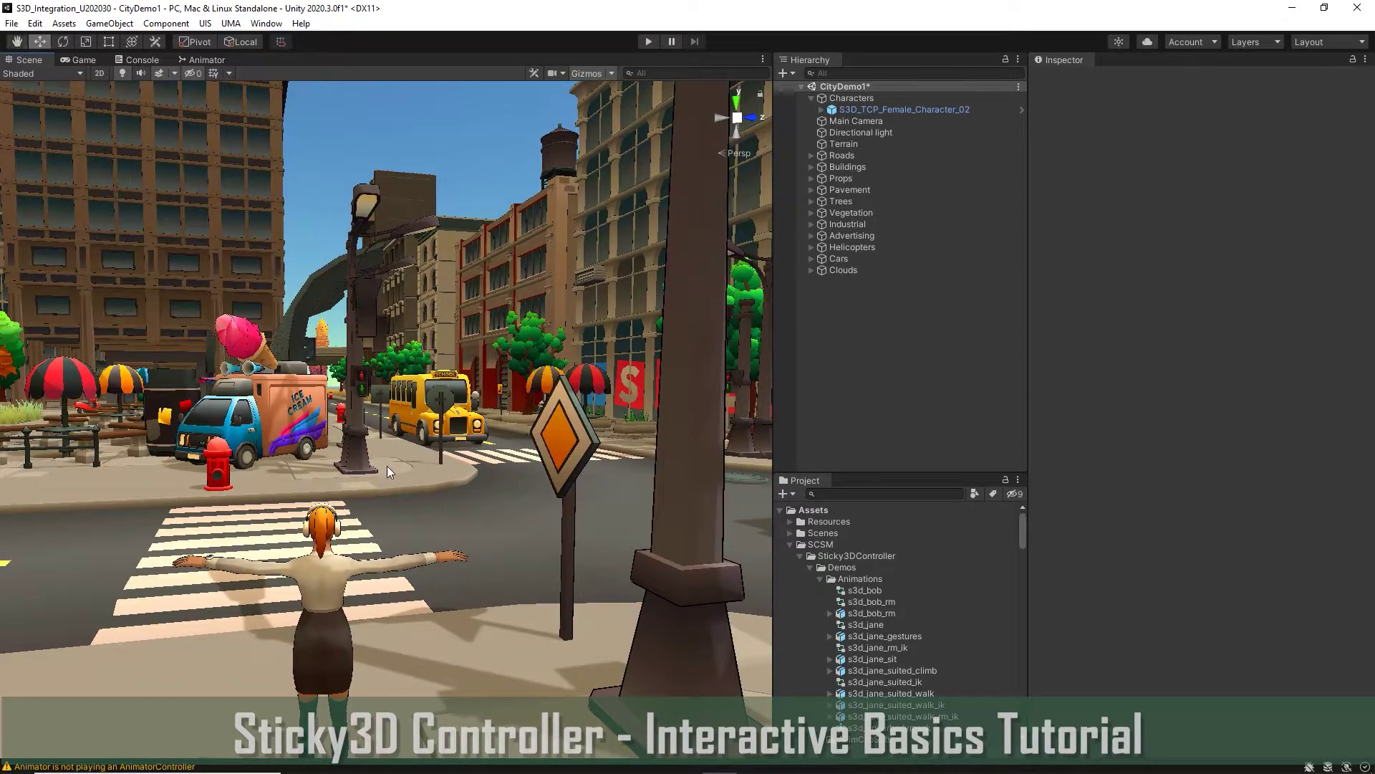
left_click(880, 110)
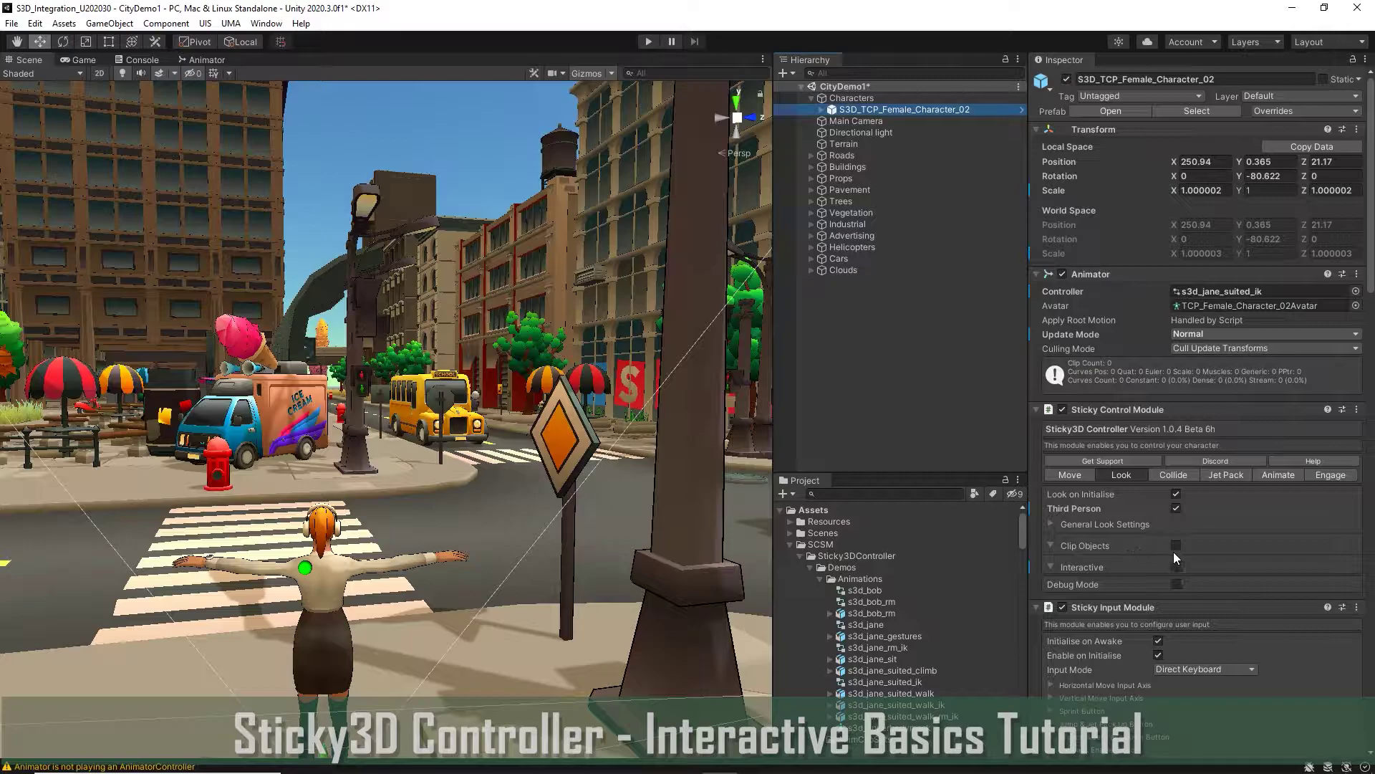
scroll(1173, 552, "down", 5)
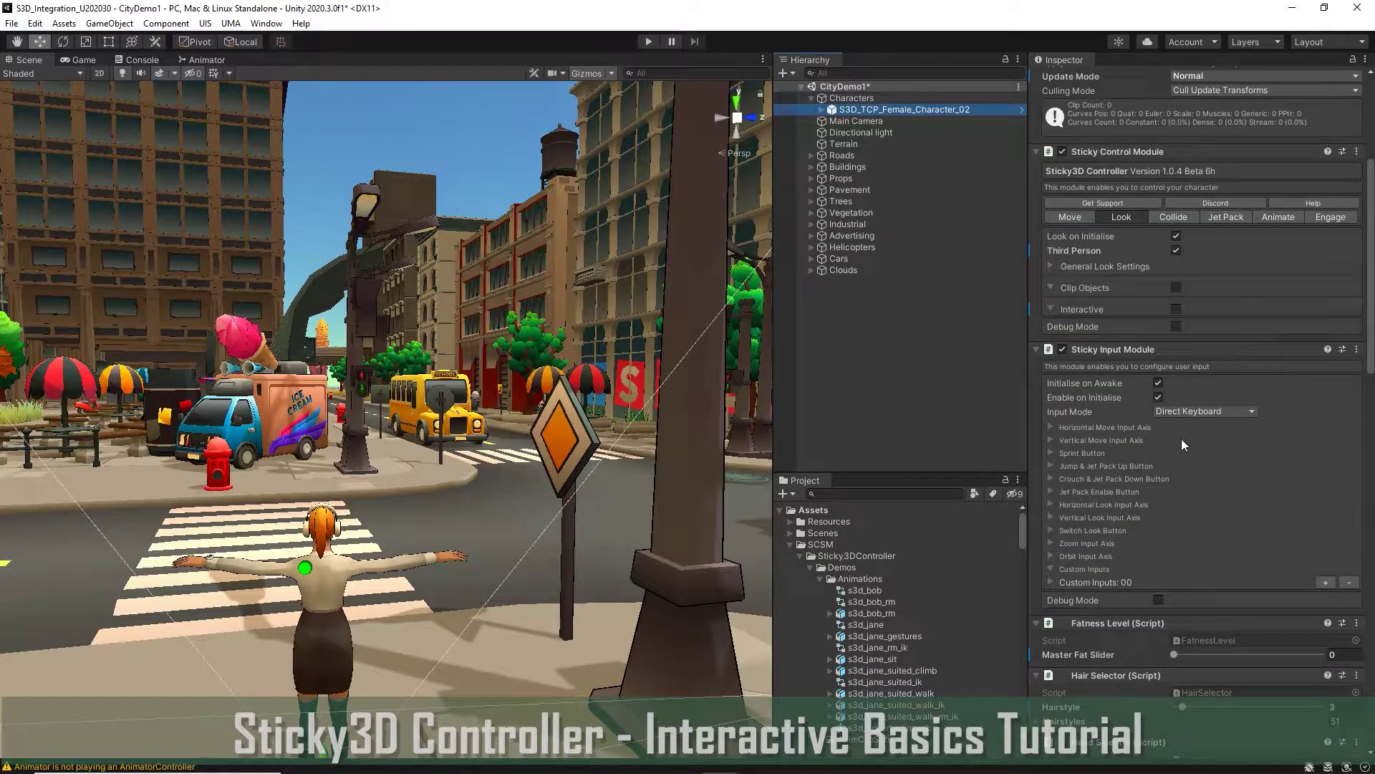
left_click(1076, 217)
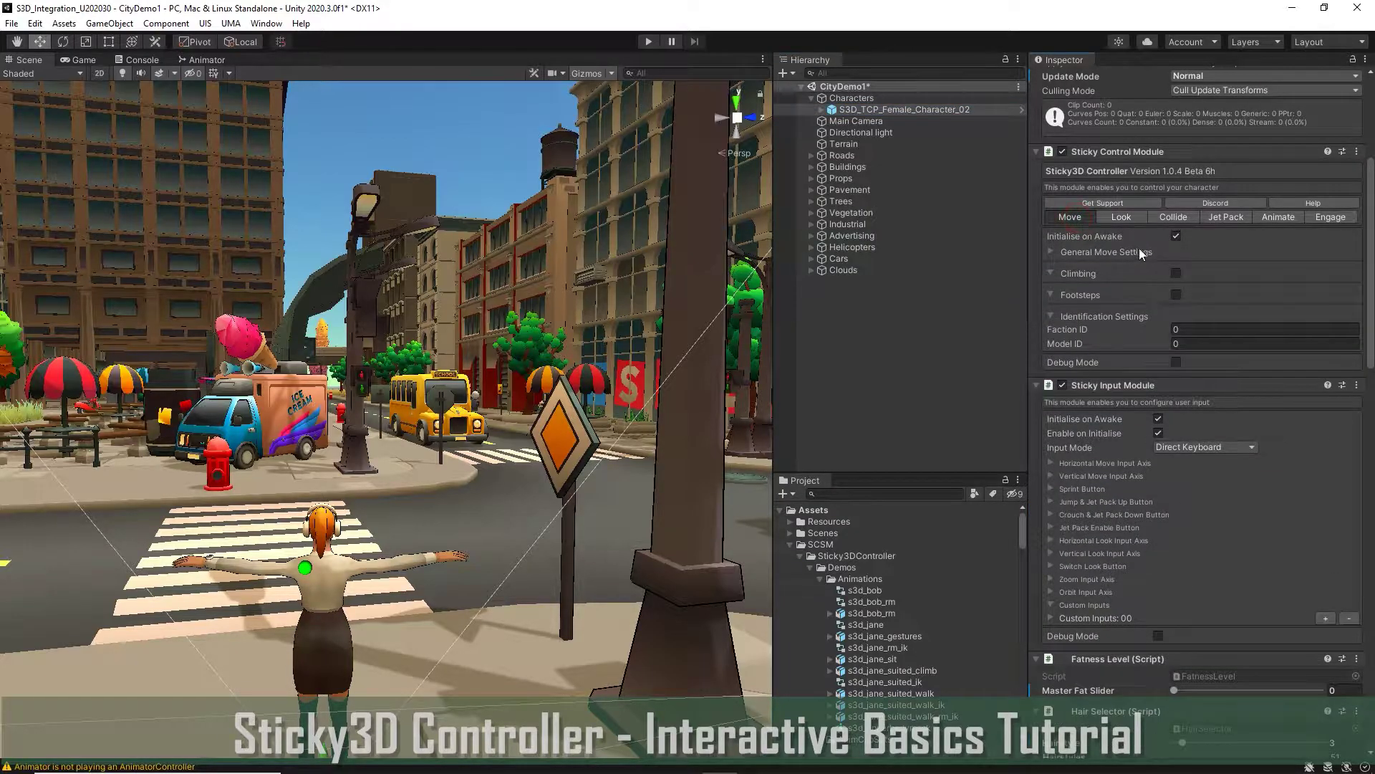
left_click(1280, 217)
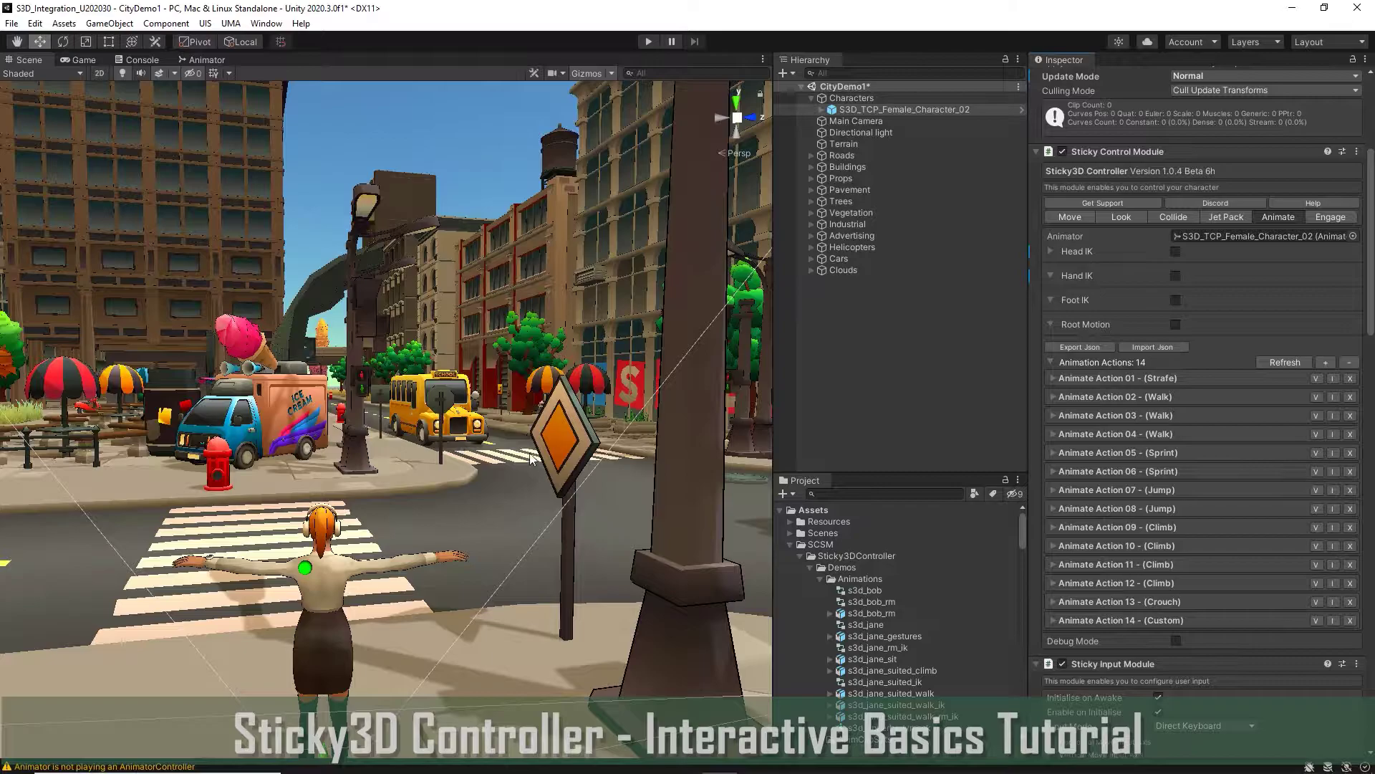
Step: Create an empty game object named WalkSignal and add the Demo S3D Cycle Renderers script to it
left_click(840, 328)
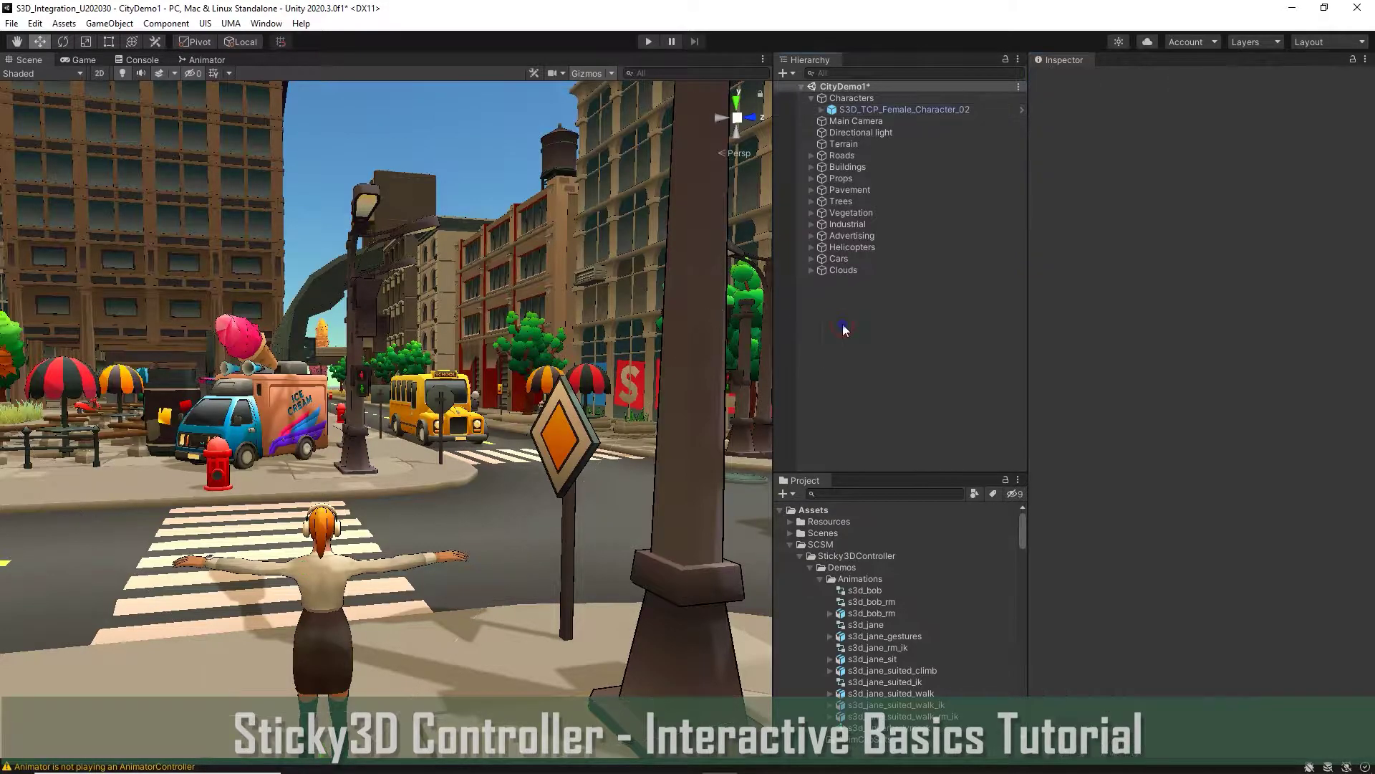
right_click(842, 323)
left_click(911, 487)
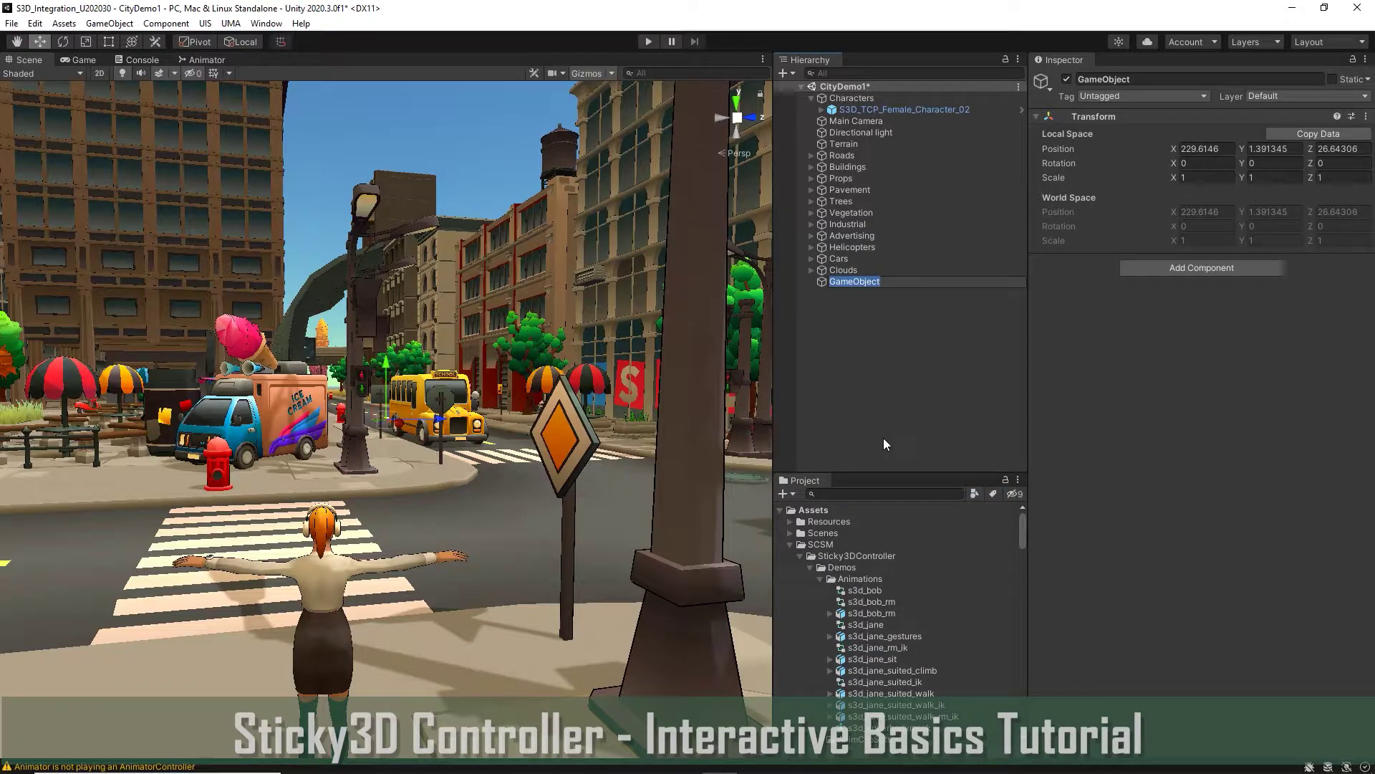
type("WalkSignal")
key("Return")
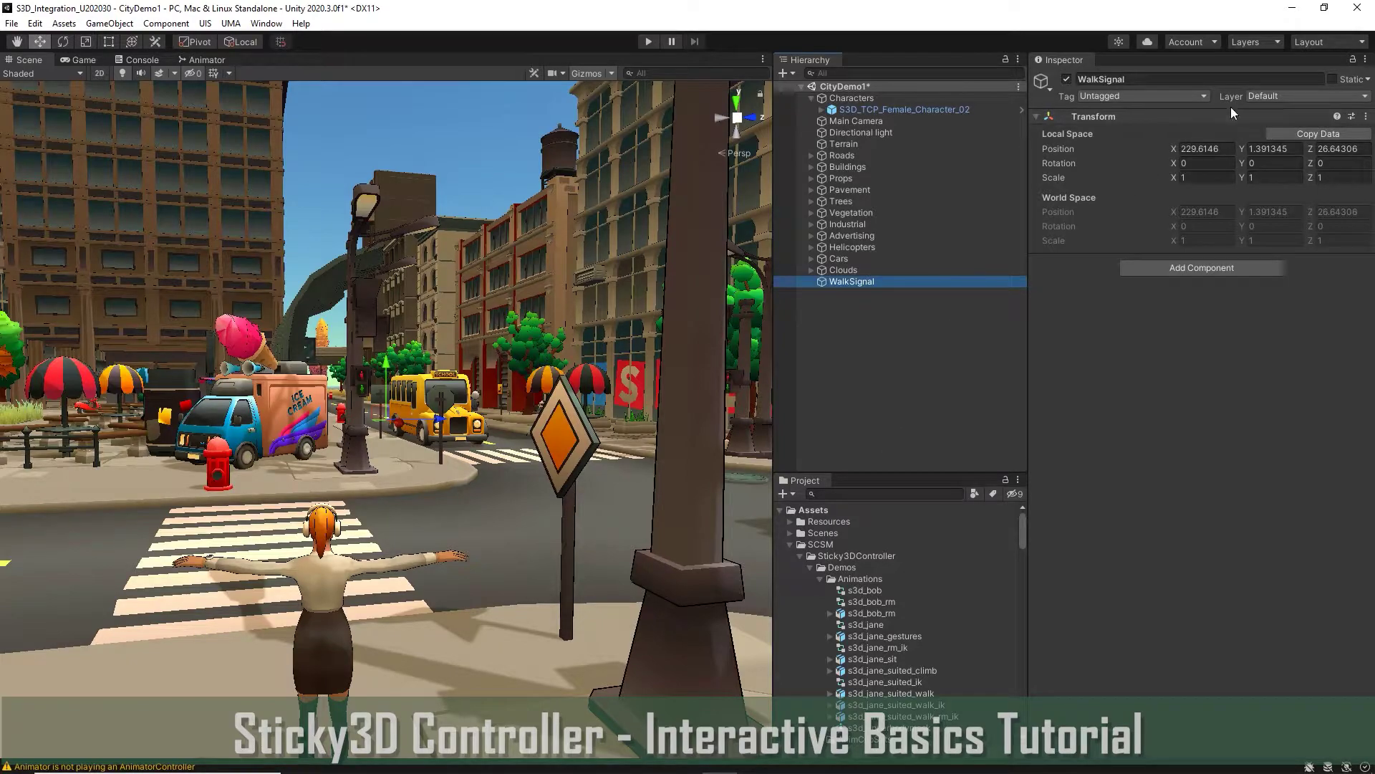
left_click(1174, 269)
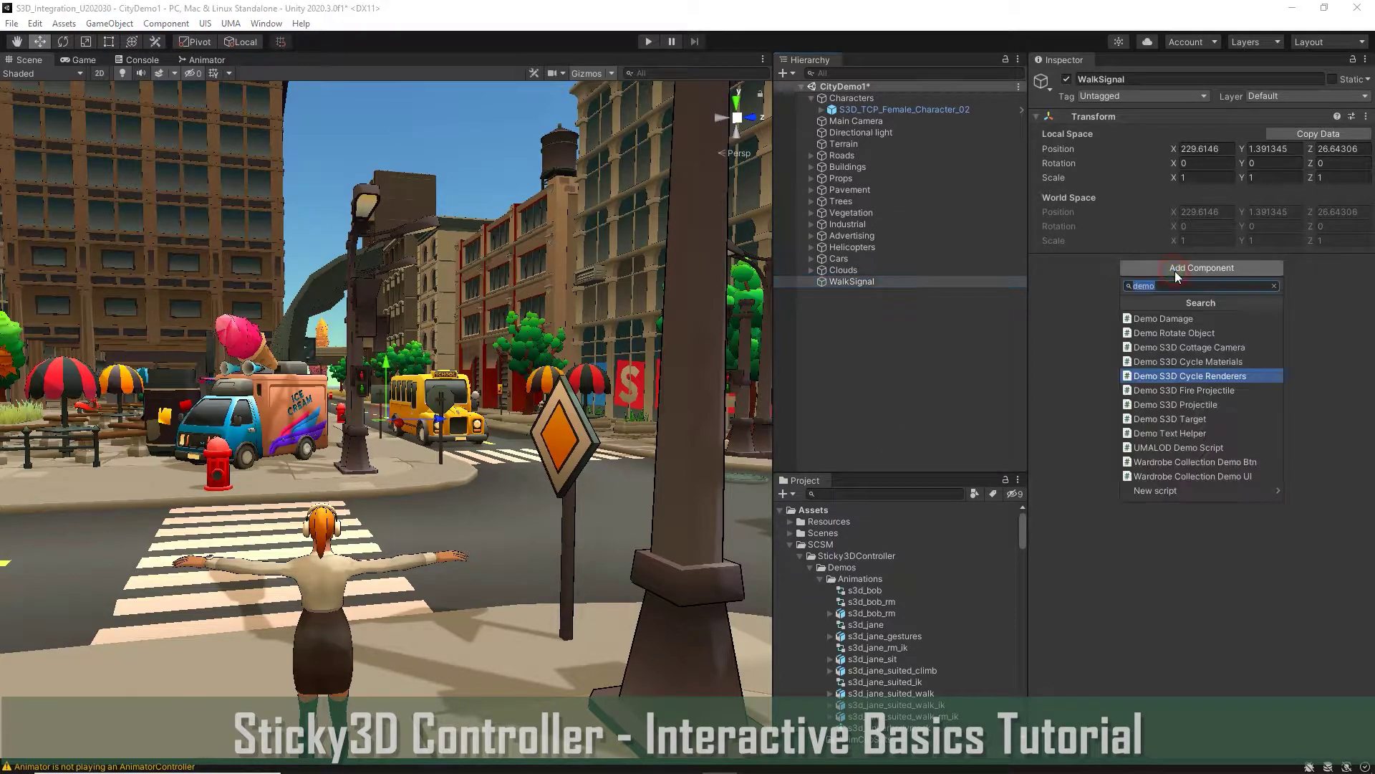
left_click(1198, 375)
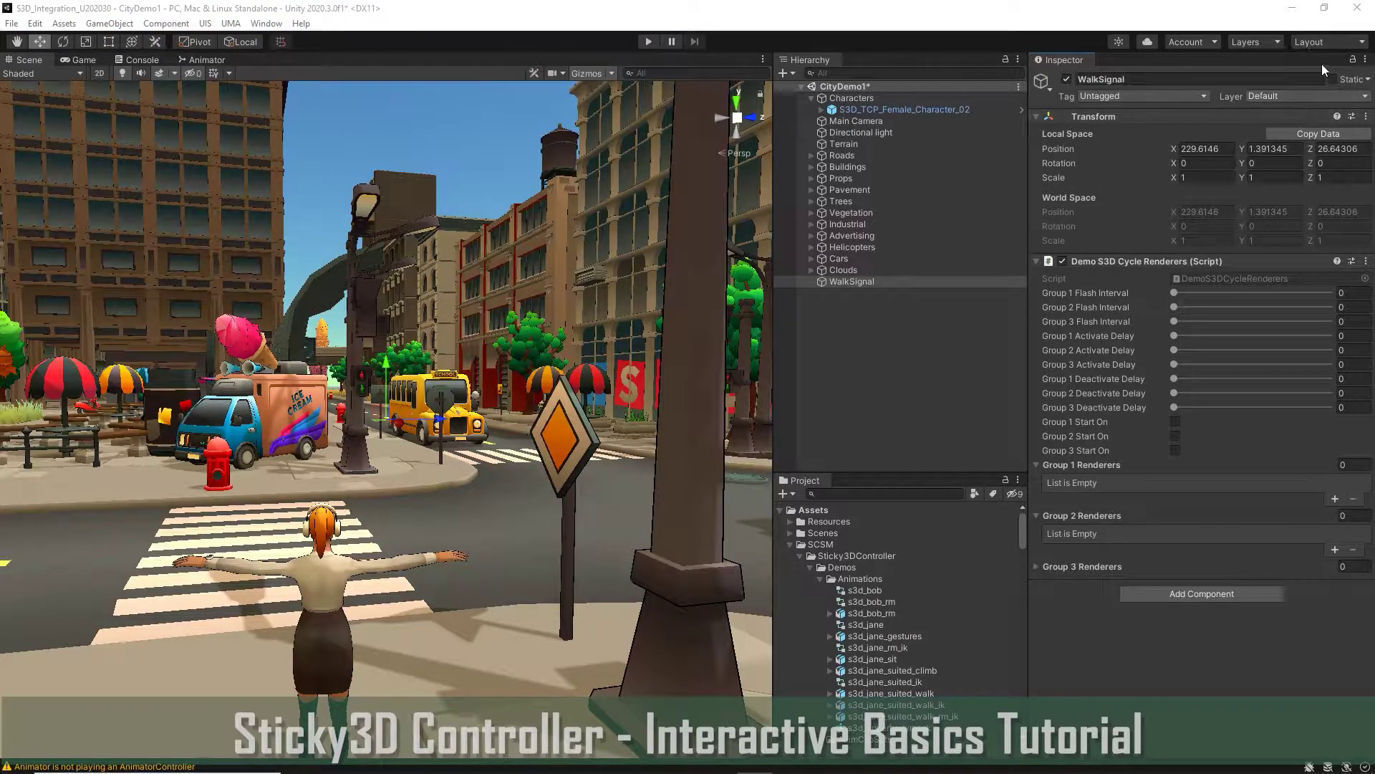
Step: Assign the pedestrian signal's Light_Red_3B to WalkSignal's Group 1 Renderers and Light_Green_3B to its Group 2 Renderers
left_click(362, 392)
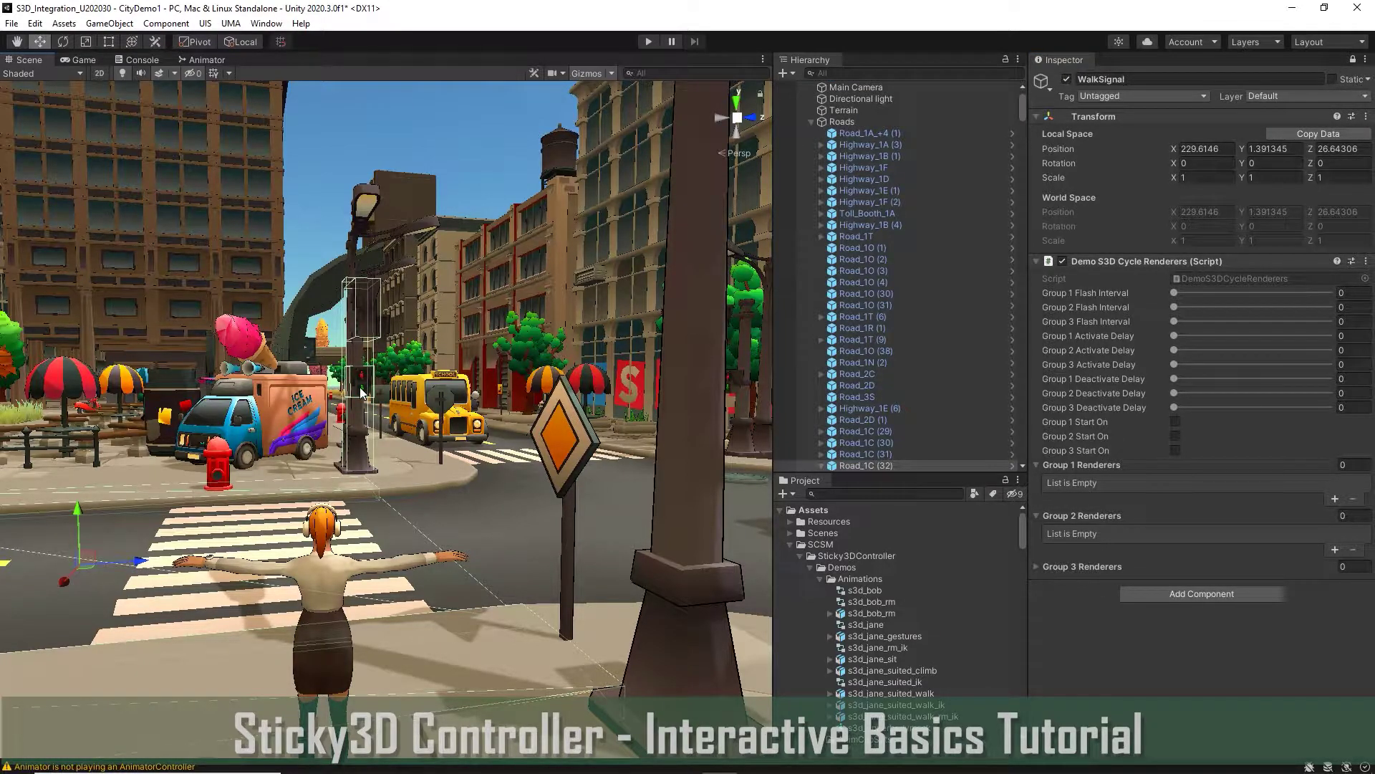
mouse_move(361, 388)
right_mouse_down()
mouse_move(345, 361)
mouse_move(371, 397)
right_mouse_up()
key("w")
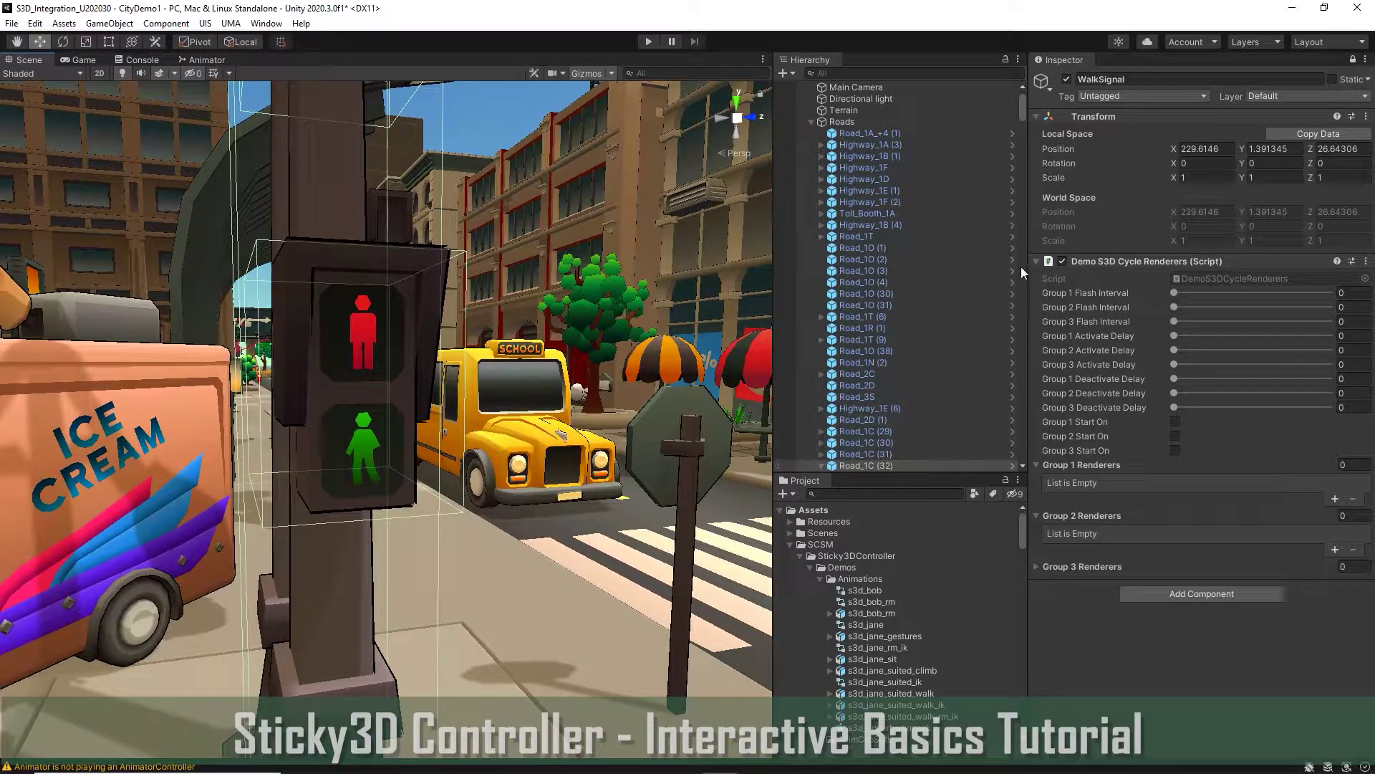
left_click(1022, 463)
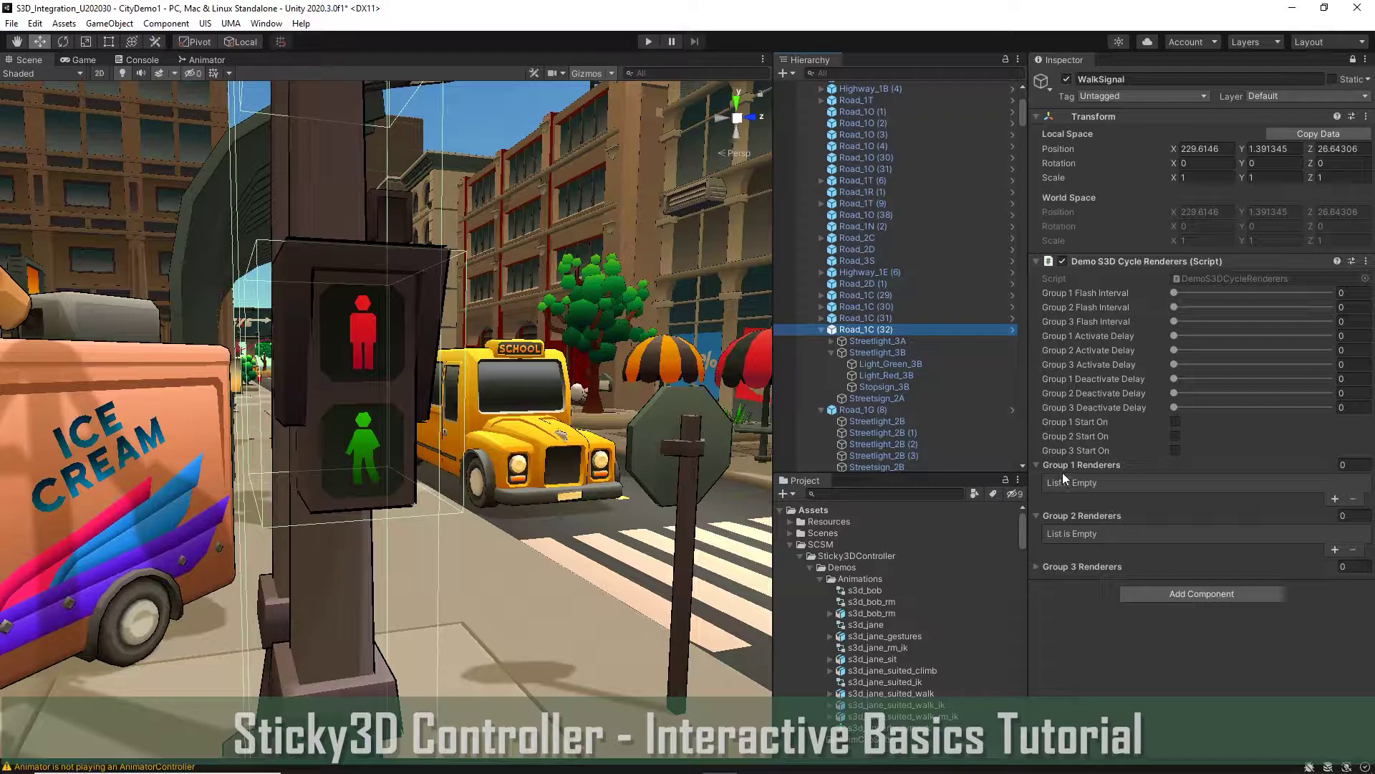
left_click(1335, 498)
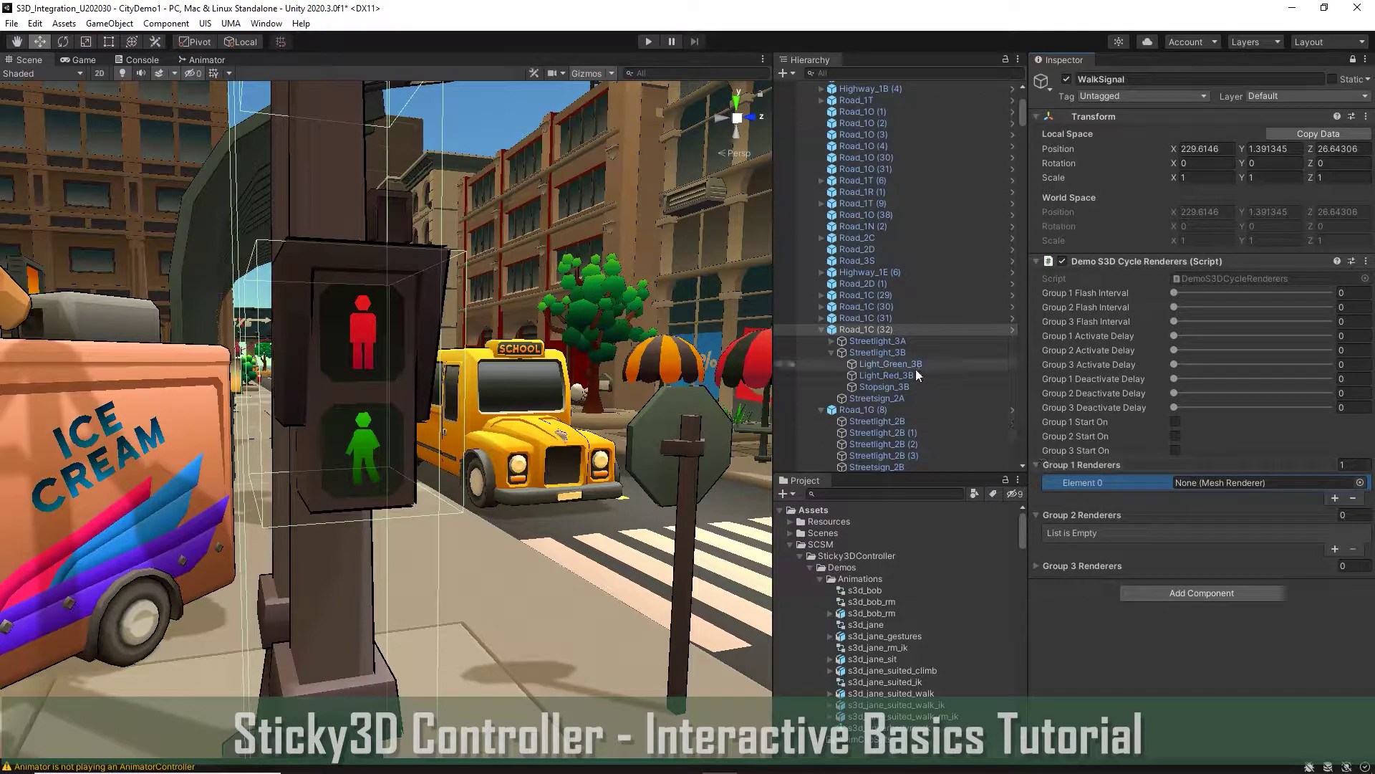
left_click_drag(875, 377, 1200, 477)
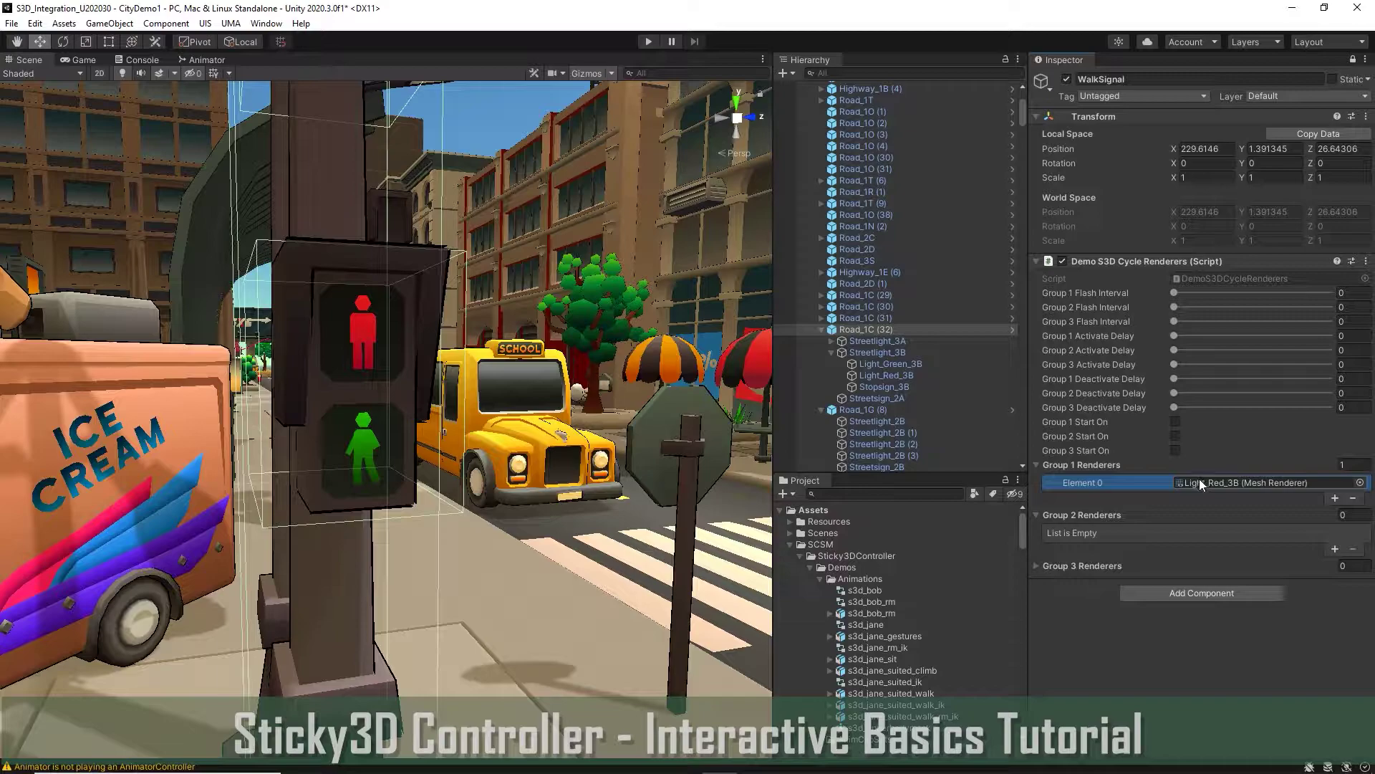
left_click(1335, 549)
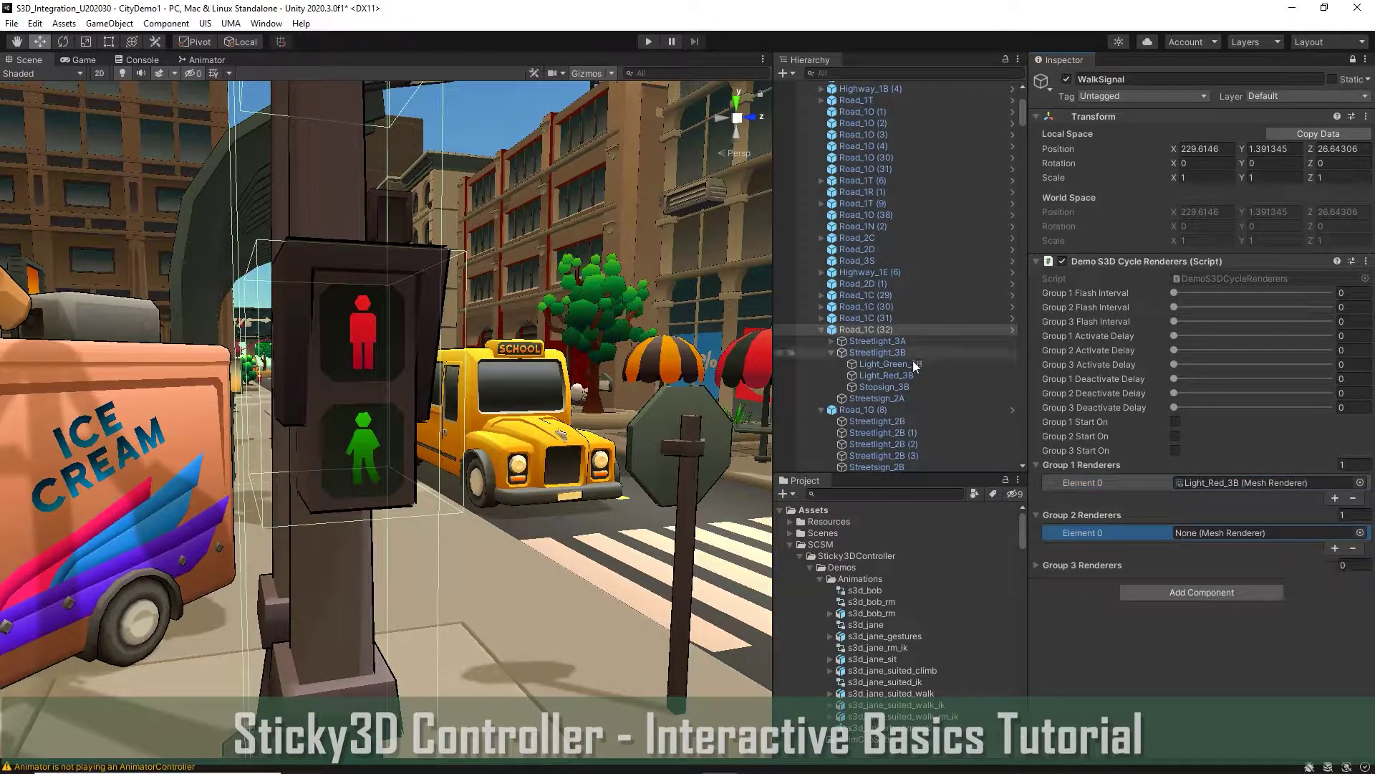
left_click_drag(898, 364, 1217, 527)
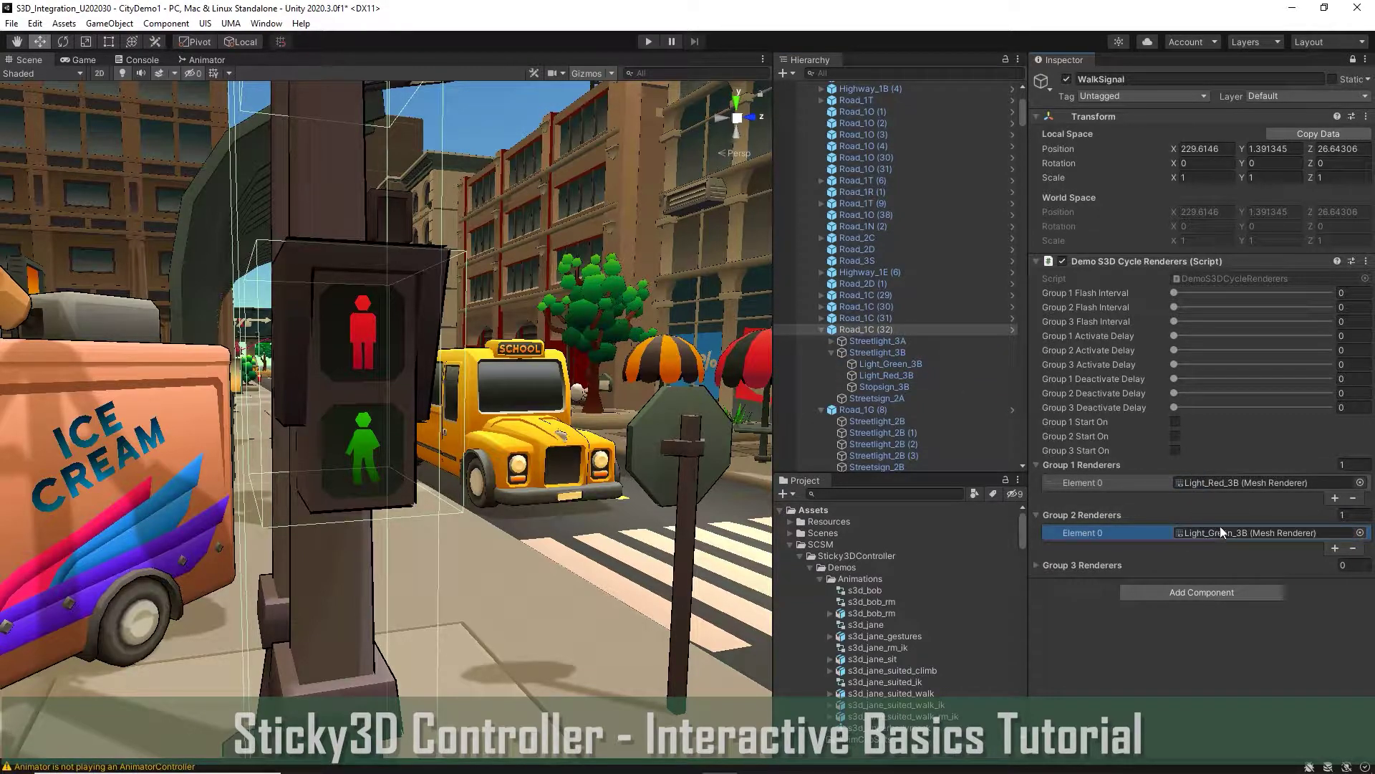
Step: Enable Group 1 Start On for WalkSignal, with Group 1 and 2 flash intervals 0.2 and 0.4, Group 1 activate delay 10 and Group 2 deactivate delay 10
left_click(1175, 422)
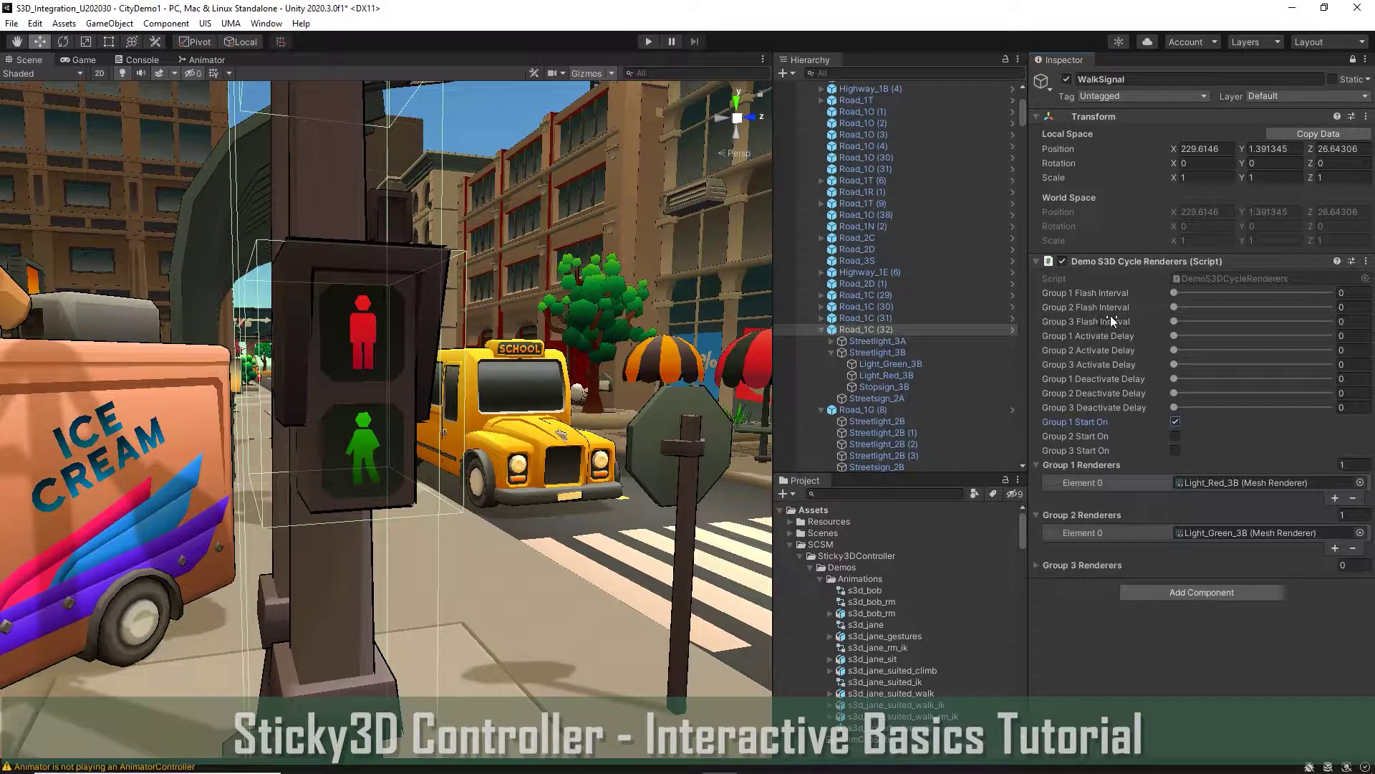
left_click(1350, 292)
type("0.2")
left_click(1347, 306)
type("0.4")
left_click(1355, 335)
type("10")
left_click(1349, 393)
type("10")
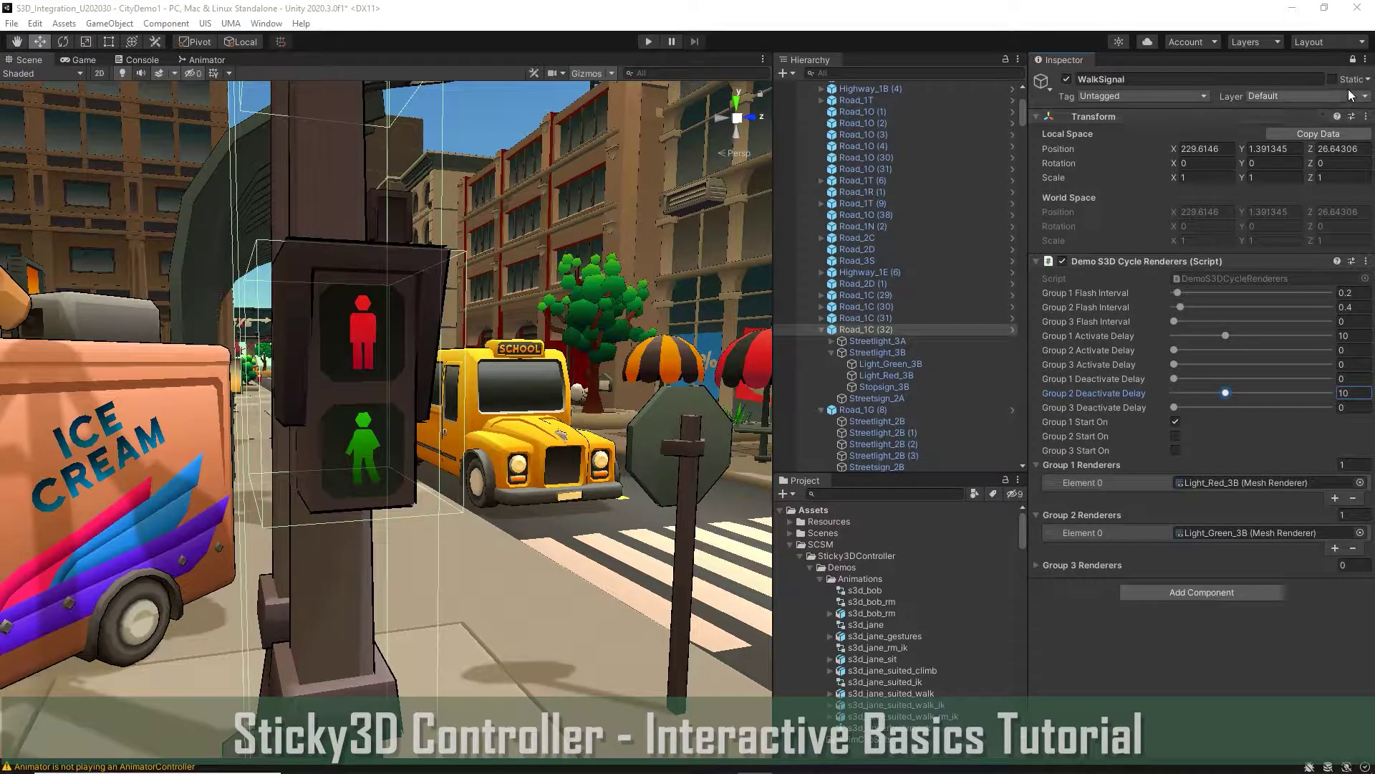
left_click(1352, 59)
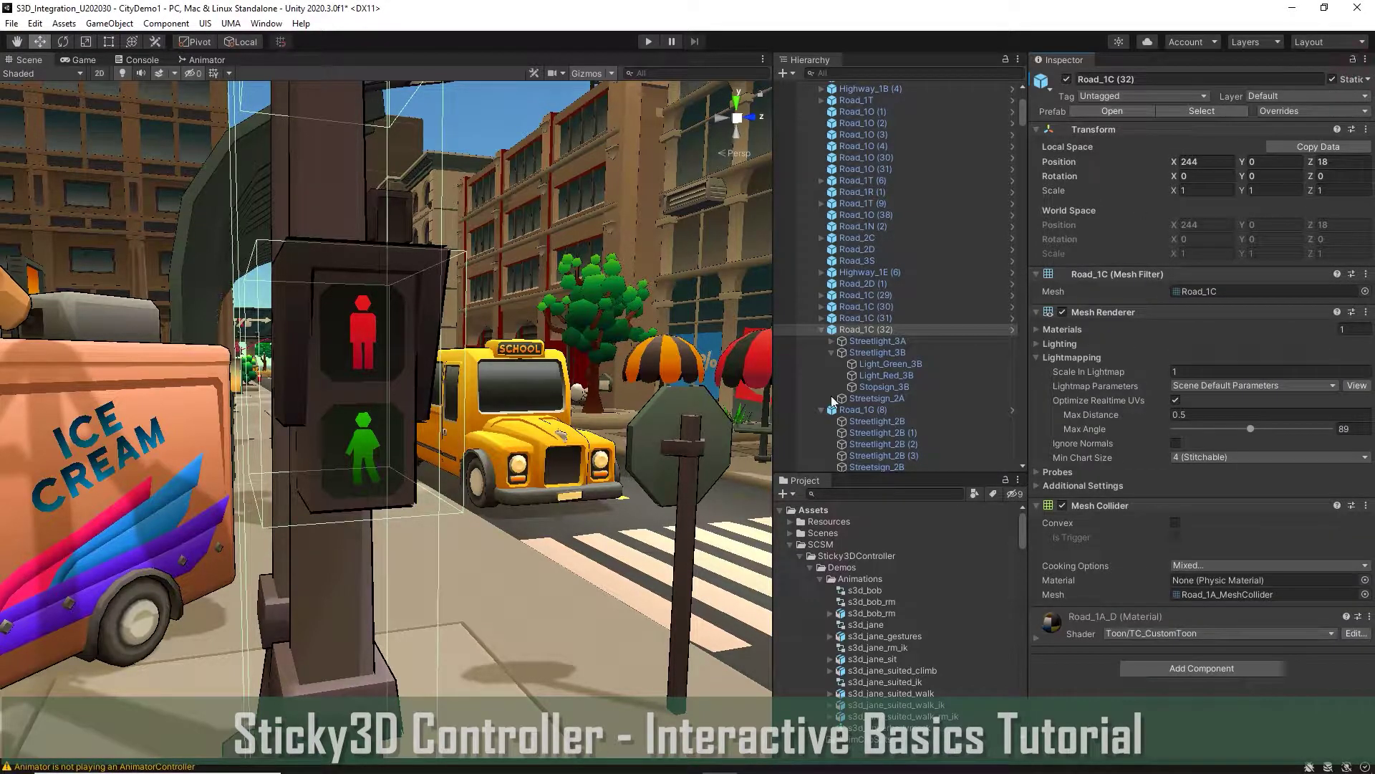
Step: Place the S3D_Button1 prefab on the collar of the lamp post beside the character, at about X 250.83, Y 1.59, Z 23.6
scroll(614, 513, "down", 15)
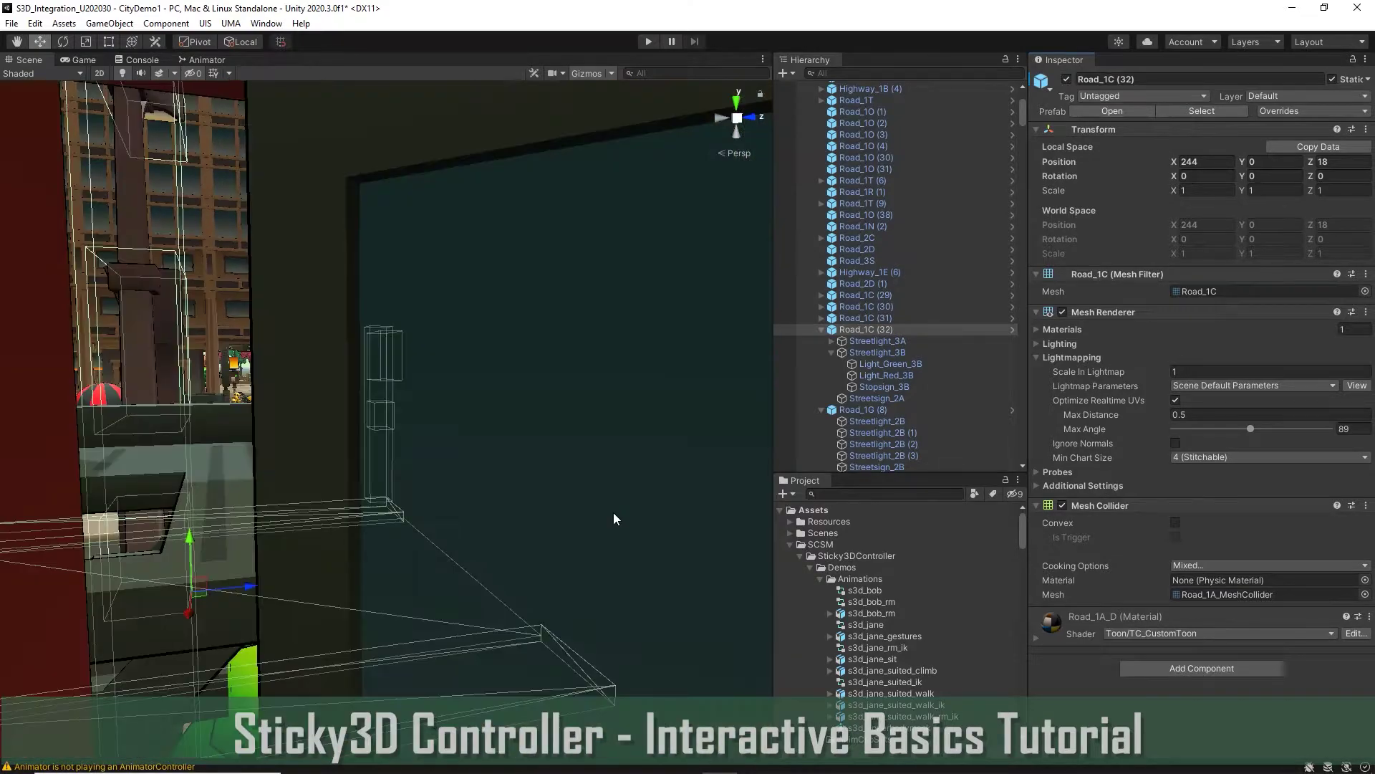
scroll(615, 513, "up", 5)
key("s")
mouse_move(617, 511)
right_mouse_down()
mouse_move(595, 487)
mouse_move(648, 514)
mouse_move(606, 509)
right_mouse_up()
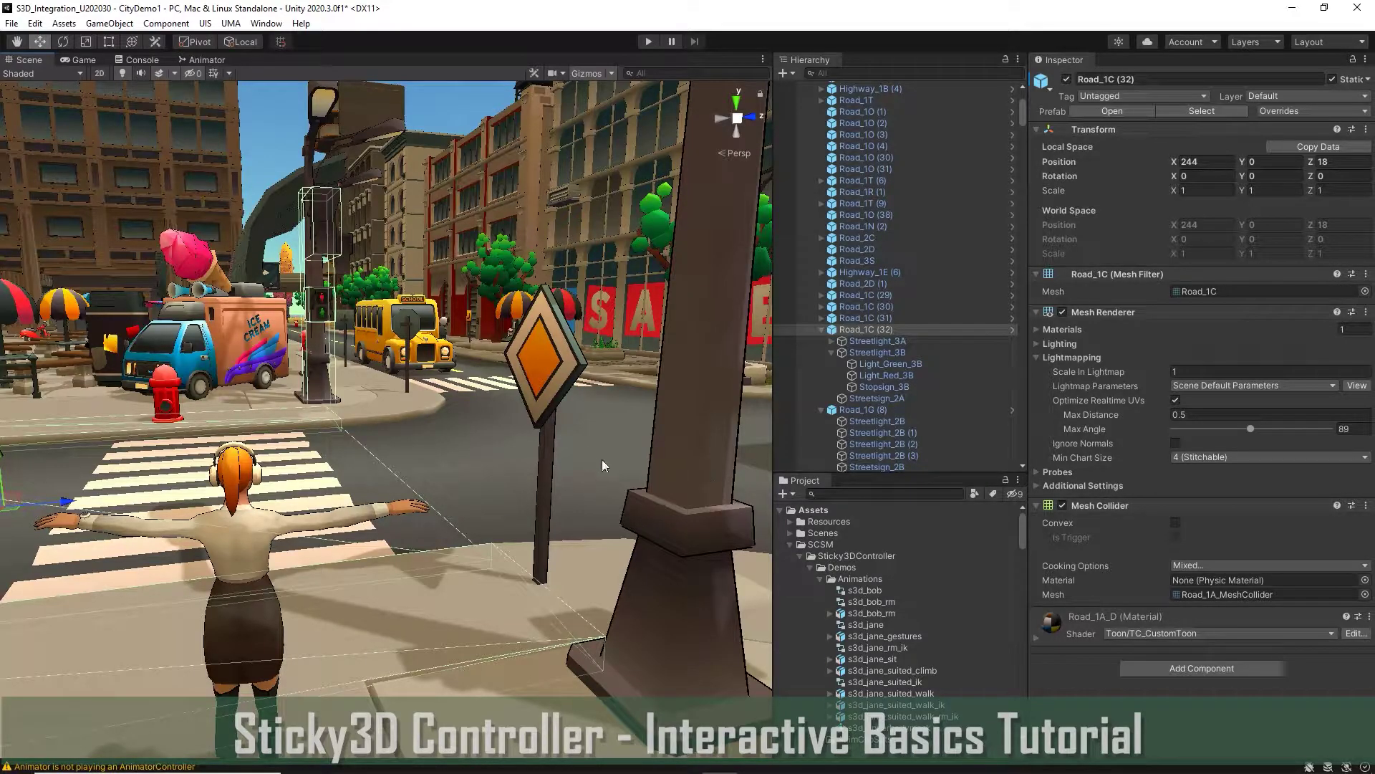
left_click(685, 488)
left_click(679, 487)
key("f")
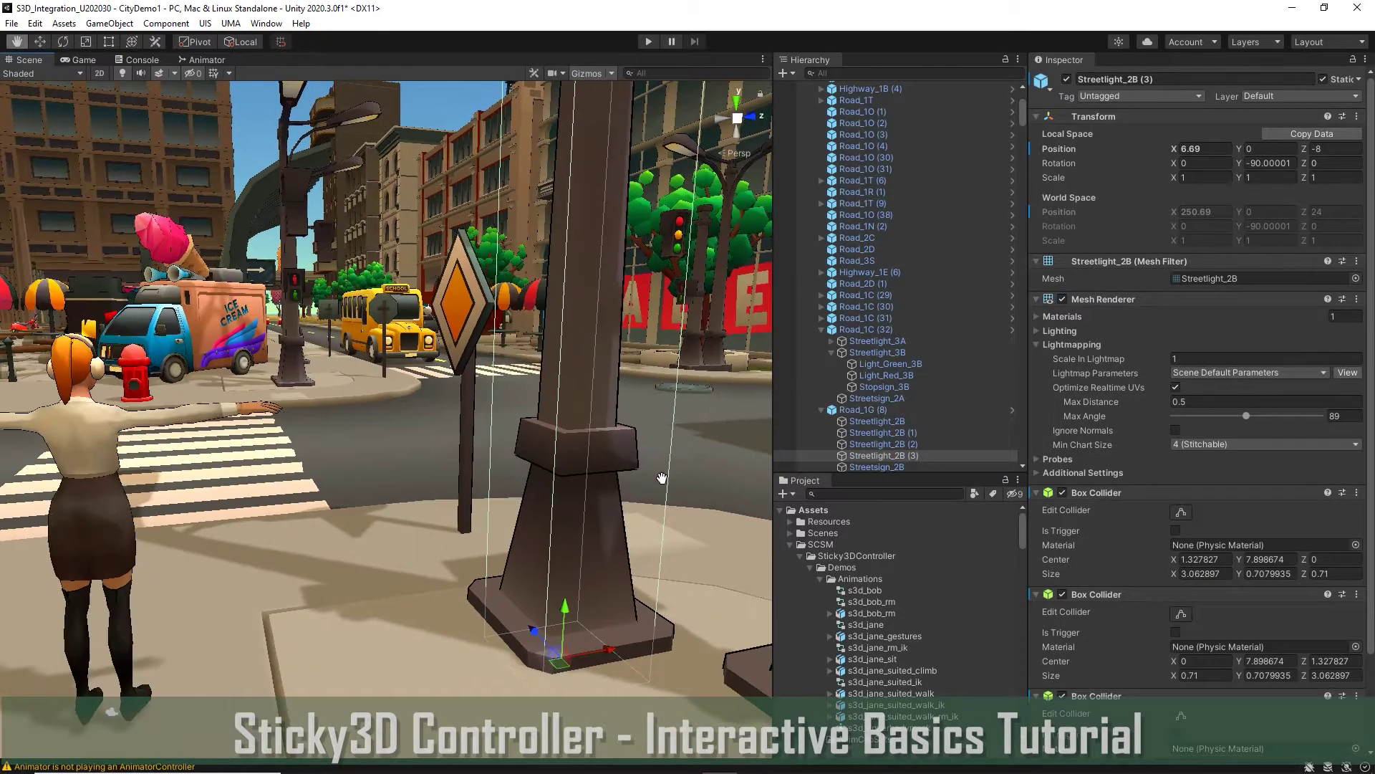
scroll(1026, 564, "down", 8)
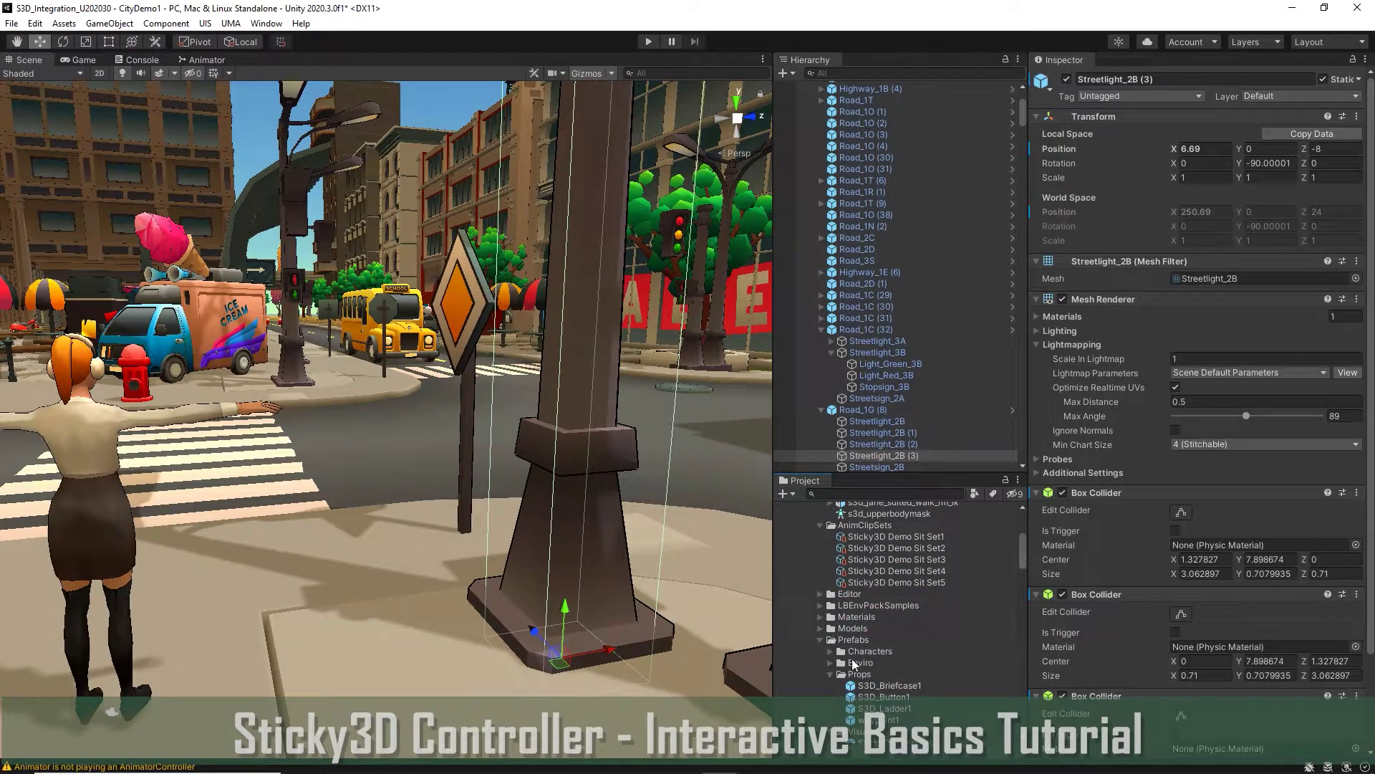
scroll(930, 650, "down", 3)
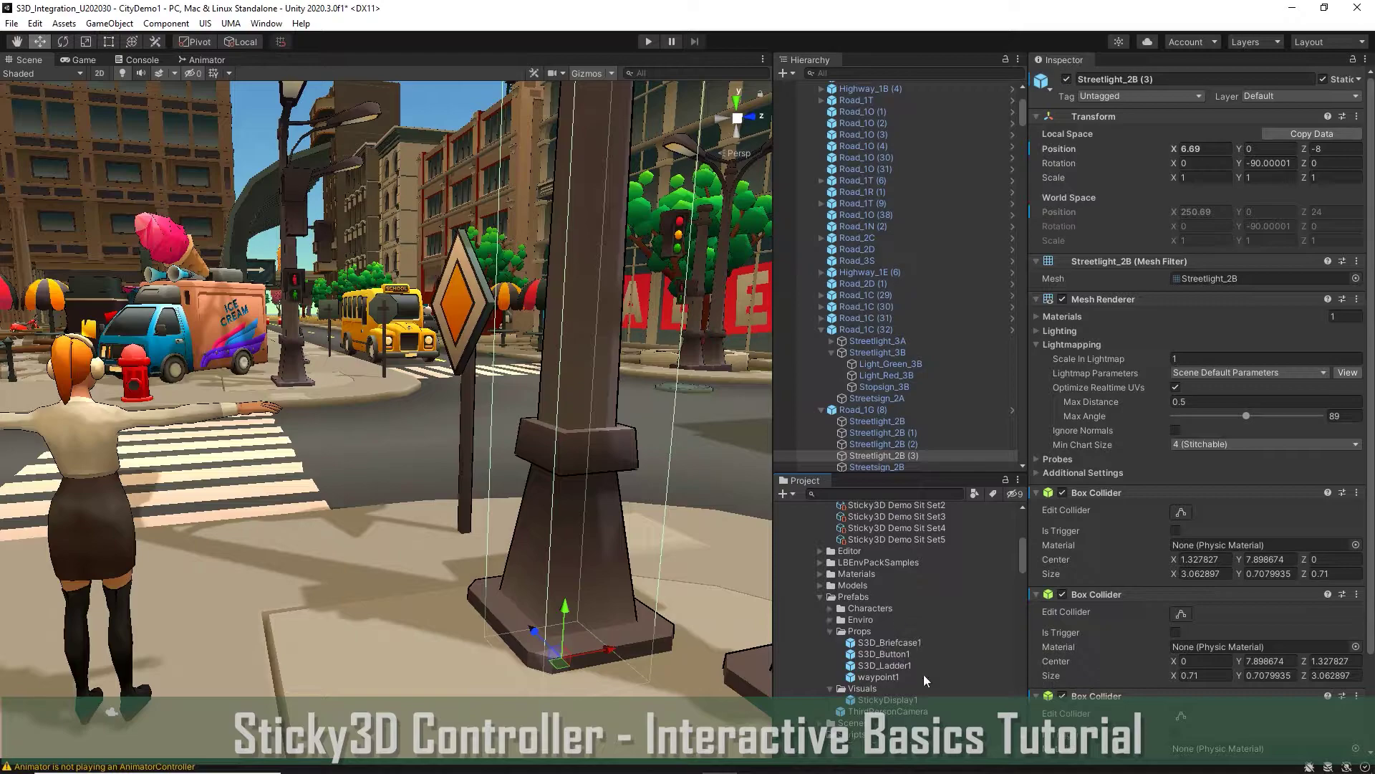
left_click_drag(889, 653, 530, 446)
scroll(532, 468, "up", 1)
scroll(538, 477, "down", 1)
right_click_drag(538, 478, 586, 495)
key("f")
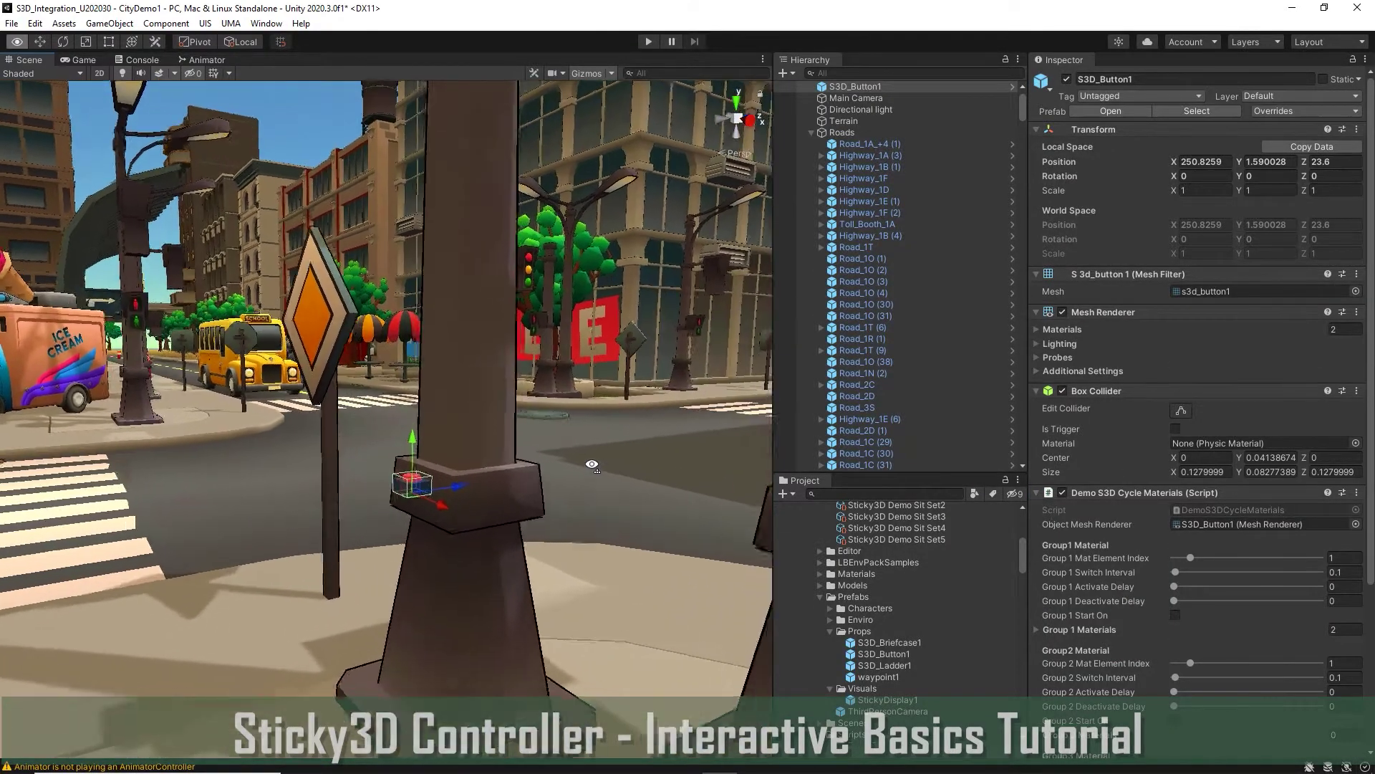
Step: Rotate the button to about -79° on X and move it against the post's collar, at about X 250.77, Y 1.58, Z 23.74
mouse_move(575, 492)
middle_mouse_down()
mouse_move(559, 493)
mouse_move(575, 496)
middle_mouse_up()
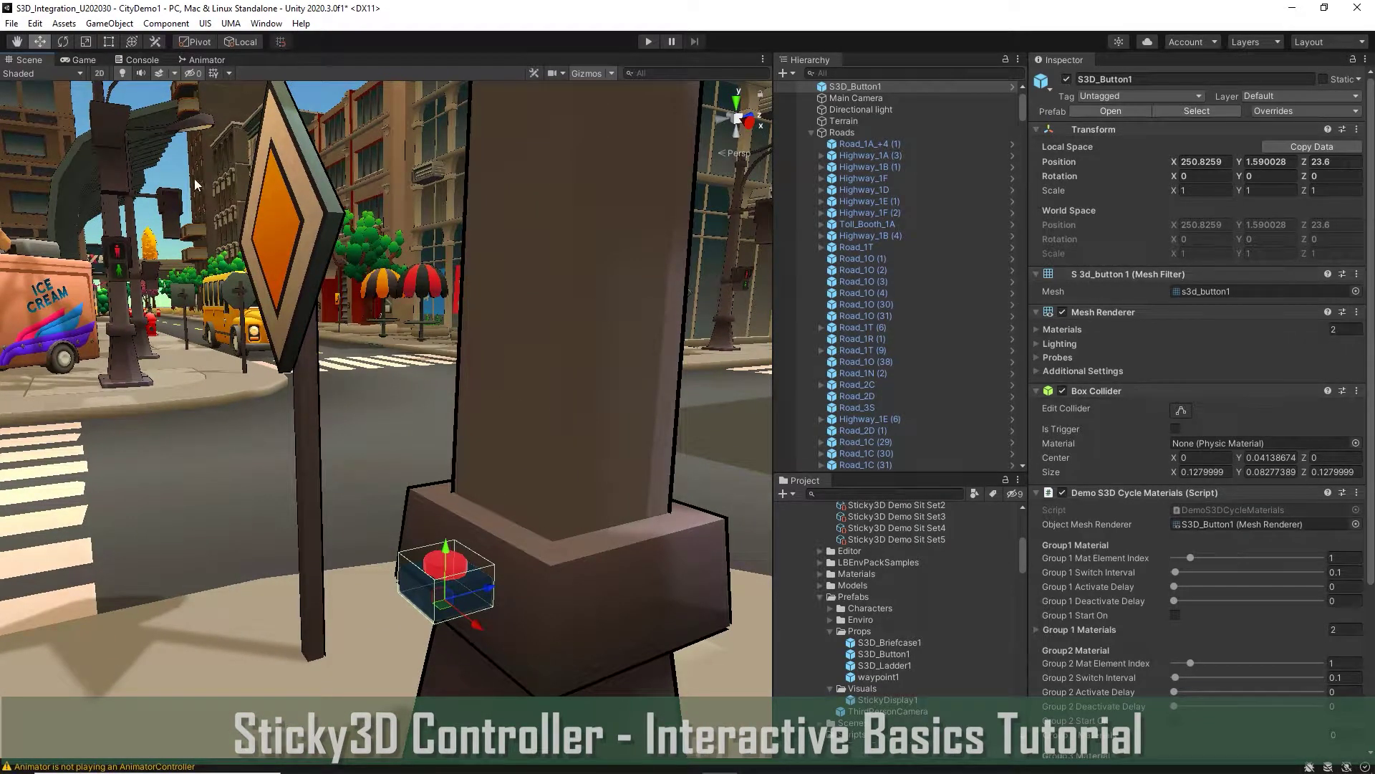
left_click(63, 45)
left_click_drag(412, 566, 384, 691)
middle_click_drag(465, 522, 441, 526)
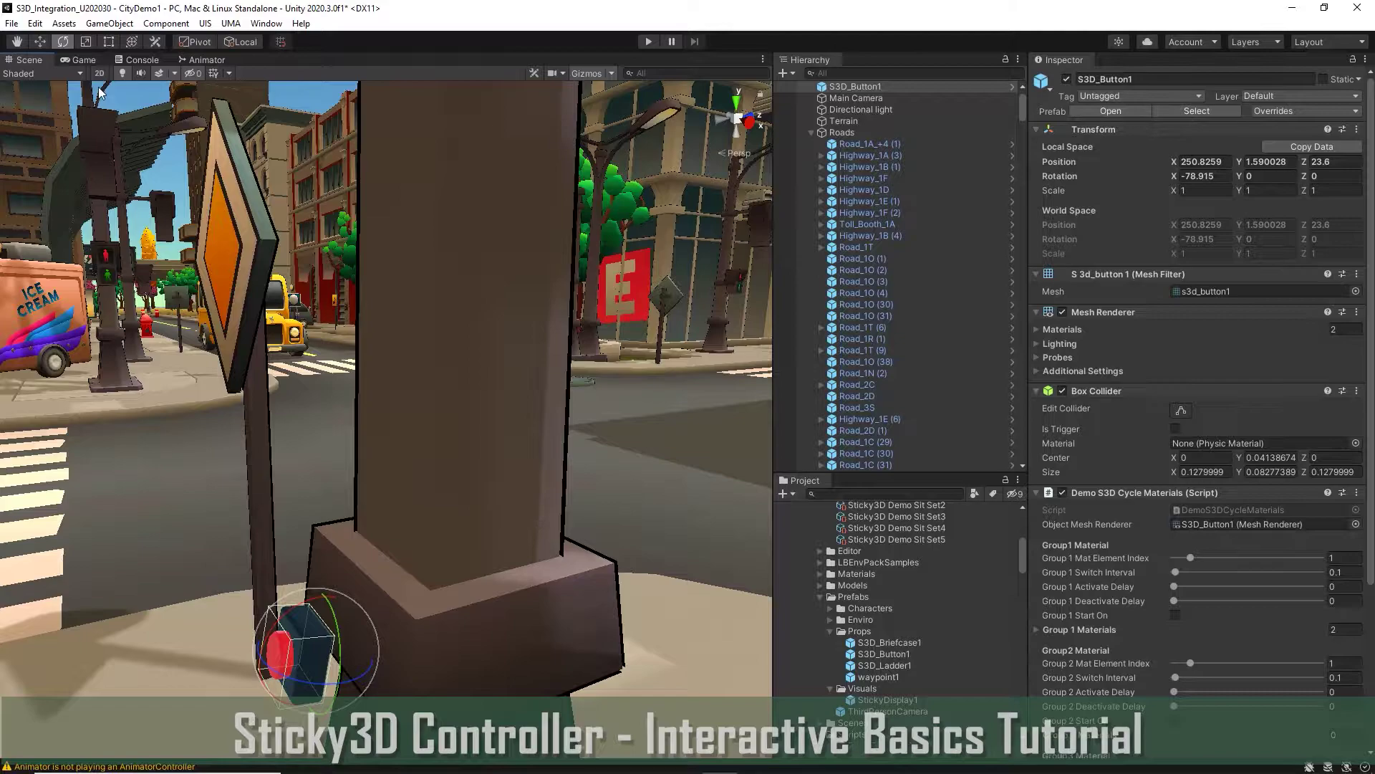
left_click(40, 41)
middle_click_drag(235, 510, 232, 496)
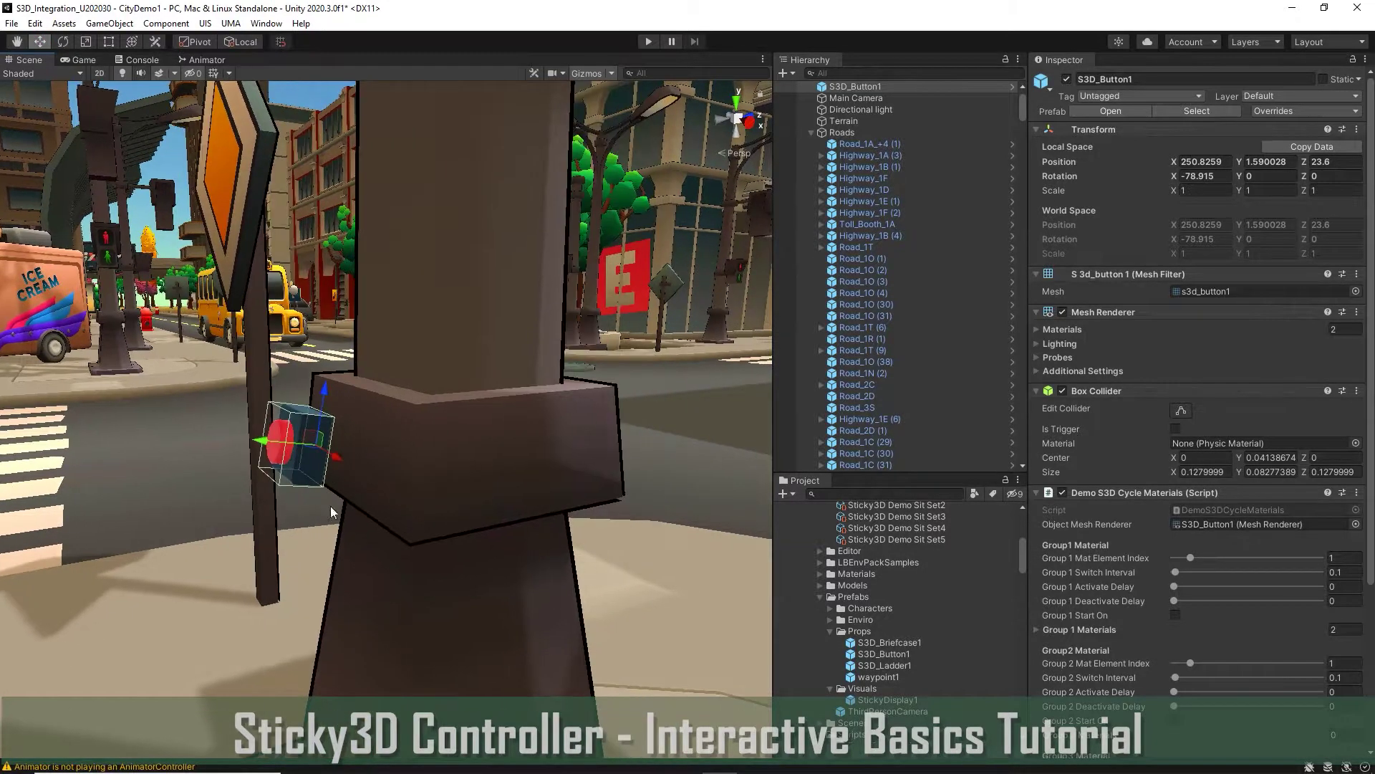
left_click_drag(261, 440, 390, 455)
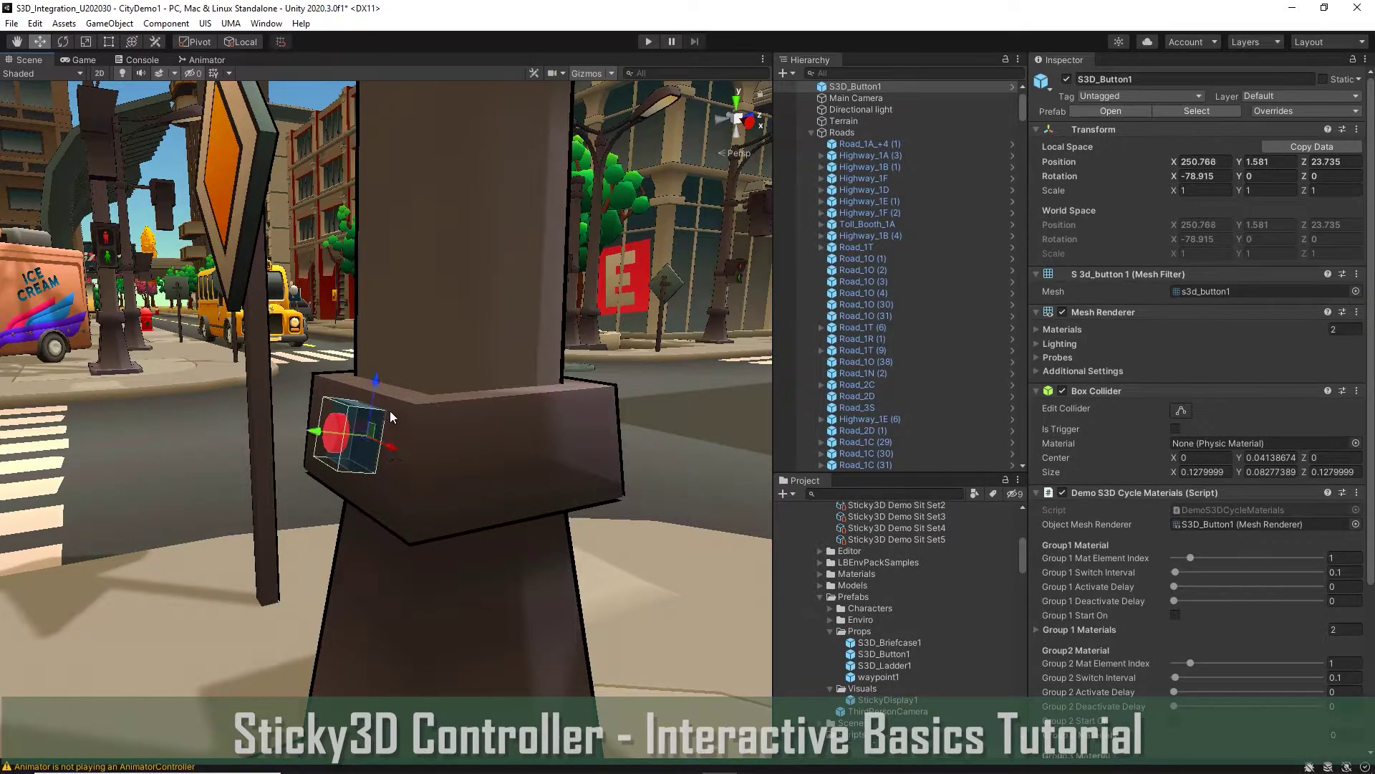
Step: Refine the button's fit on the collar with an X rotation of 275 and an X position of about 250.734
left_click(63, 42)
left_click_drag(338, 398, 333, 398)
left_click_drag(512, 530, 498, 408, "alt")
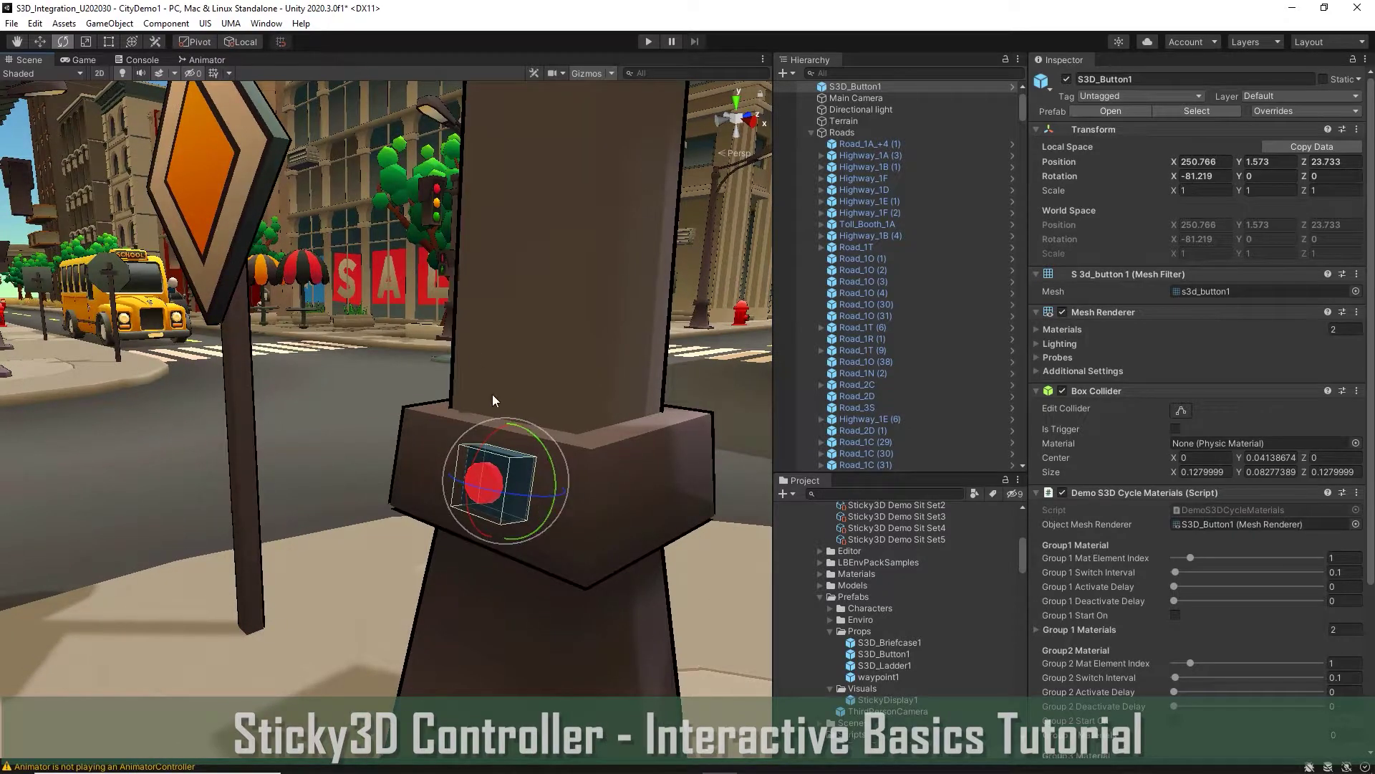
left_click_drag(555, 494, 542, 490)
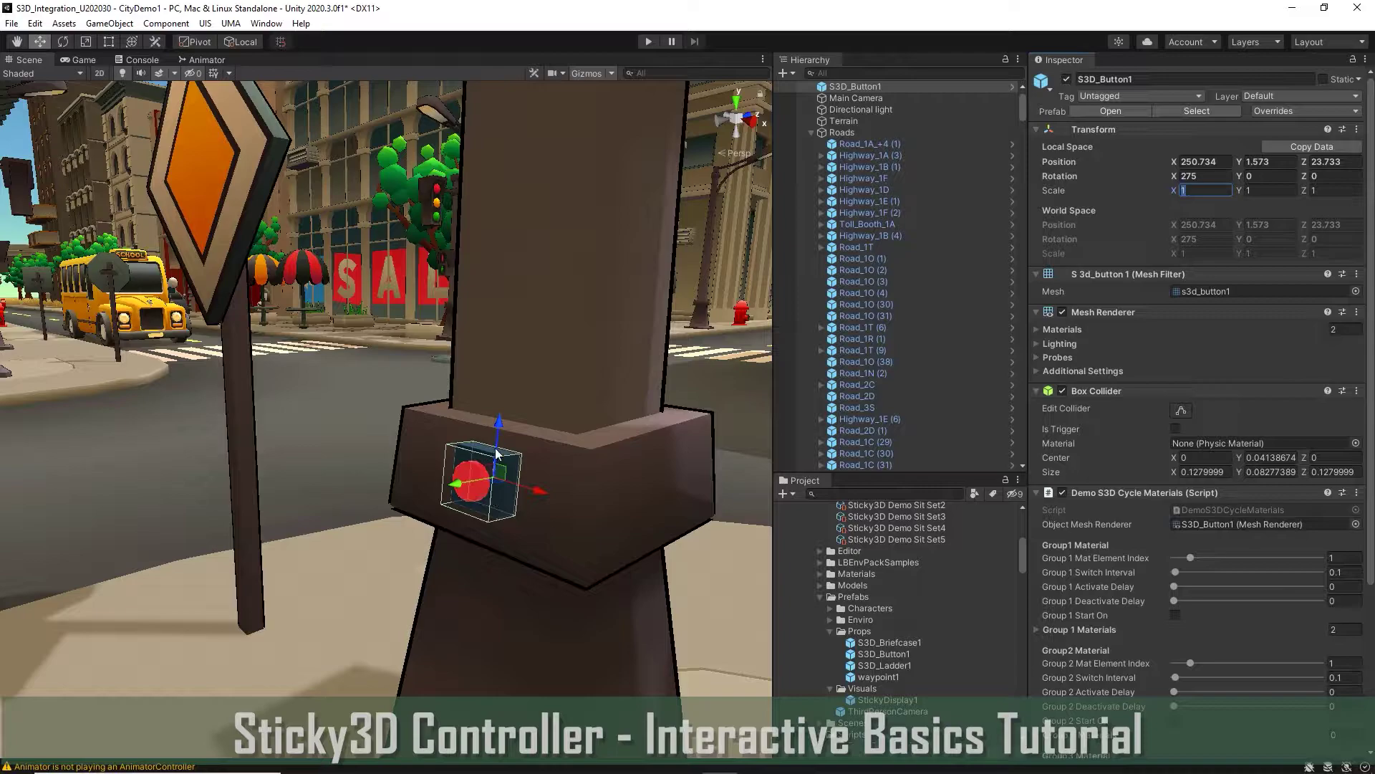
Step: Add the Sticky Interactive component to S3D_Button1 and make the button touchable
left_click(165, 24)
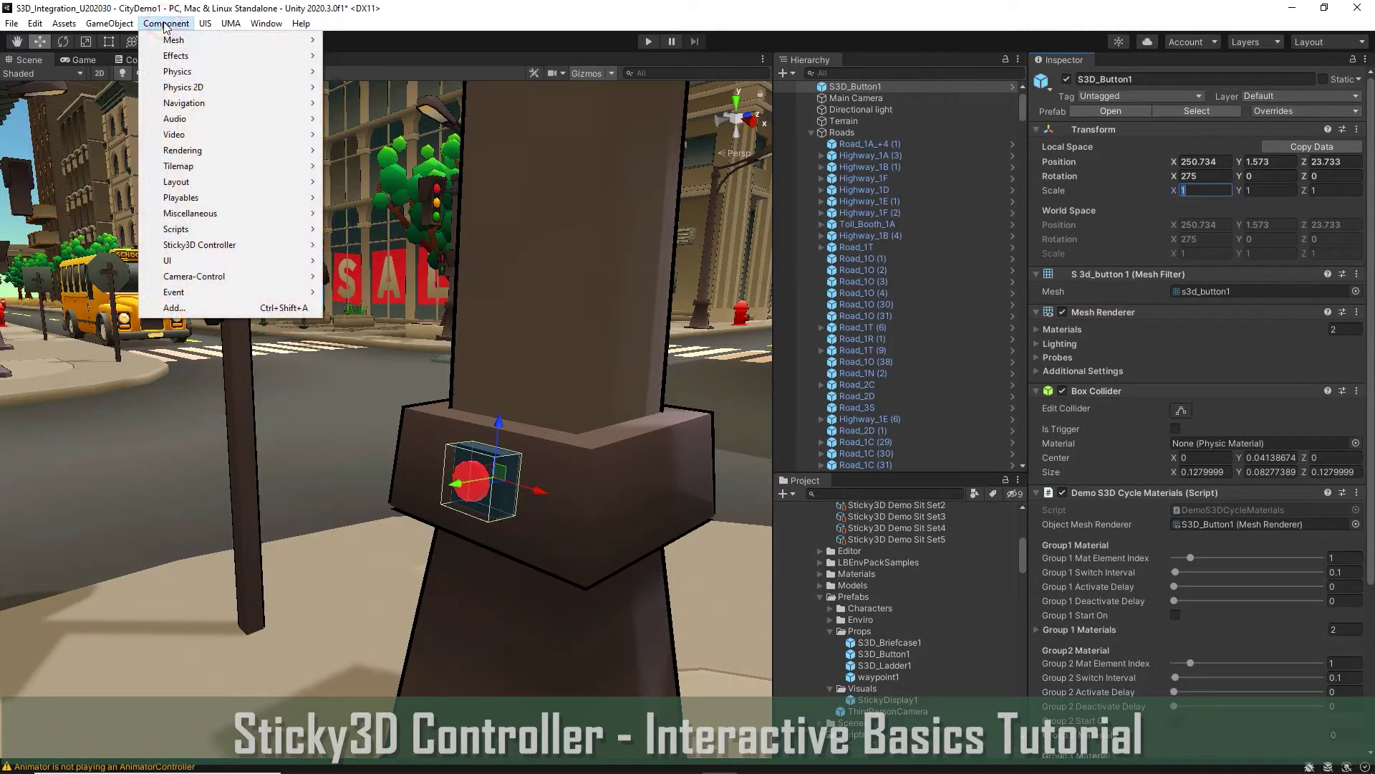
mouse_move(199, 247)
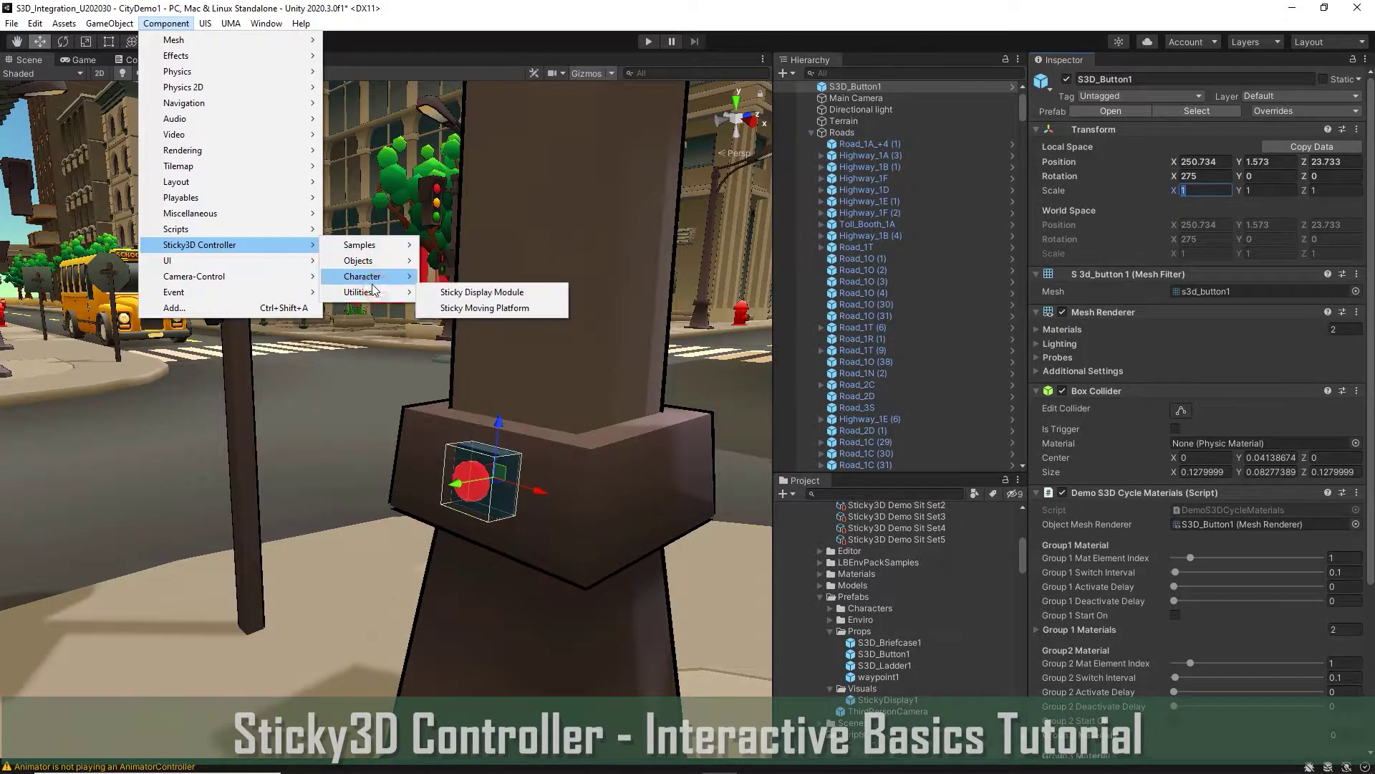
mouse_move(372, 265)
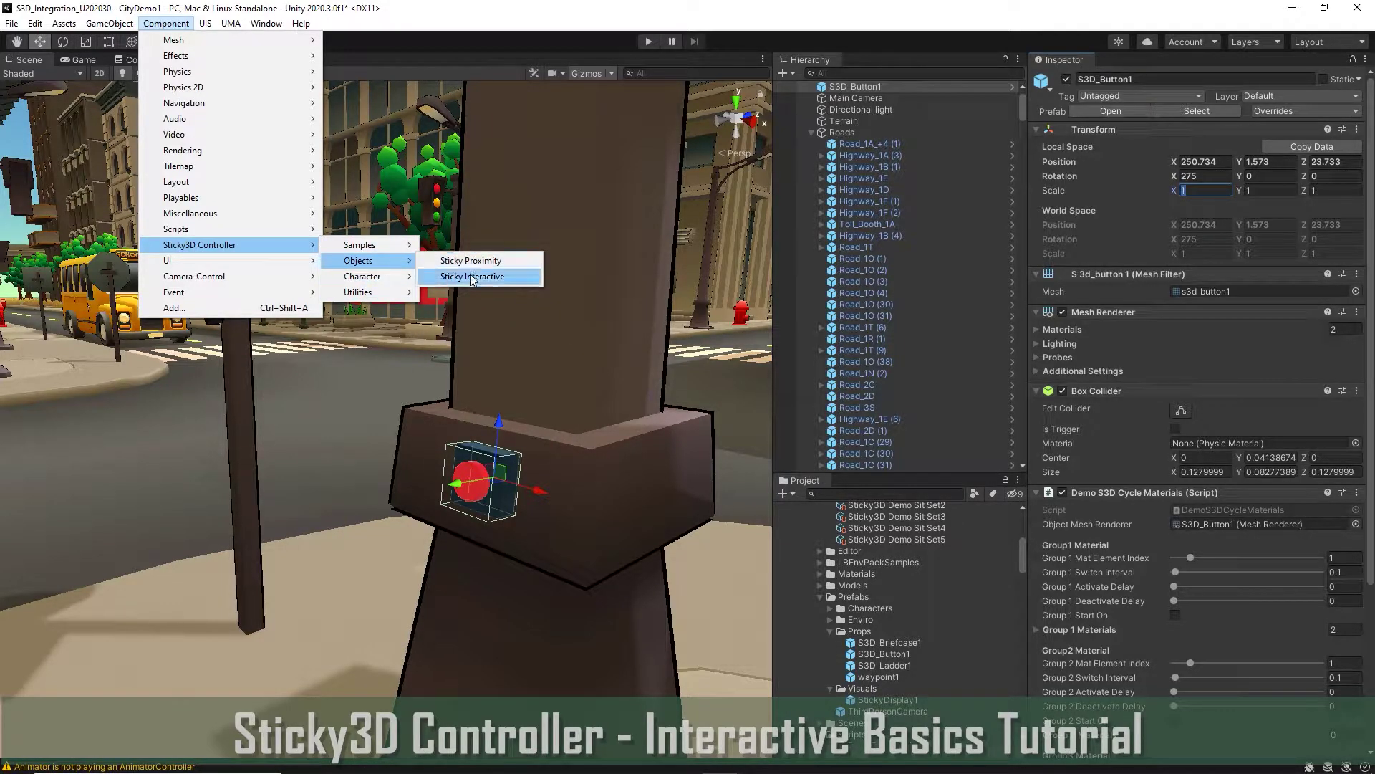
left_click(472, 278)
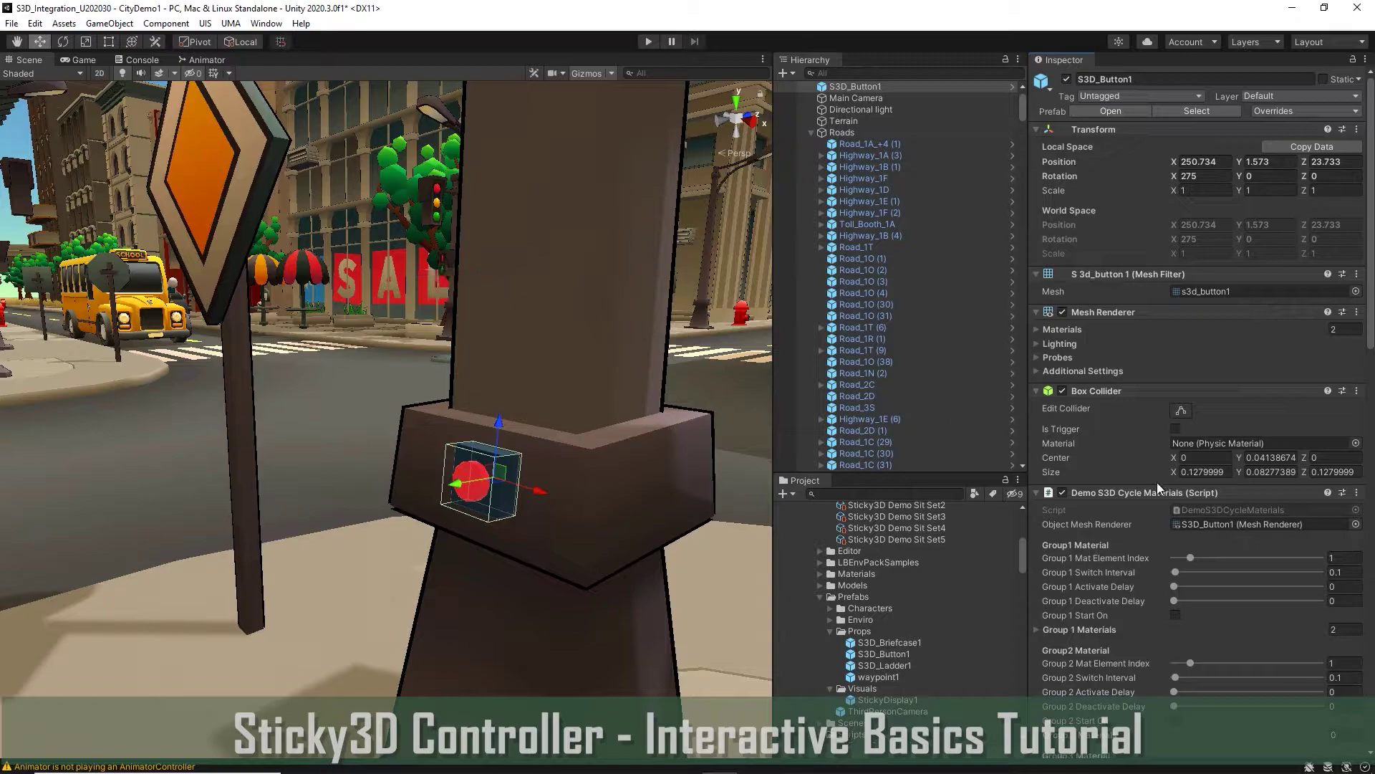
scroll(1158, 502, "down", 15)
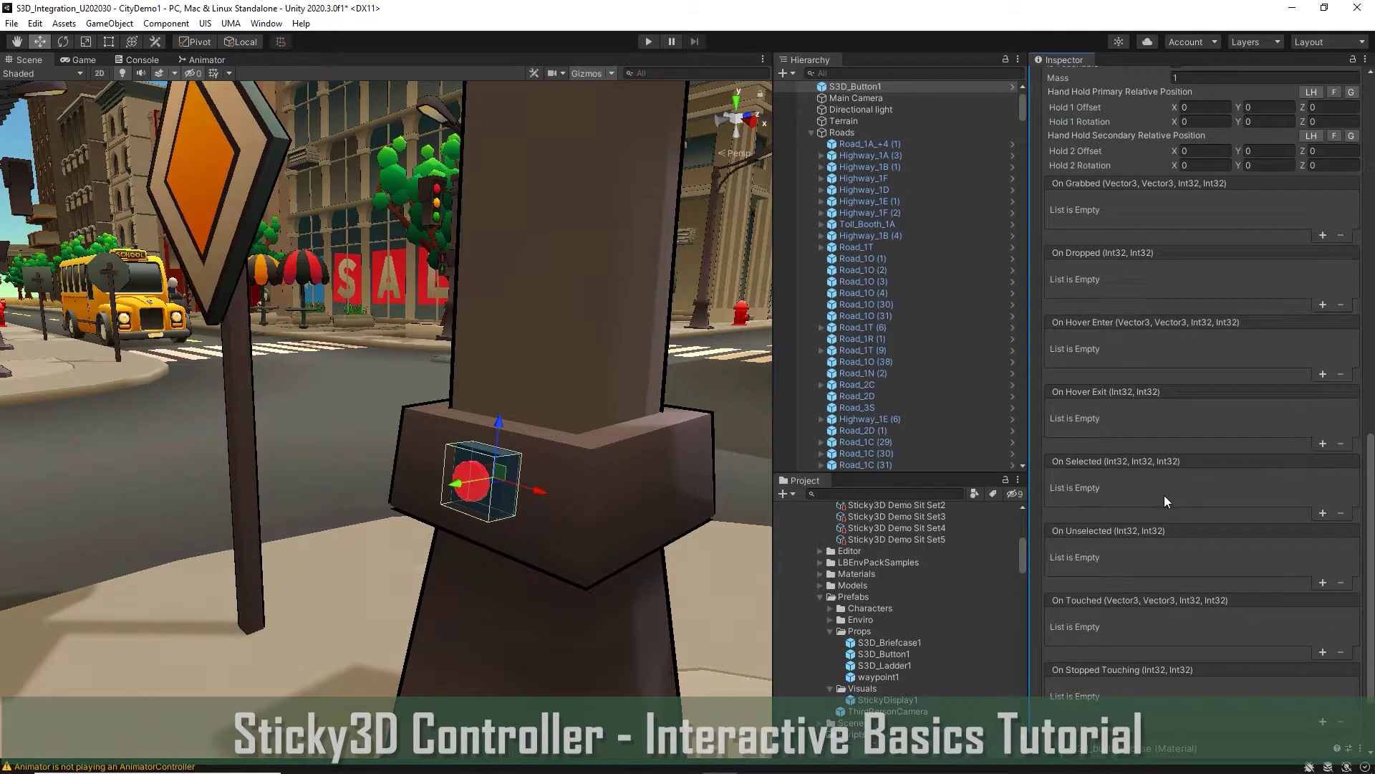
scroll(1167, 492, "up", 5)
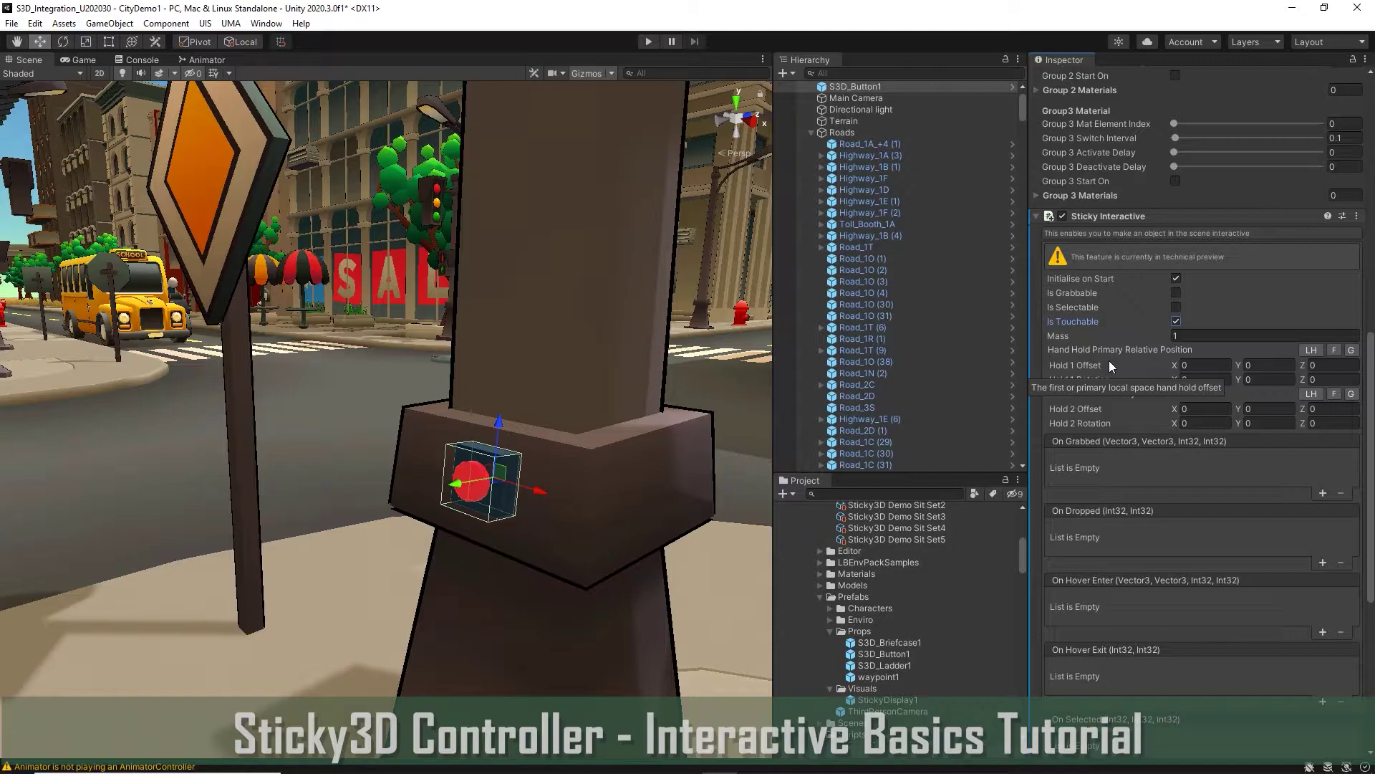
Step: Show the button's primary hand hold in the scene and move it out in front of the button, to a Y offset of about 0.114
left_click(1335, 351)
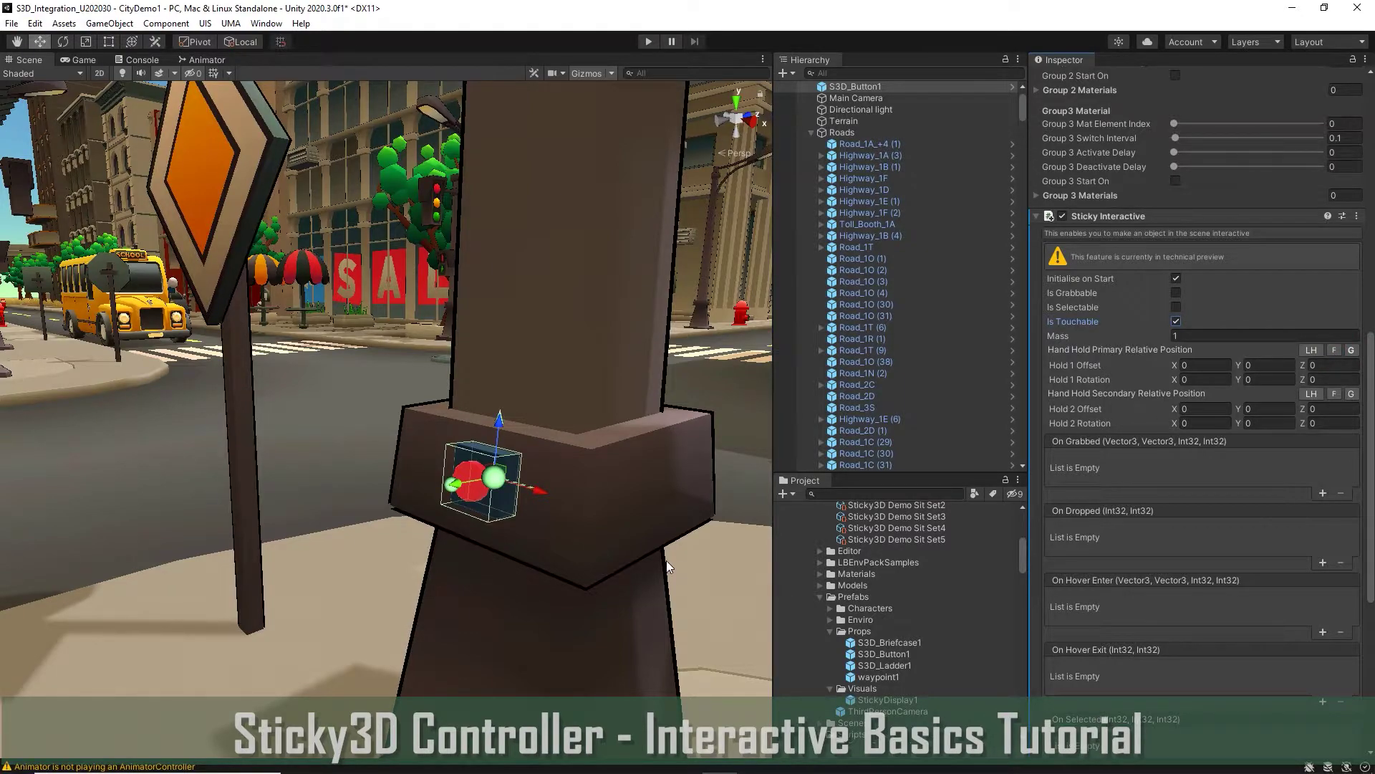
middle_click_drag(677, 516, 677, 517)
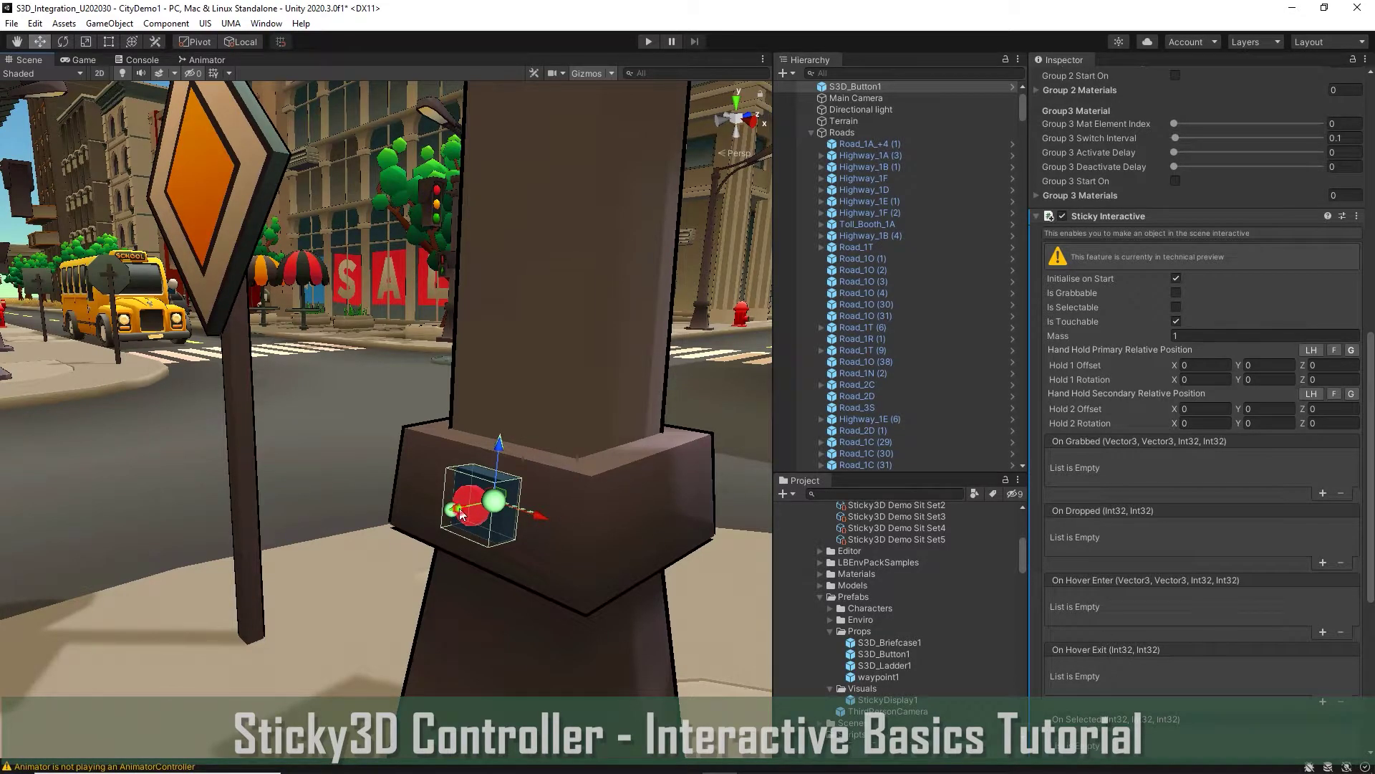
left_click_drag(458, 508, 420, 516)
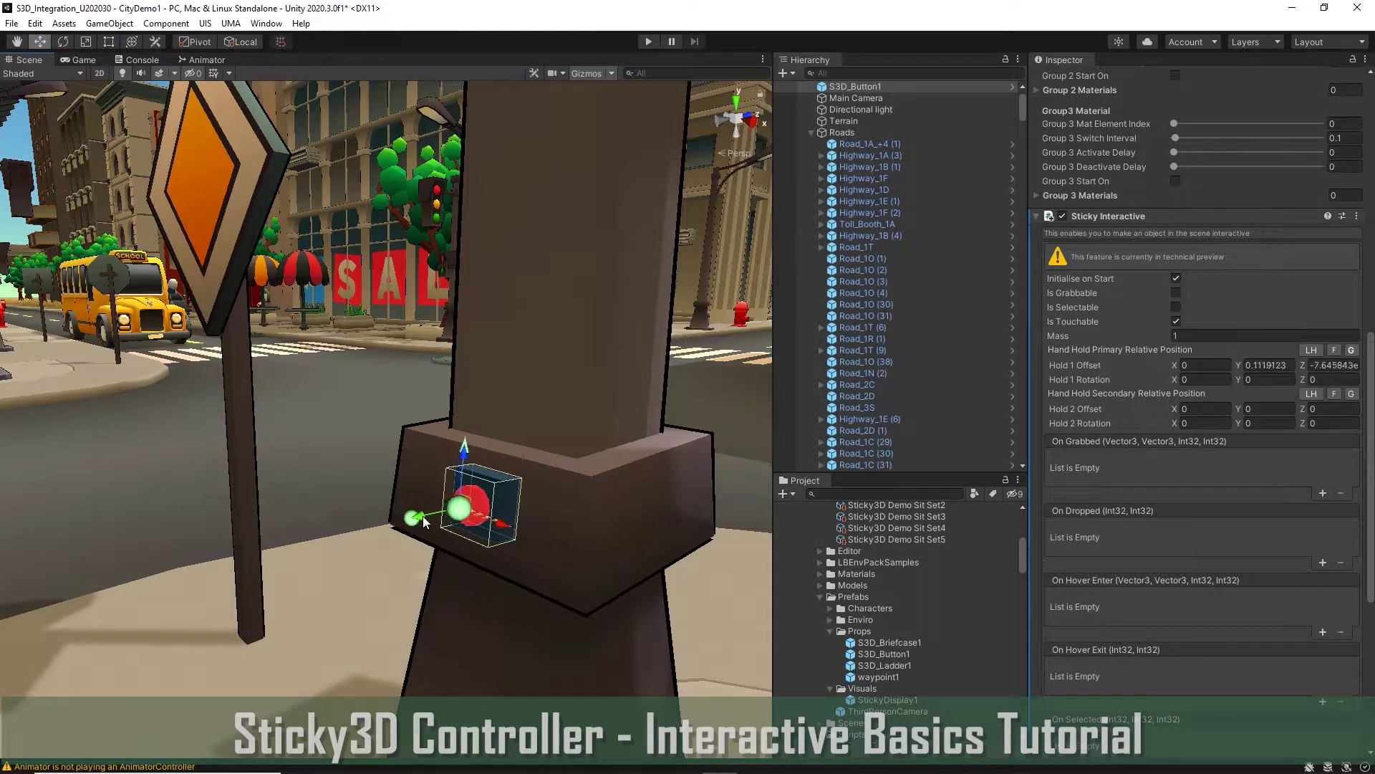
right_click_drag(594, 528, 527, 521)
middle_click_drag(527, 521, 516, 522)
right_click_drag(518, 526, 509, 537)
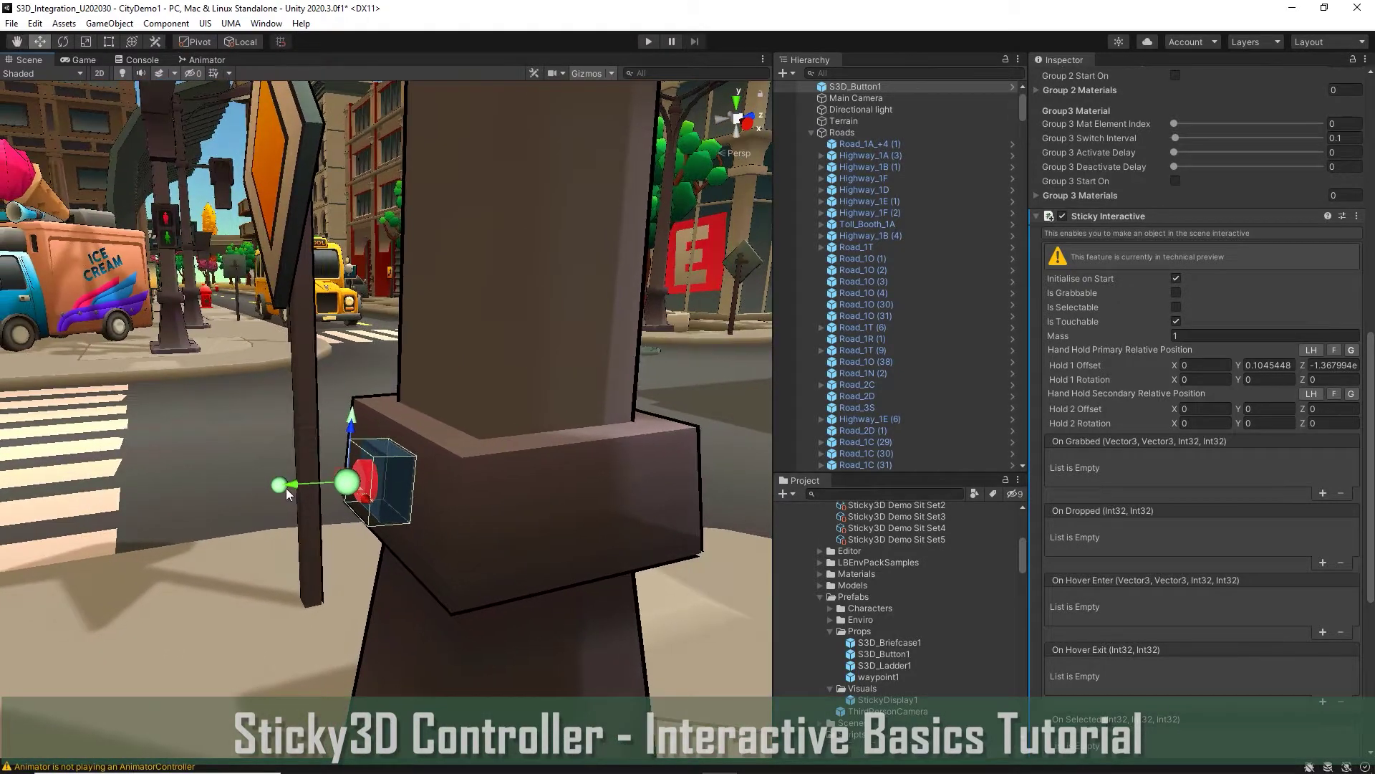
left_click_drag(286, 488, 286, 484)
middle_click_drag(287, 484, 367, 509)
scroll(414, 502, "up", 3)
scroll(412, 503, "down", 2)
right_click_drag(413, 502, 470, 514)
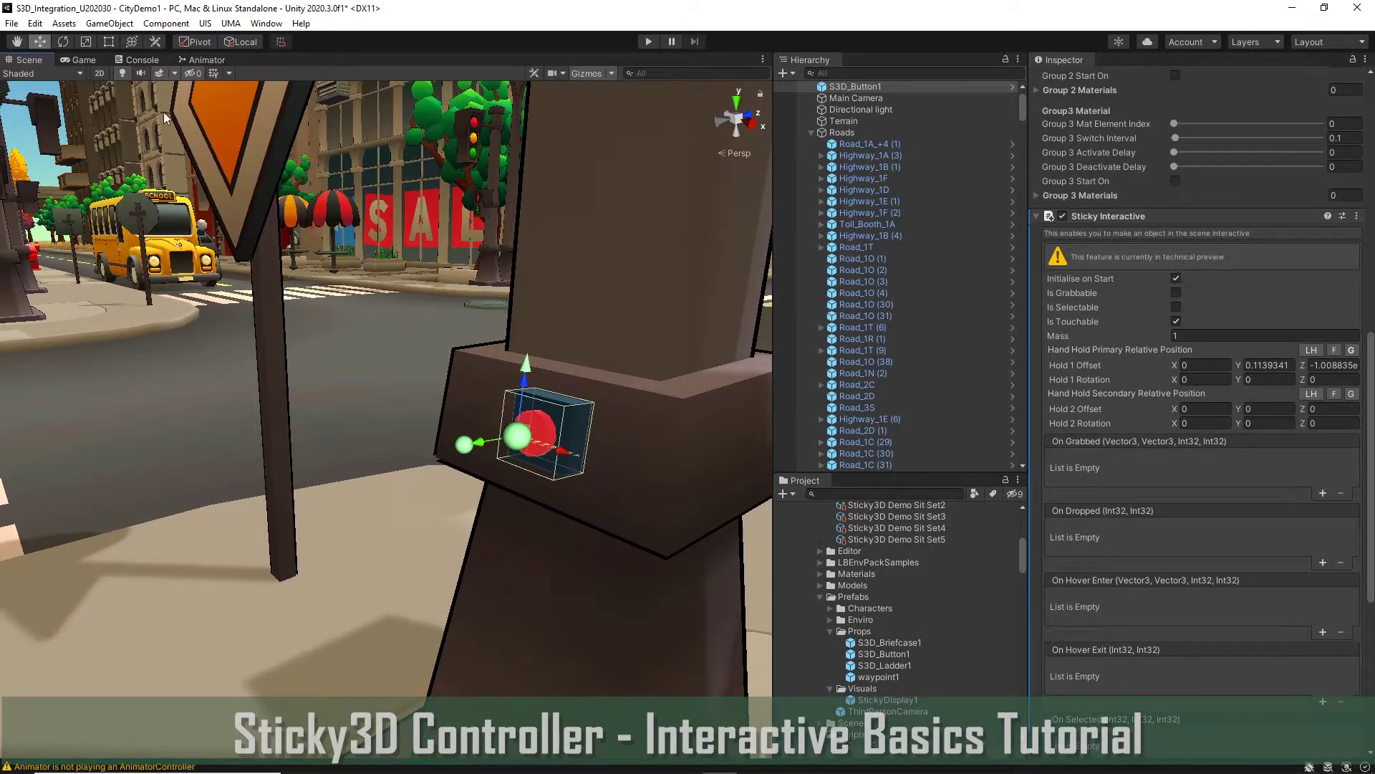
Step: Rotate the primary hand hold with the Rotate tool to about X 81.3, Y 300.3, Z 30
left_click(63, 42)
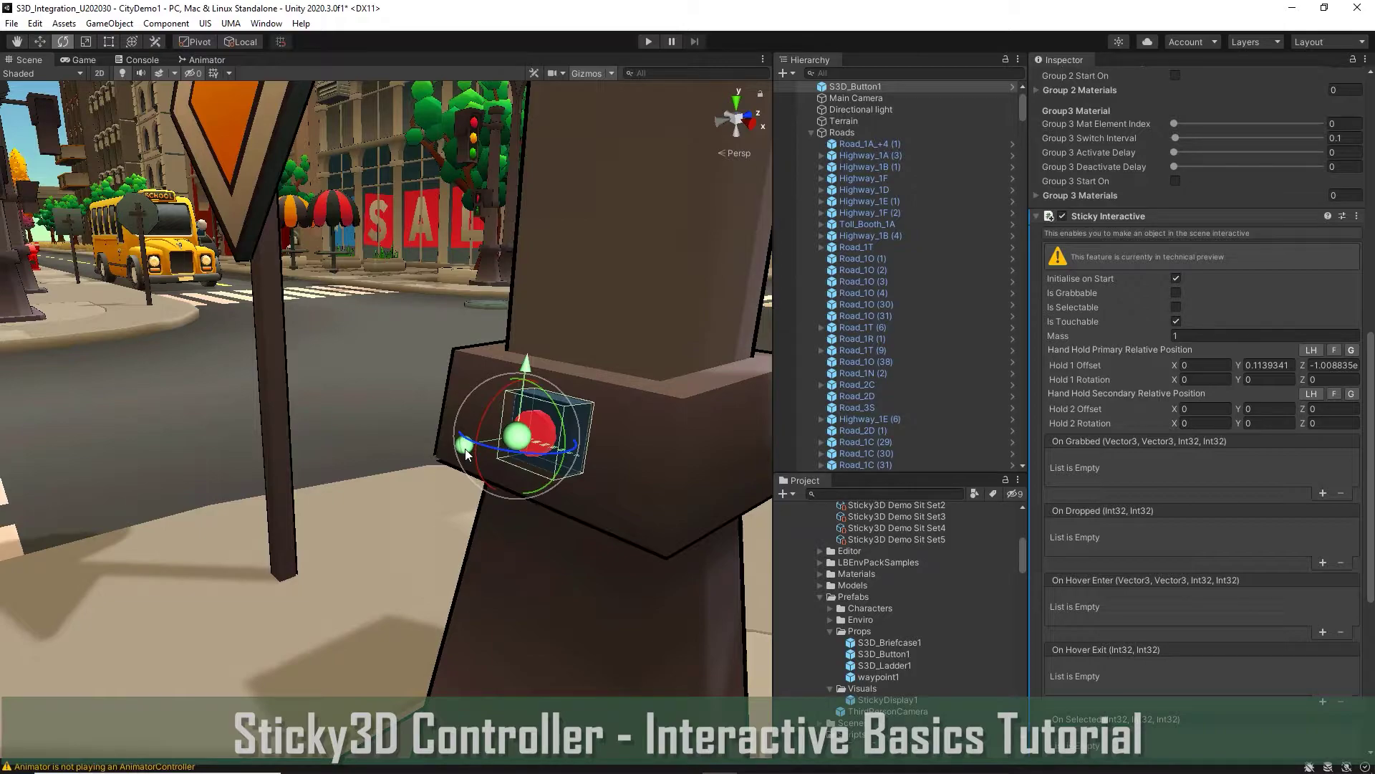
left_click_drag(465, 453, 692, 356)
scroll(622, 397, "up", 1)
scroll(621, 398, "down", 1)
right_click_drag(622, 399, 652, 403)
key("w")
middle_click_drag(652, 403, 652, 406)
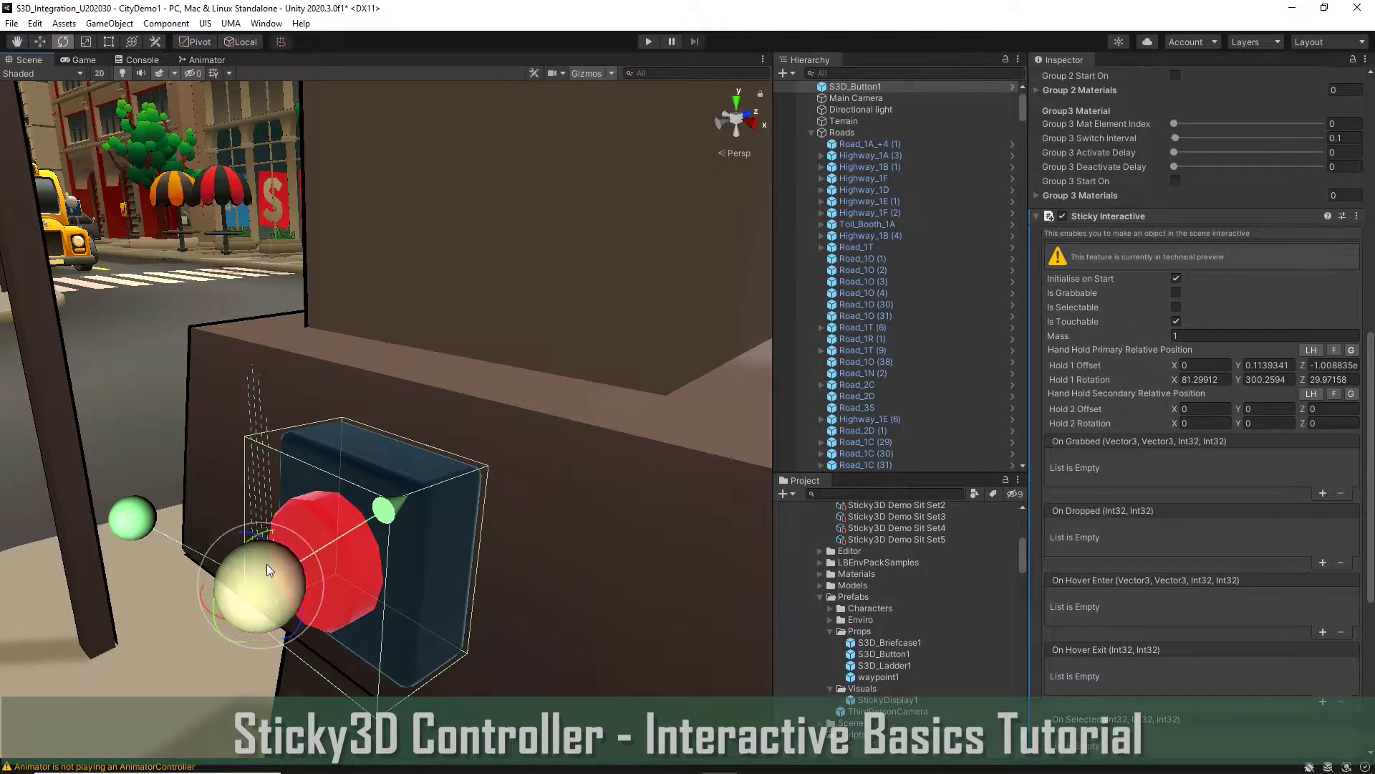
Step: Refine the primary hand hold's rotation to about X 80.7, Y 234.1, Z 324.4 and return to the Move tool
left_click(277, 594)
left_click(277, 594)
left_click_drag(213, 616, 225, 606)
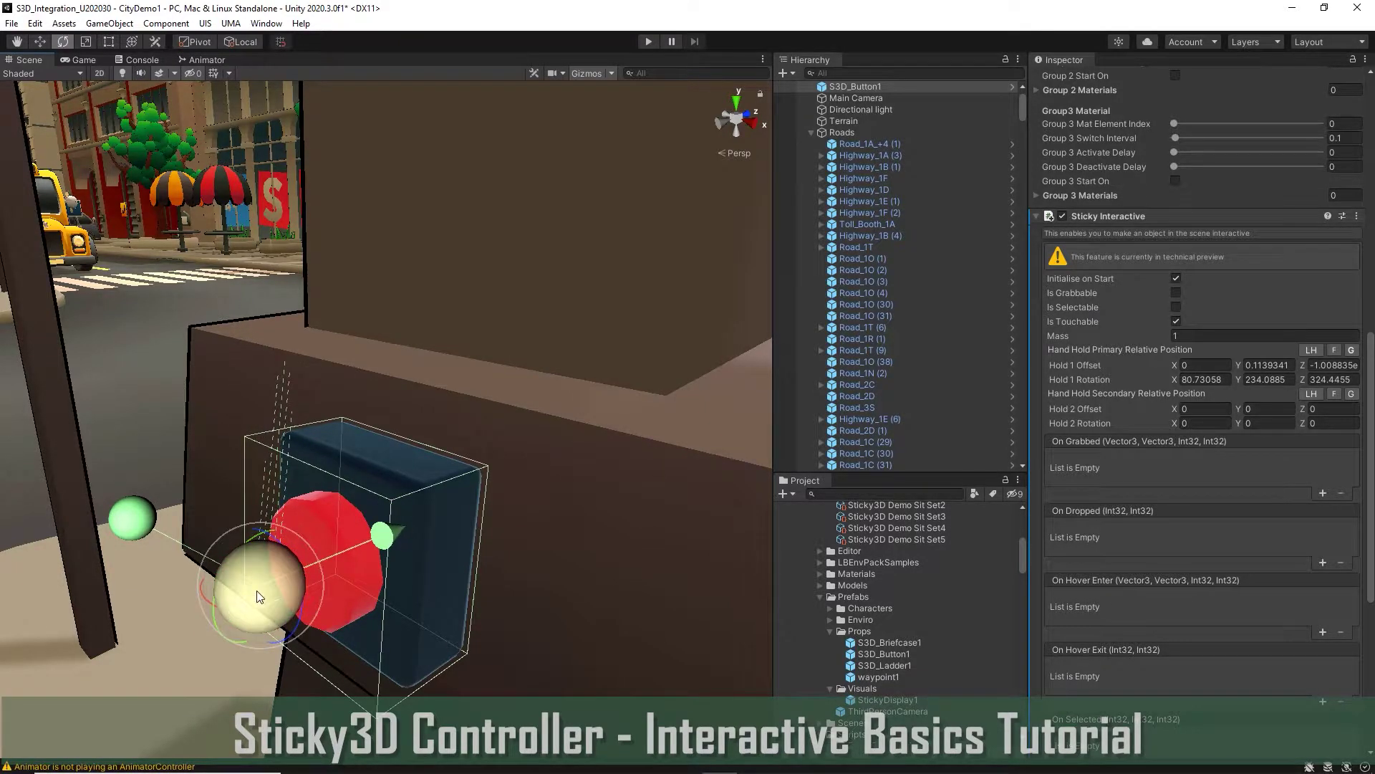
scroll(294, 553, "up", 5)
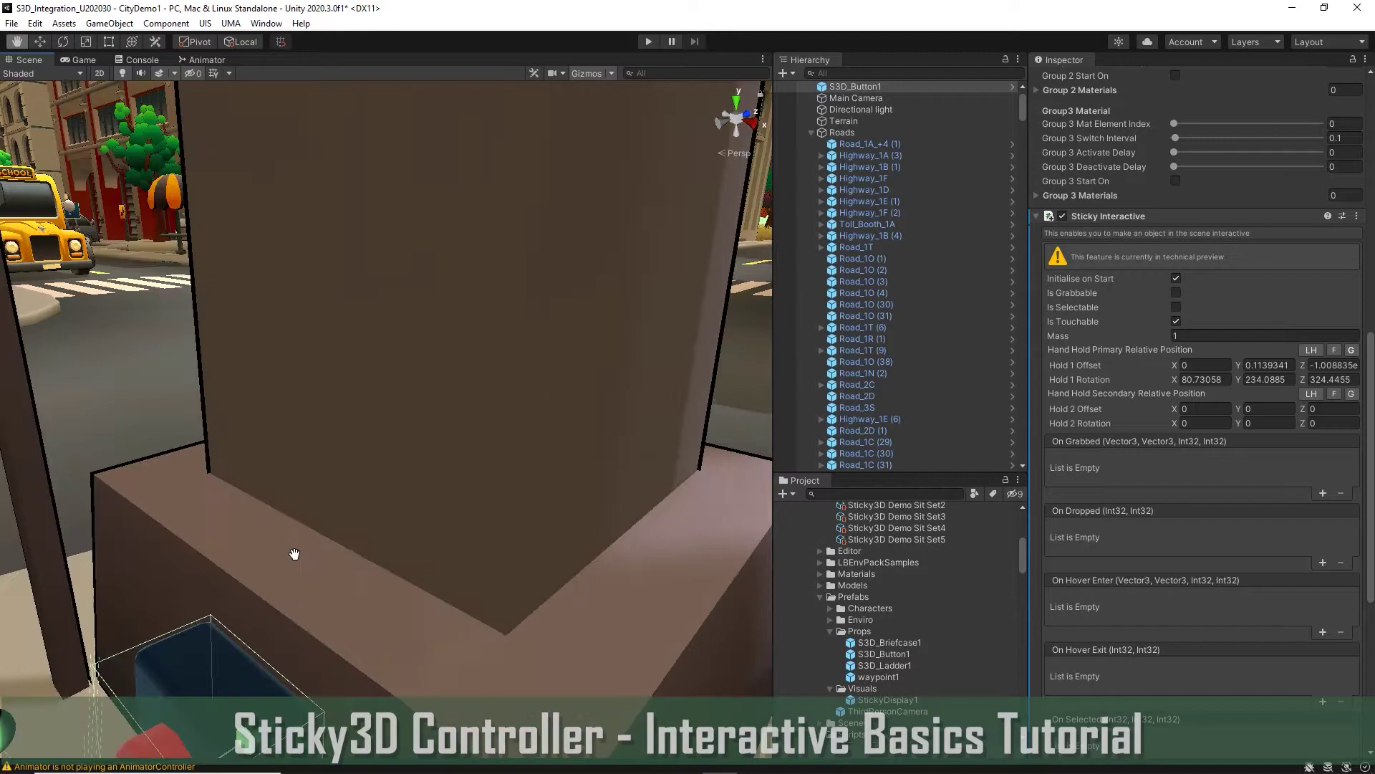
scroll(294, 554, "down", 8)
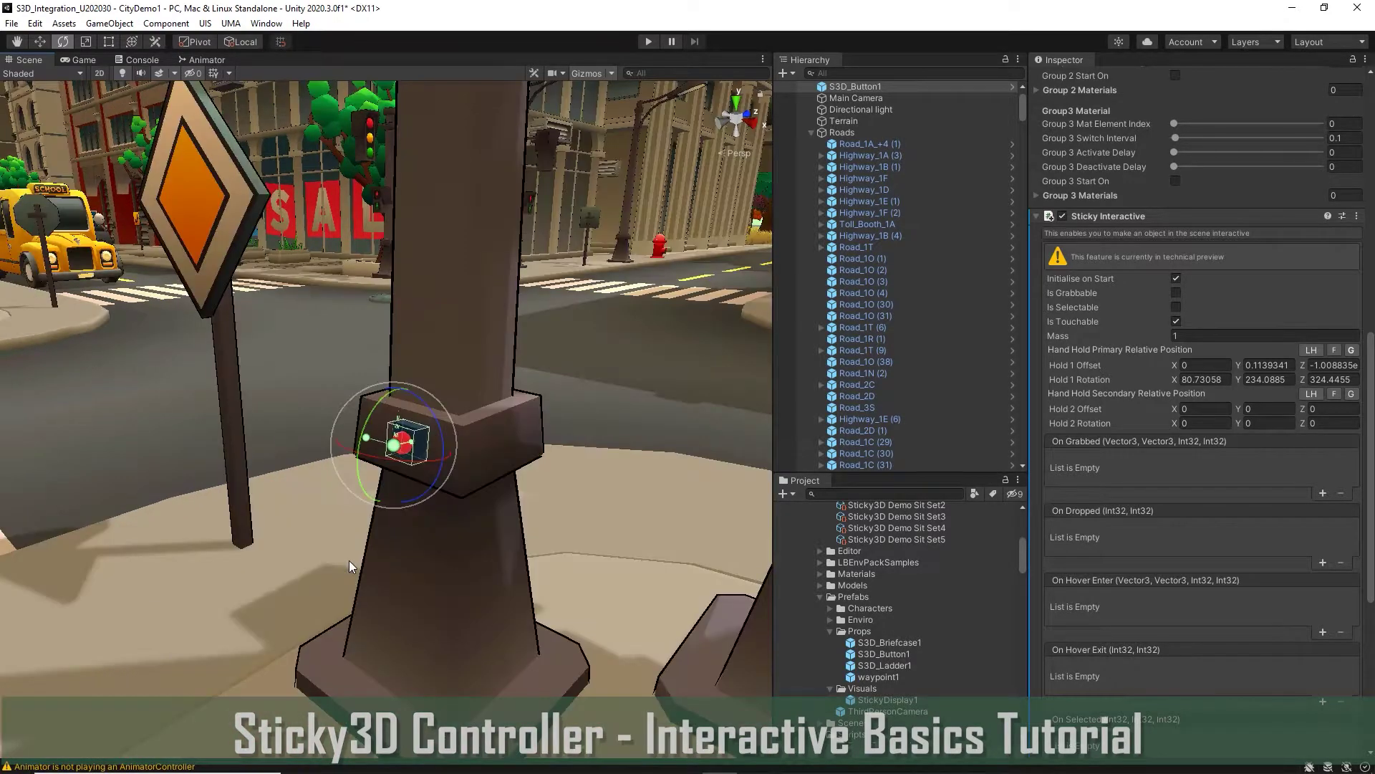
scroll(349, 560, "up", 5)
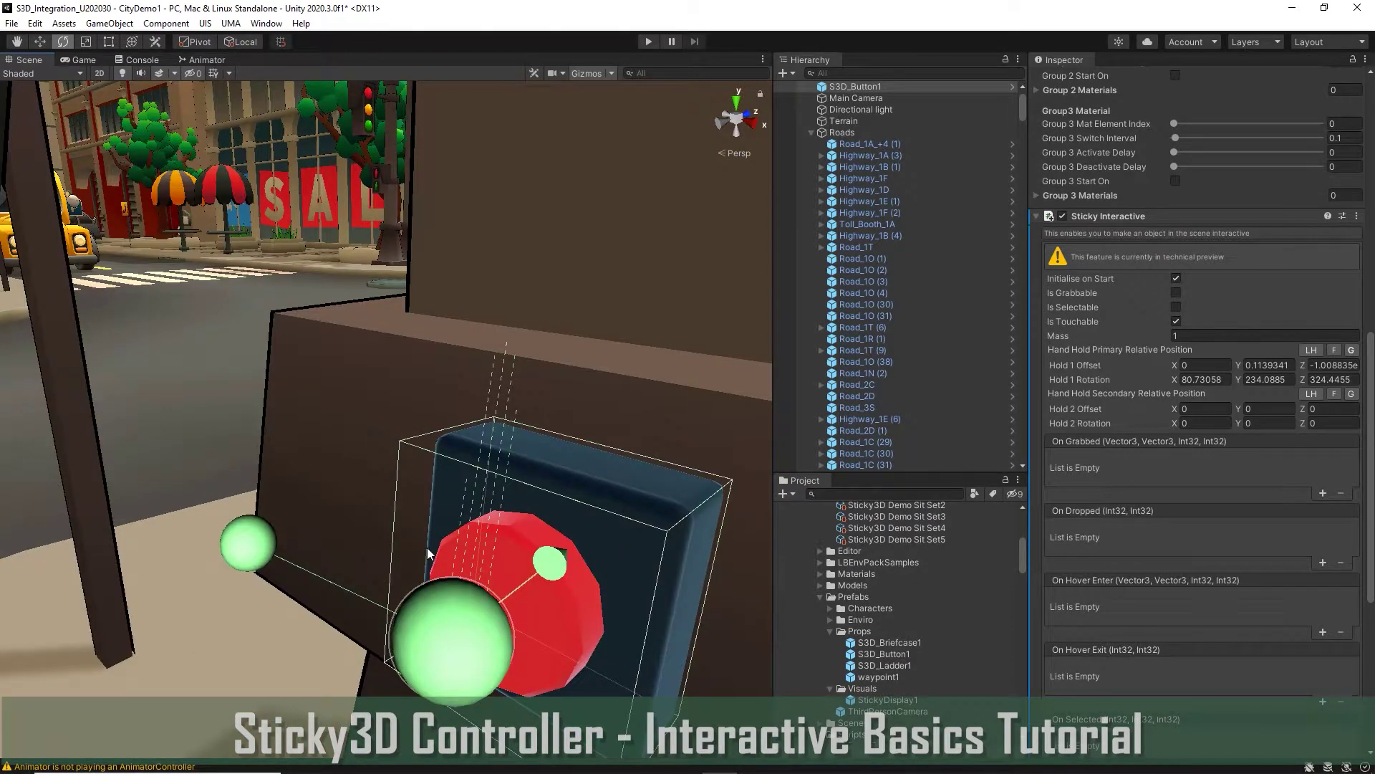
scroll(431, 544, "down", 5)
middle_click_drag(432, 544, 423, 543)
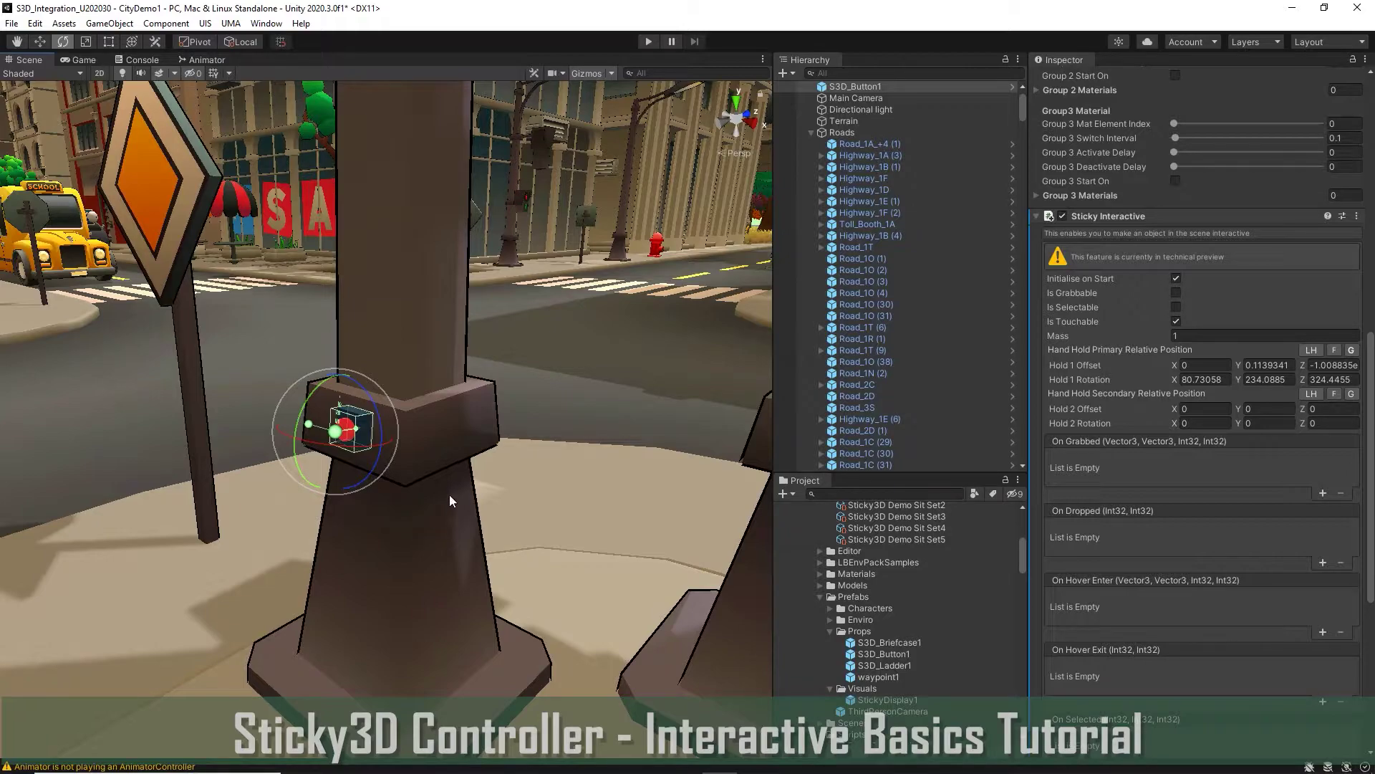
key("w")
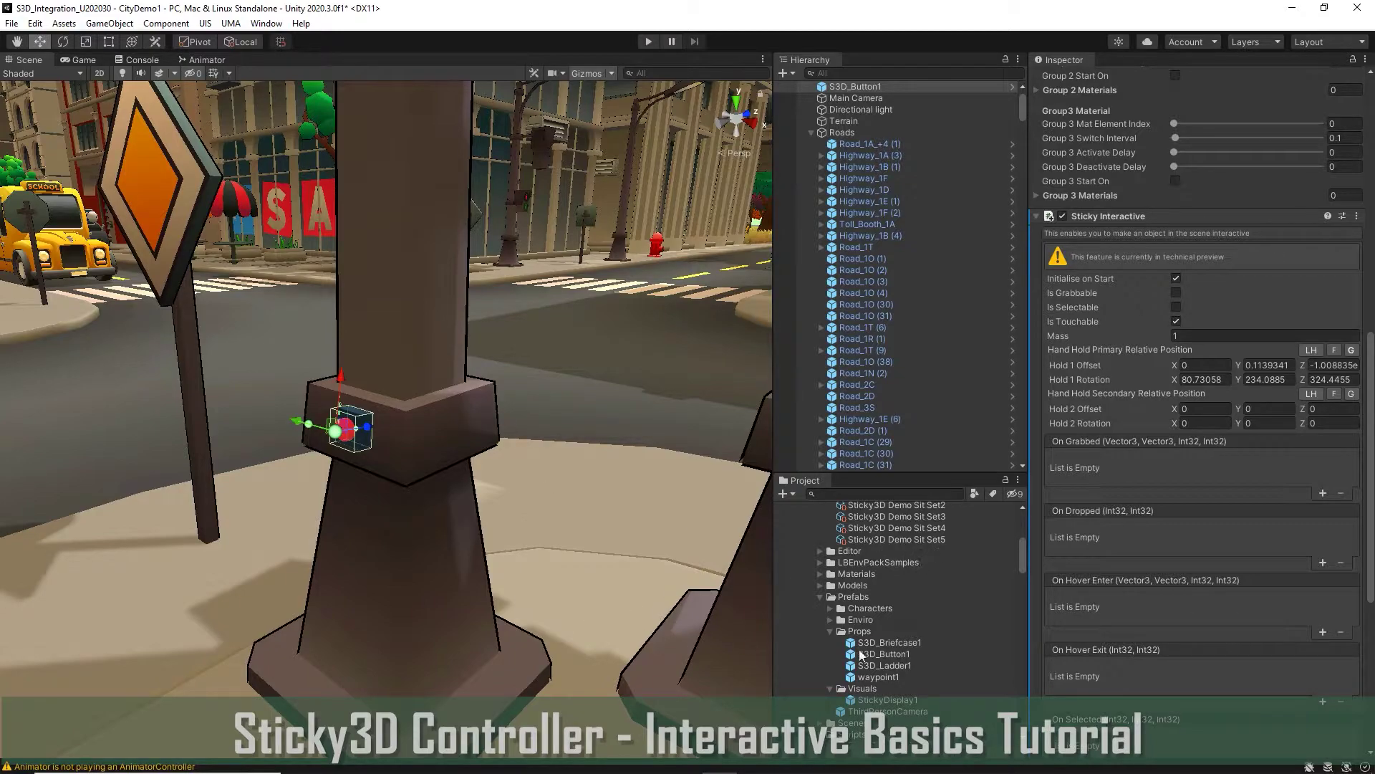
Step: Add an On Touched event that calls DemoS3DCycleMaterials.TurnGroupOn on S3D_Button1 with value 1
left_click_drag(1371, 486, 1369, 612)
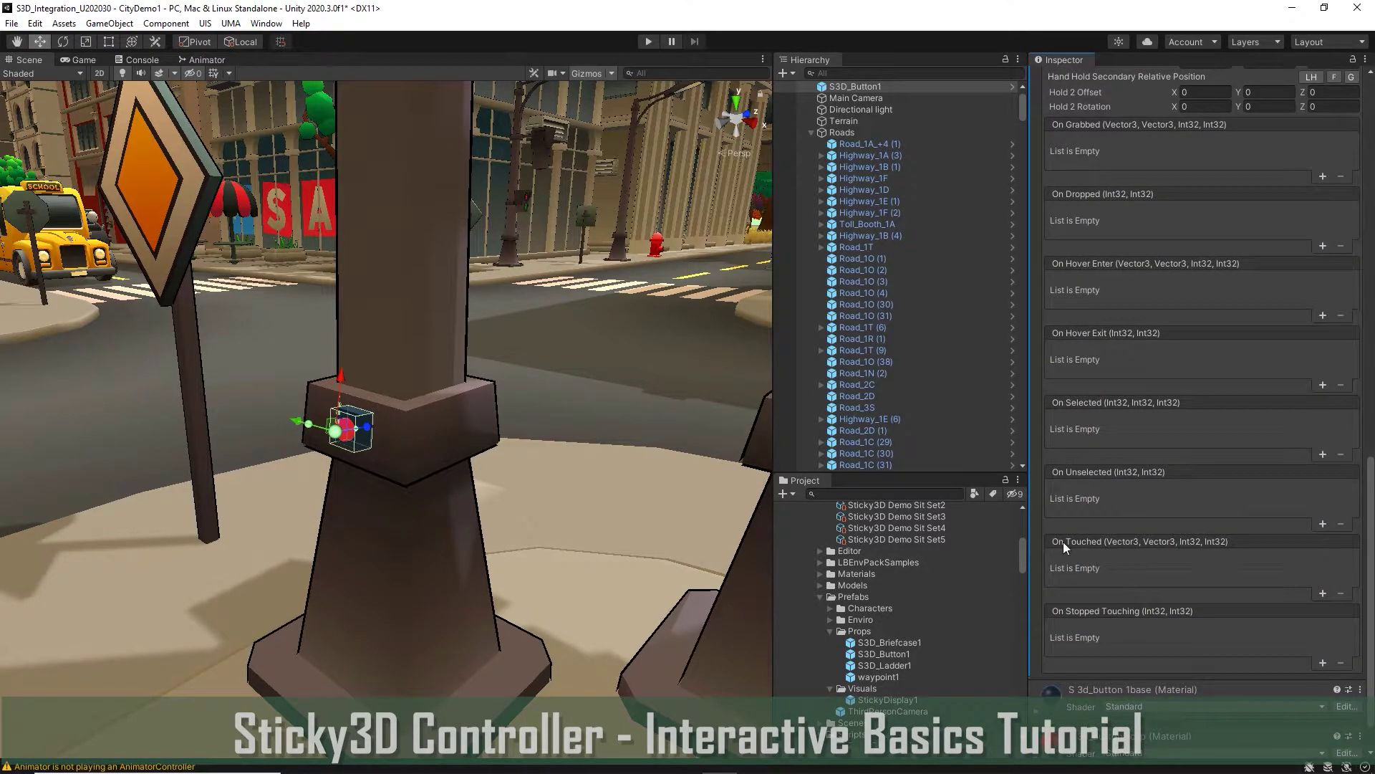
left_click(1323, 593)
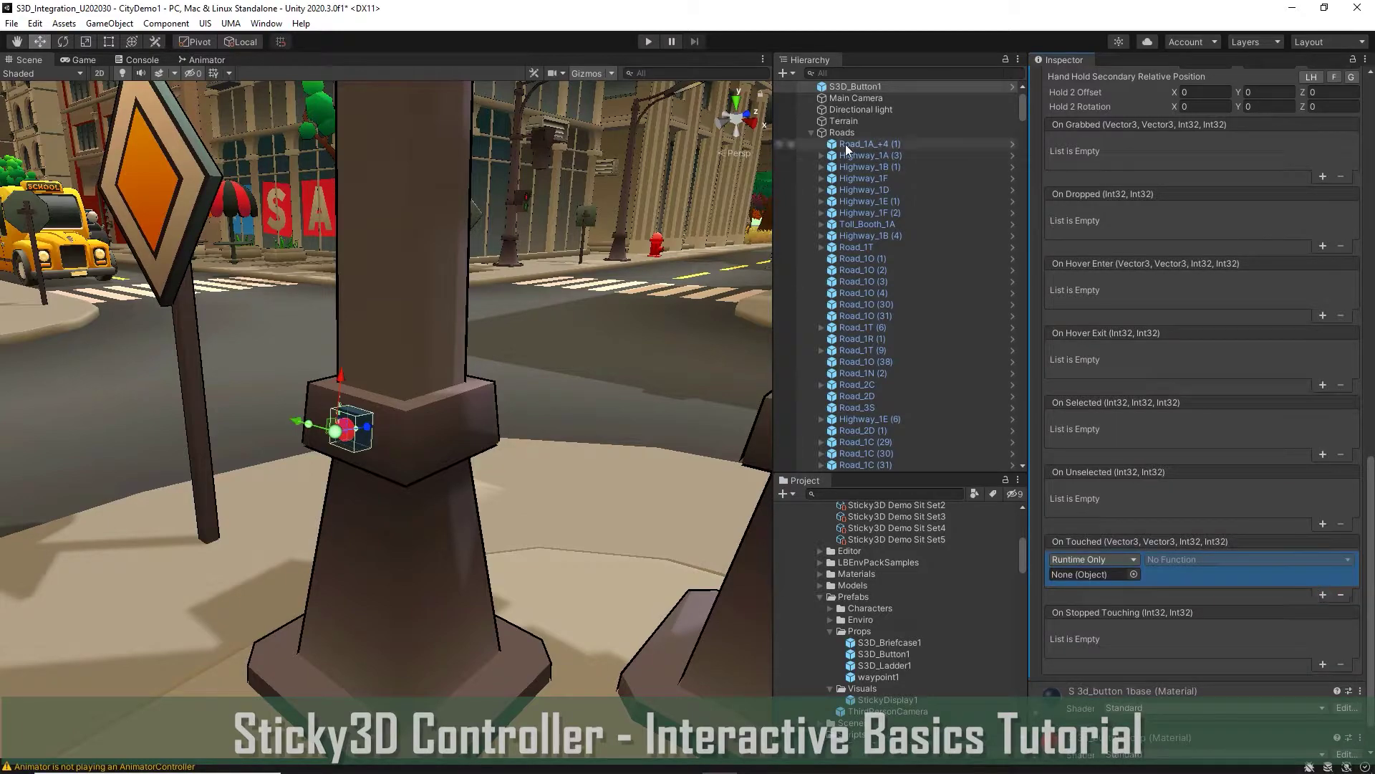
left_click(812, 132)
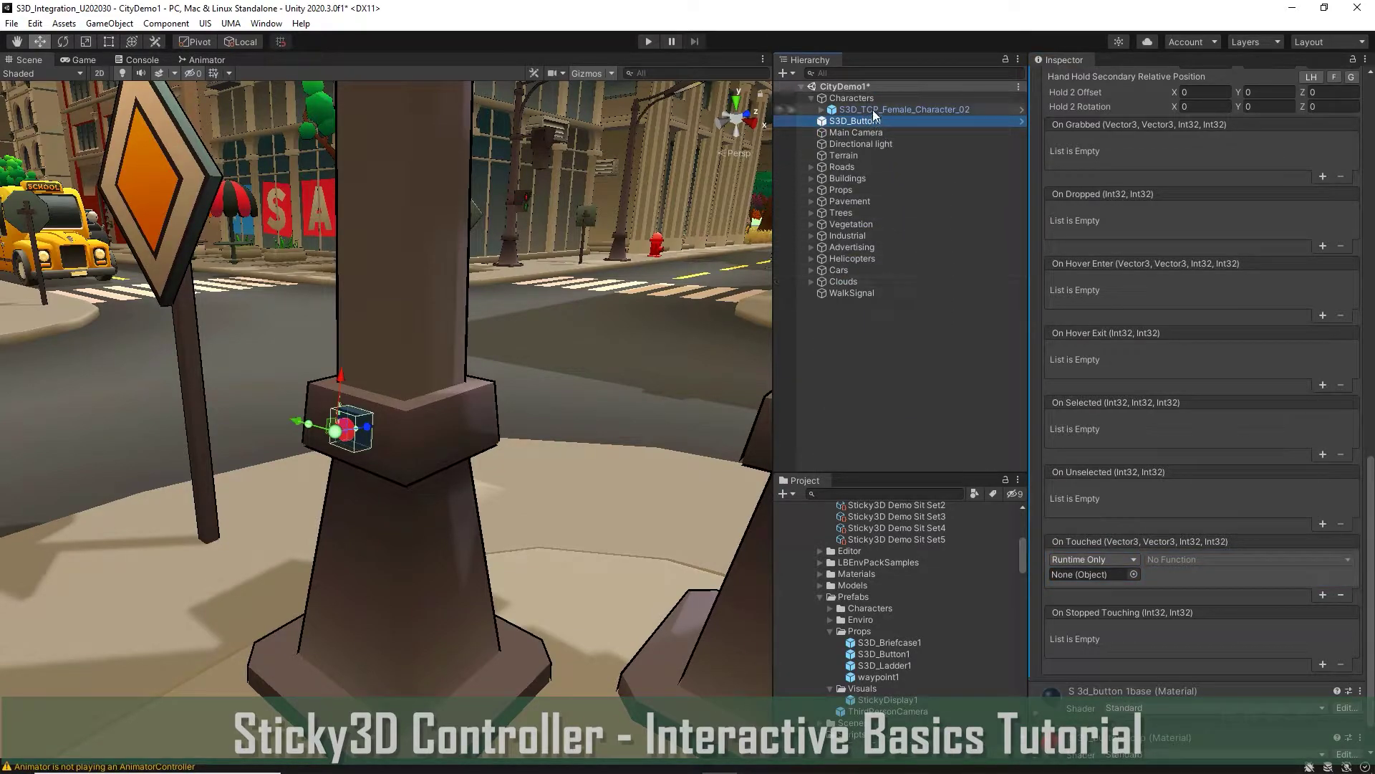
left_click_drag(867, 119, 1107, 574)
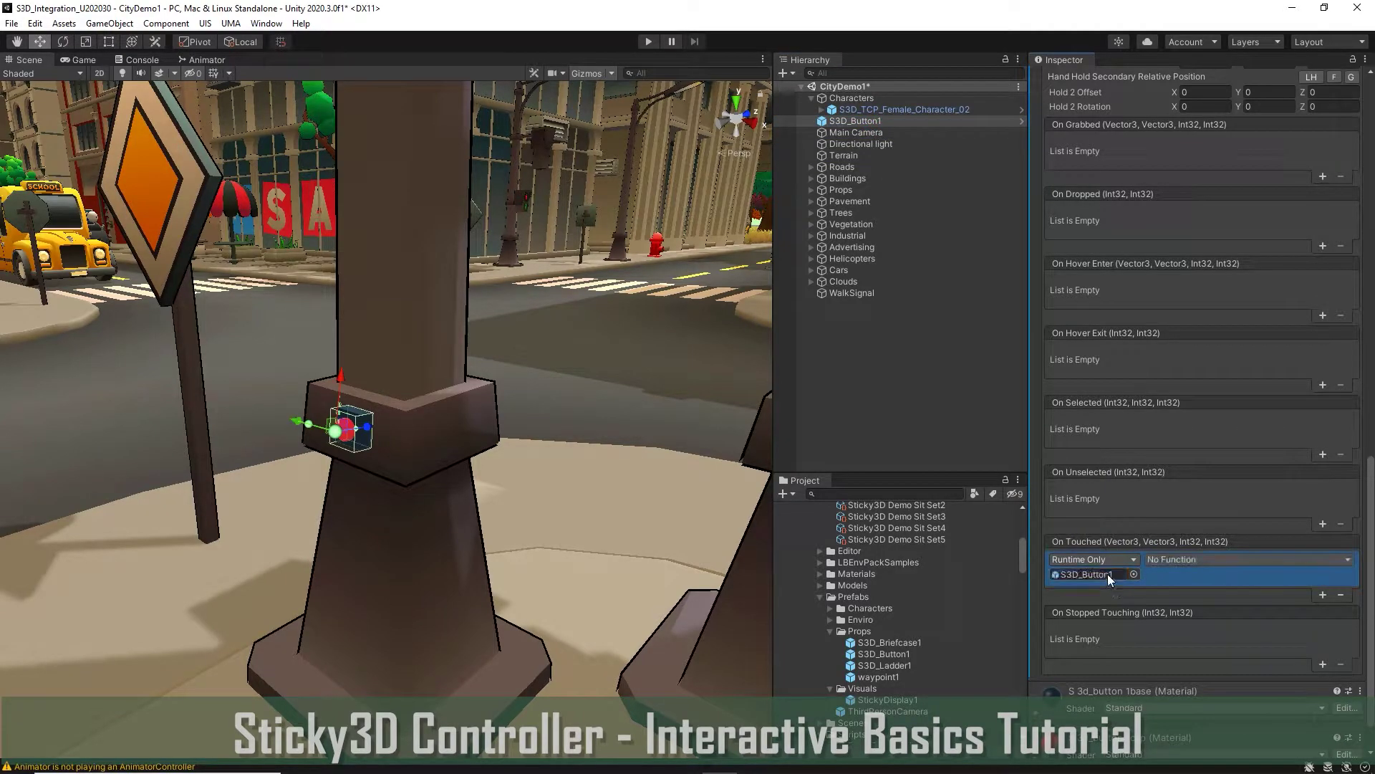
left_click(1168, 558)
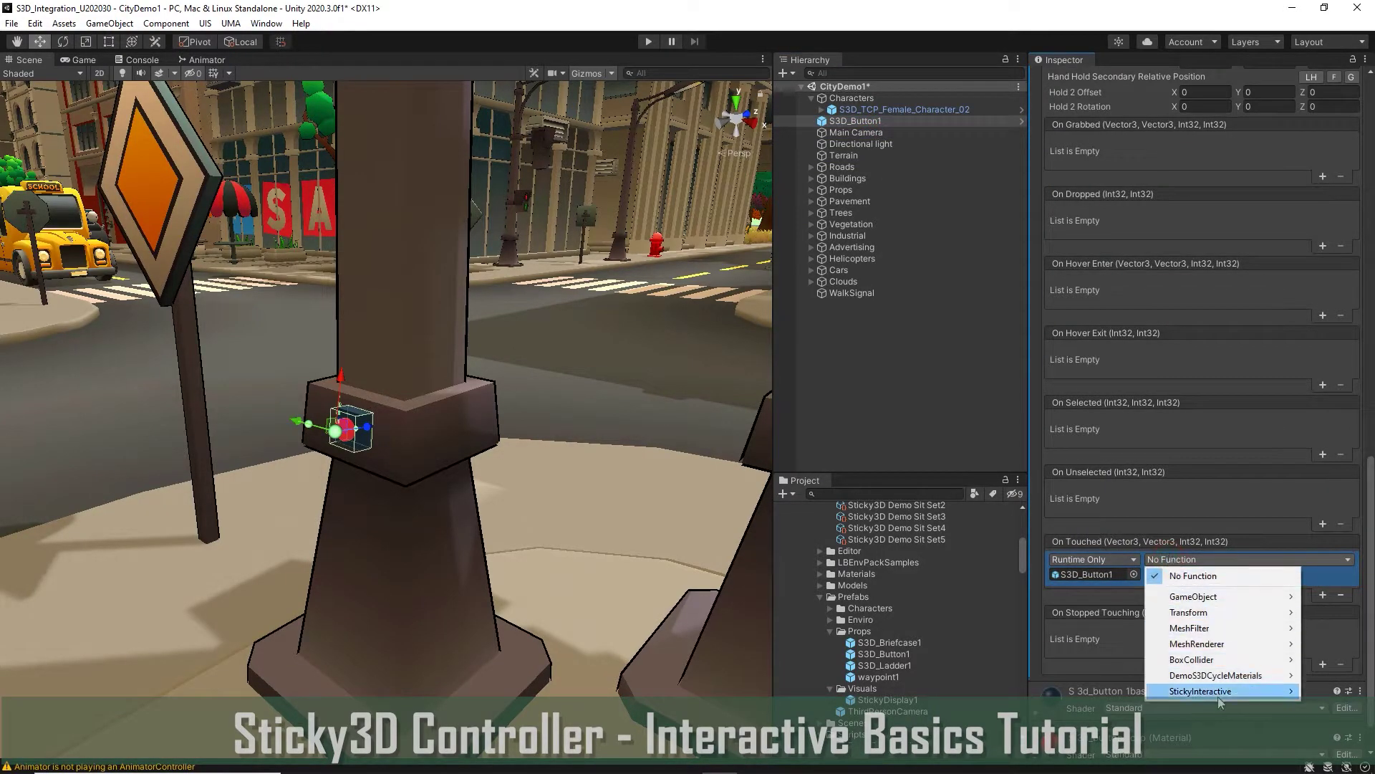
mouse_move(1222, 676)
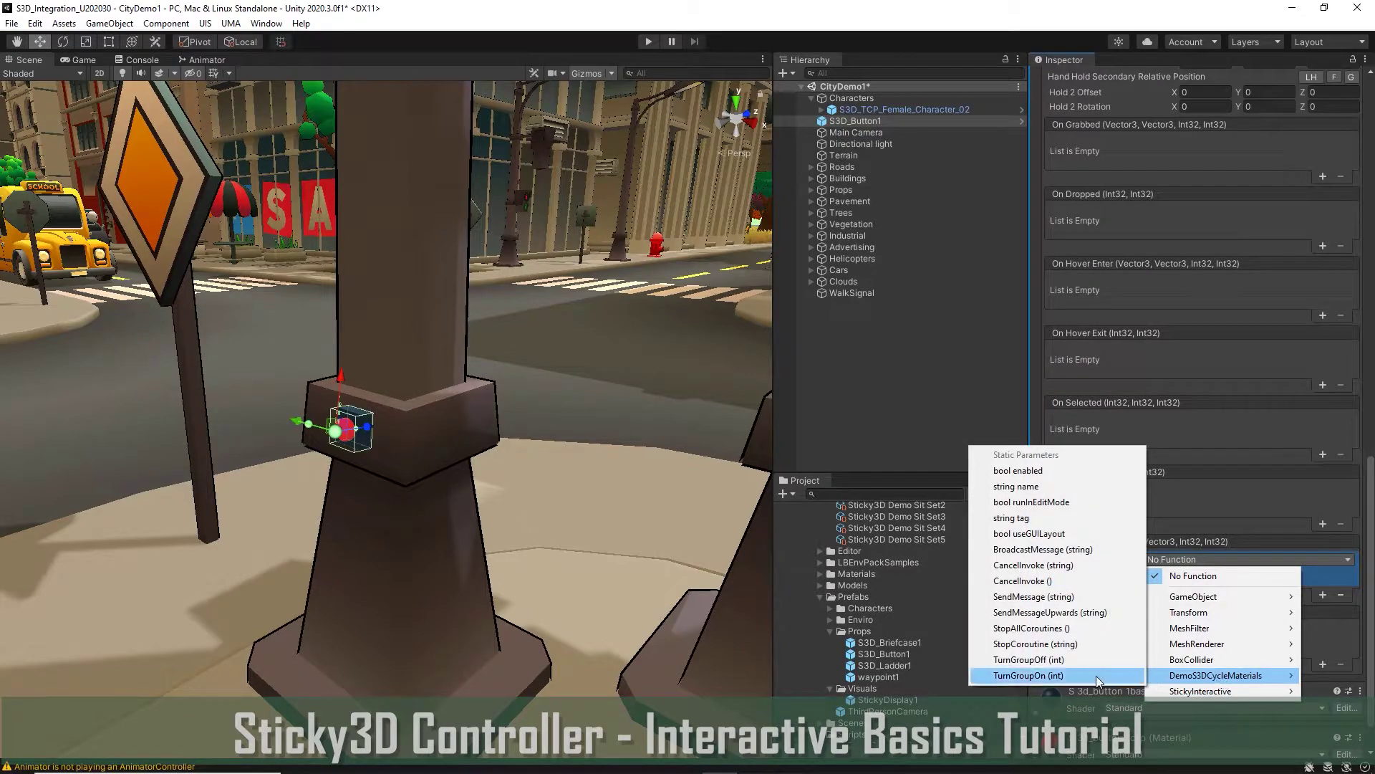
left_click(1072, 676)
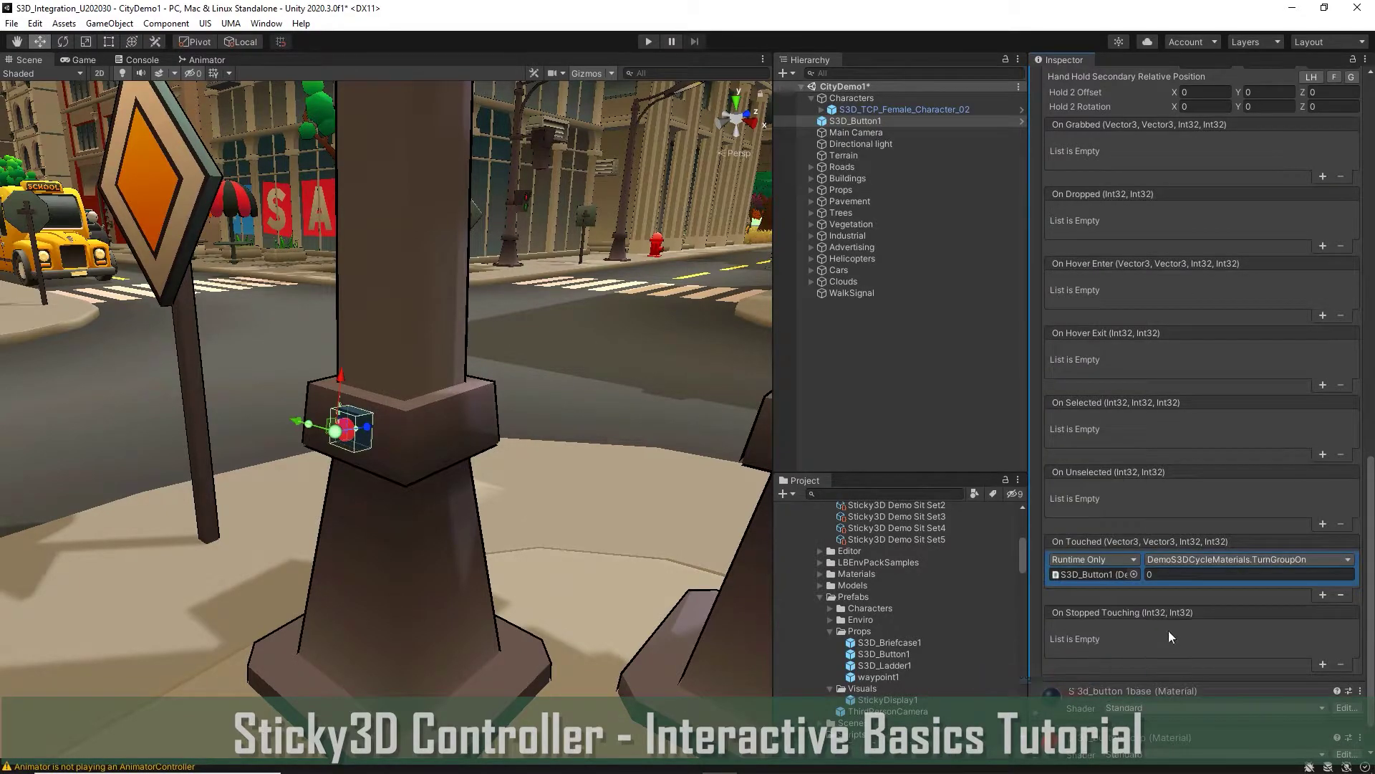
left_click(1168, 577)
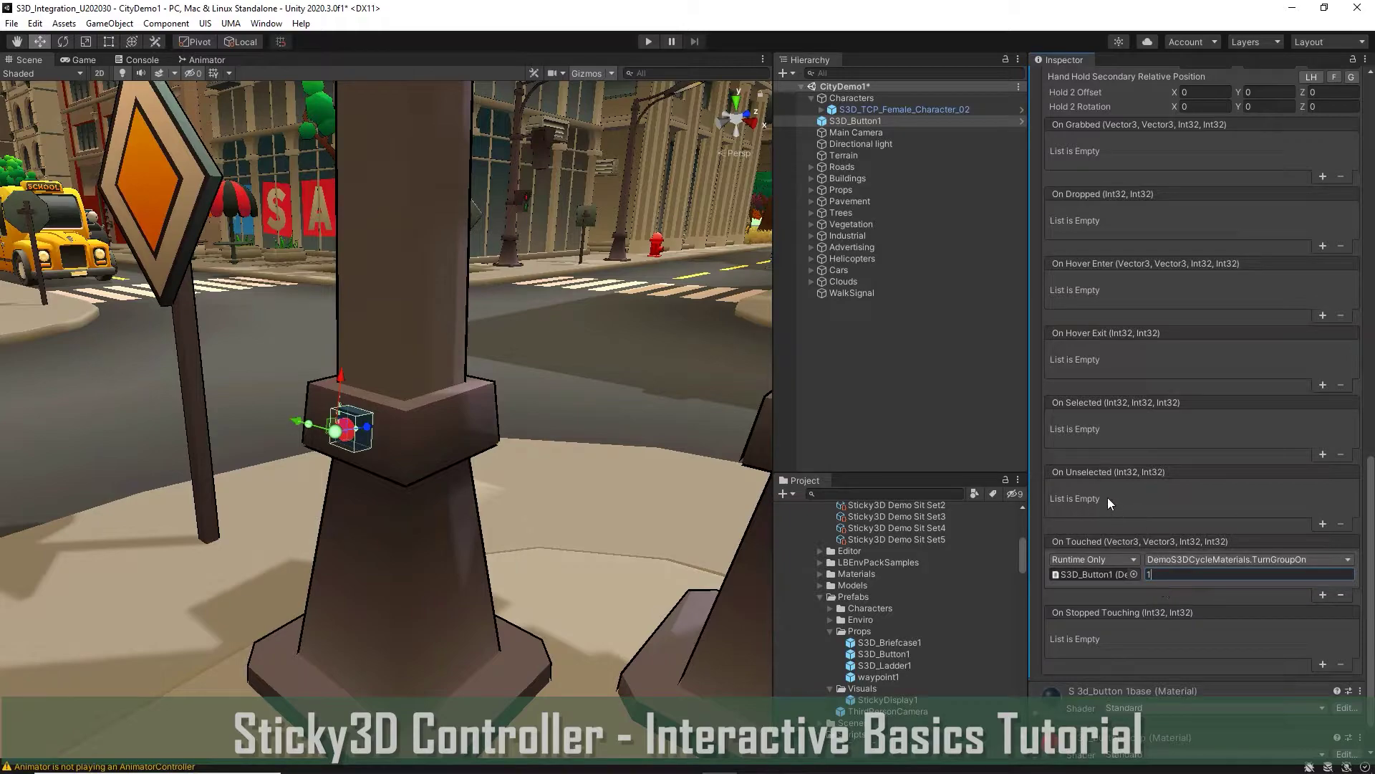
Step: Add a second On Touched event that calls DemoS3DCycleRenderers.TurnGroupOff on WalkSignal with value 1
left_click(1322, 595)
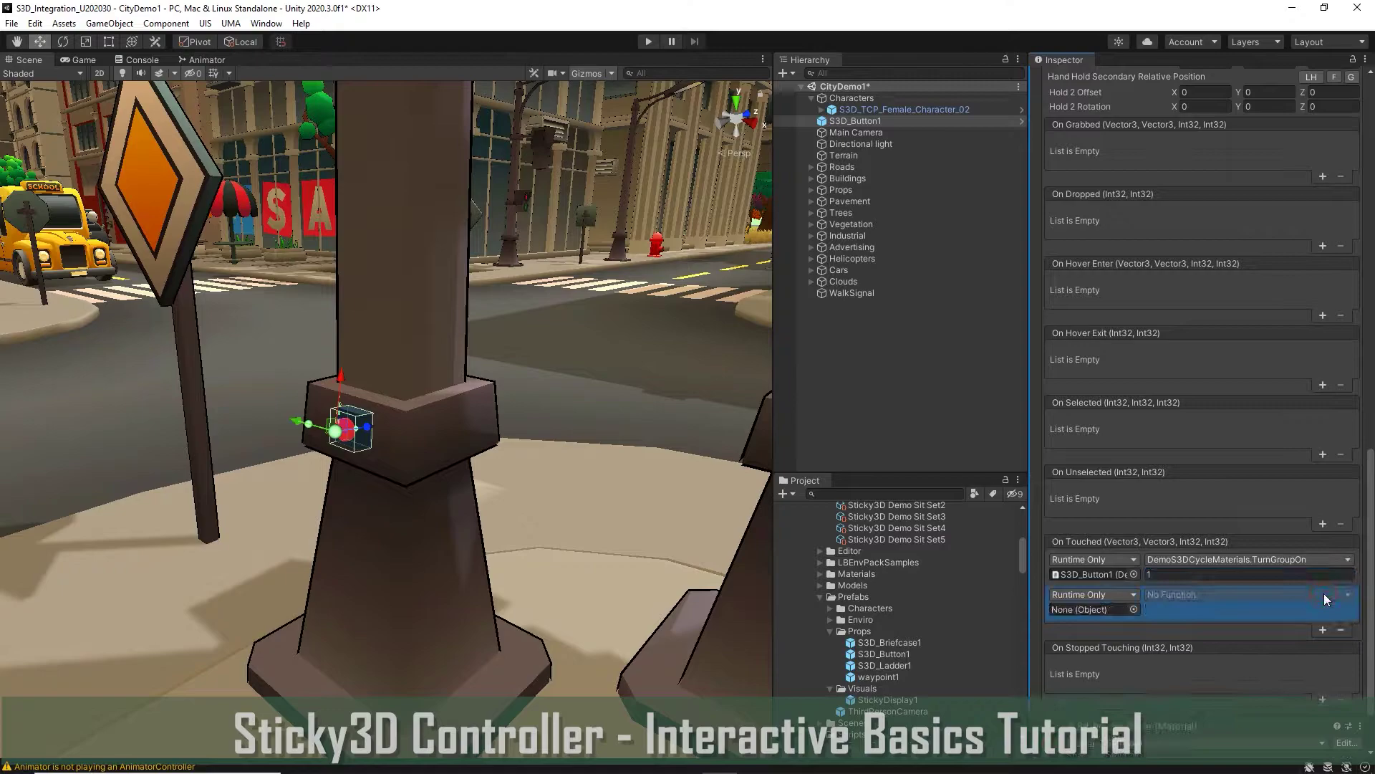
left_click_drag(853, 293, 1088, 612)
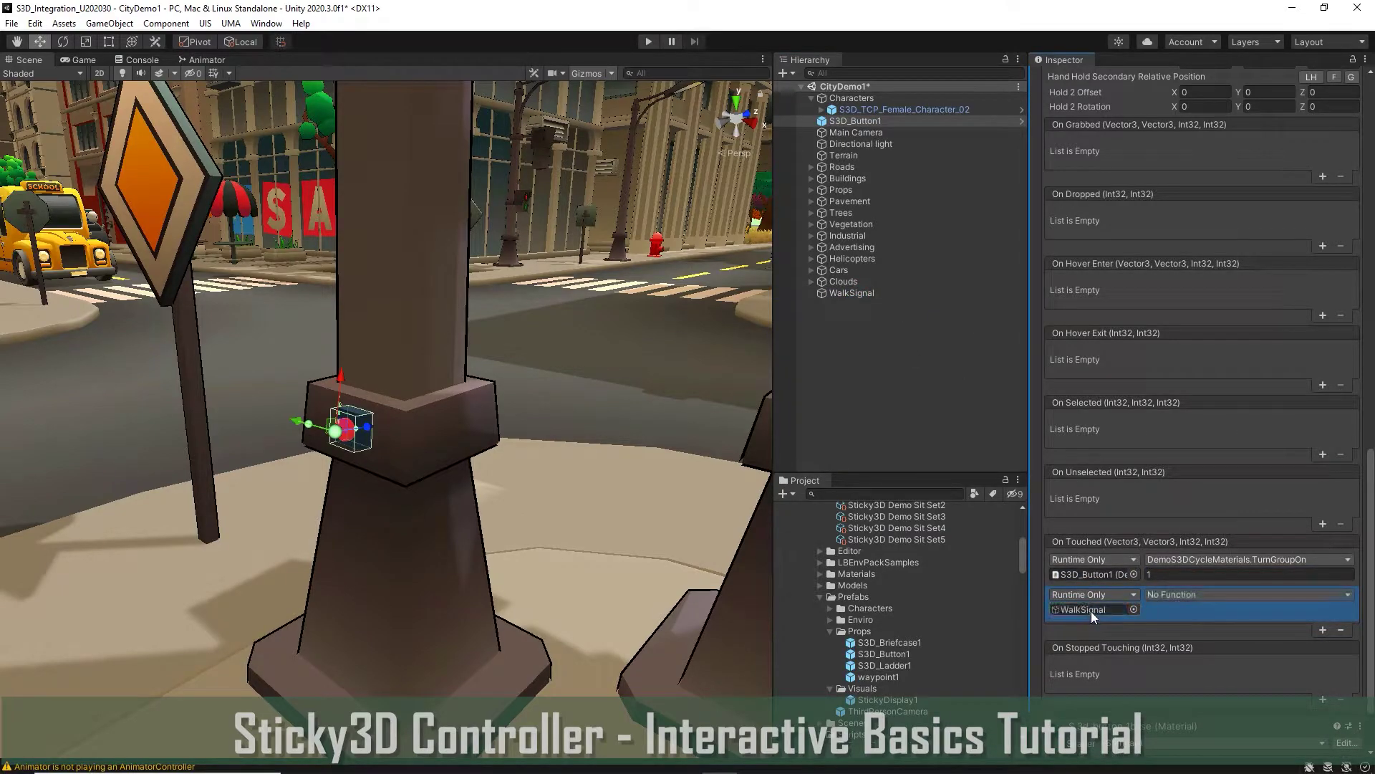
left_click(1187, 595)
mouse_move(1161, 664)
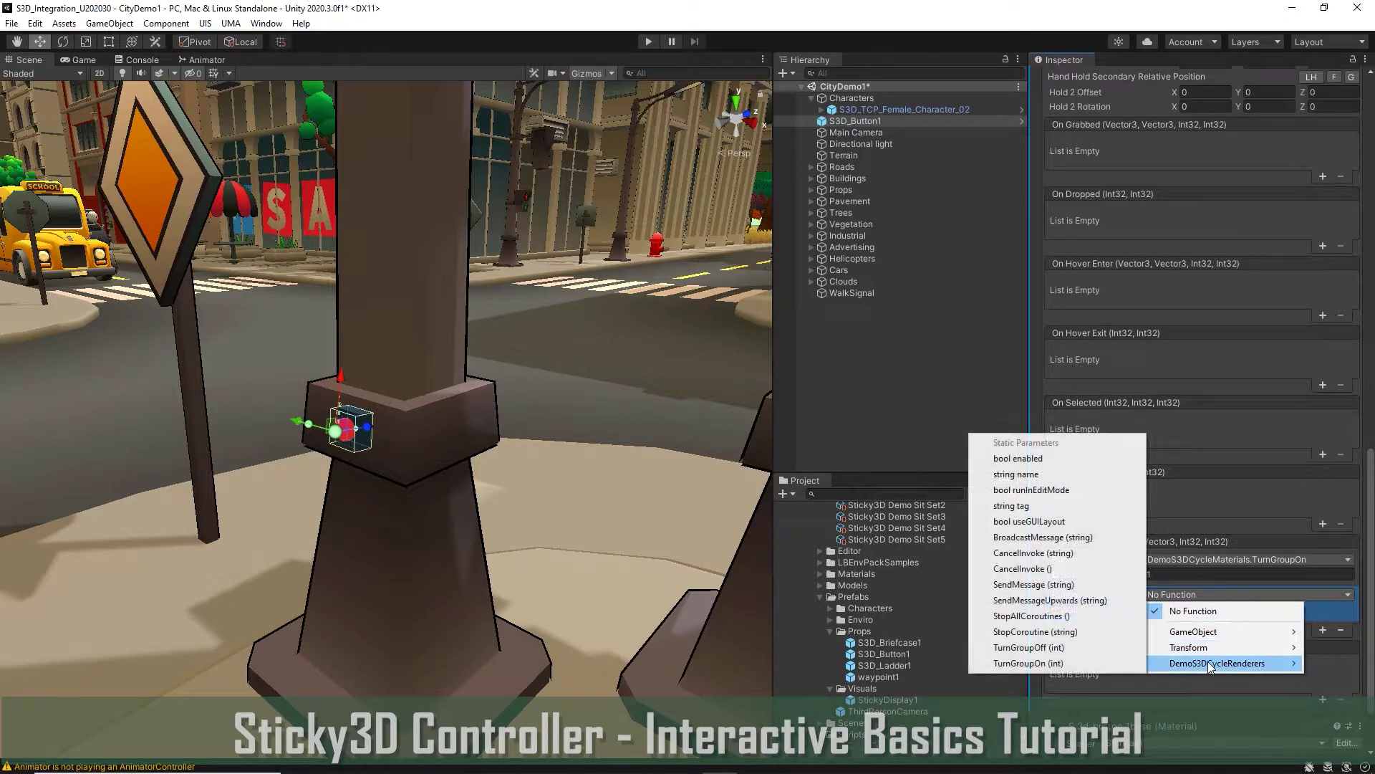
left_click(1064, 649)
left_click(1164, 613)
type("1")
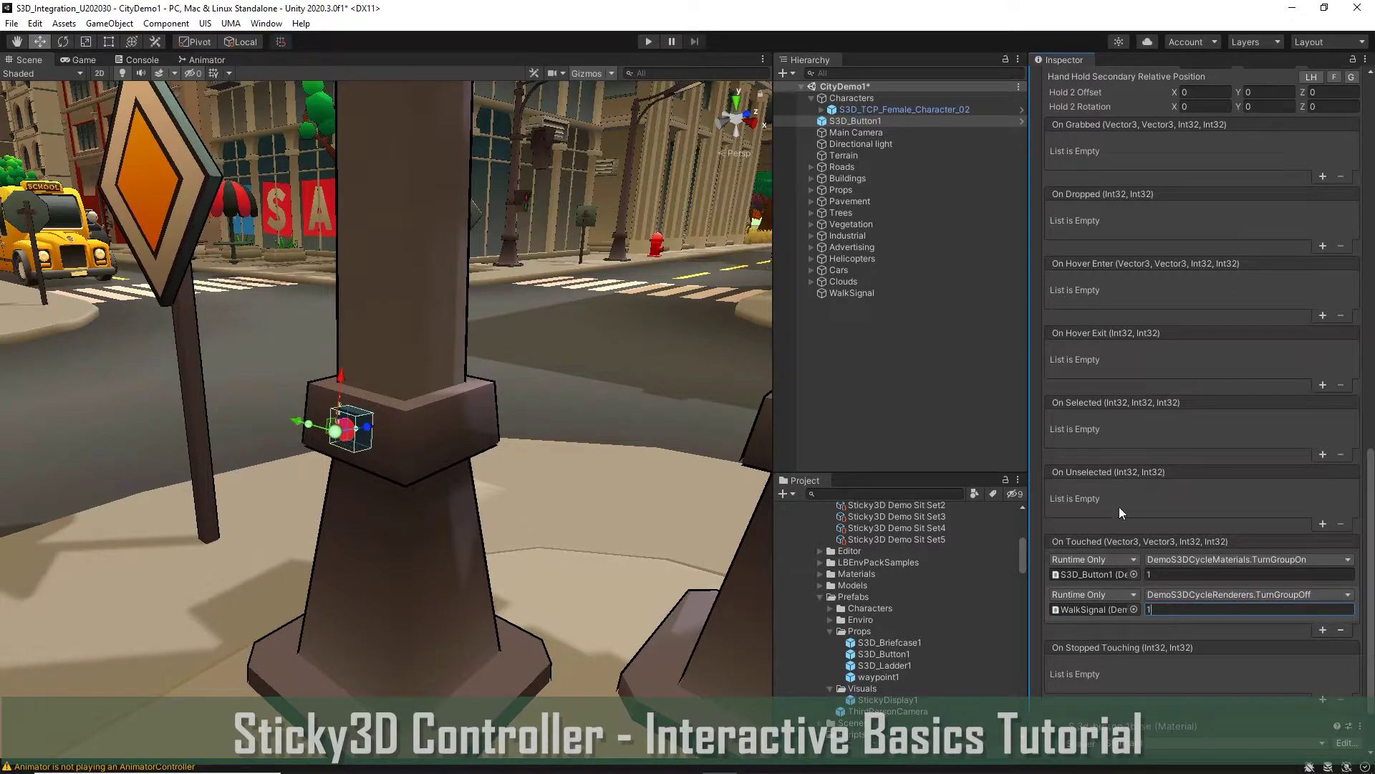
Step: Add a third On Touched event that calls DemoS3DCycleRenderers.TurnGroupOn on WalkSignal with value 2
left_click(1323, 630)
left_click_drag(837, 295, 1077, 643)
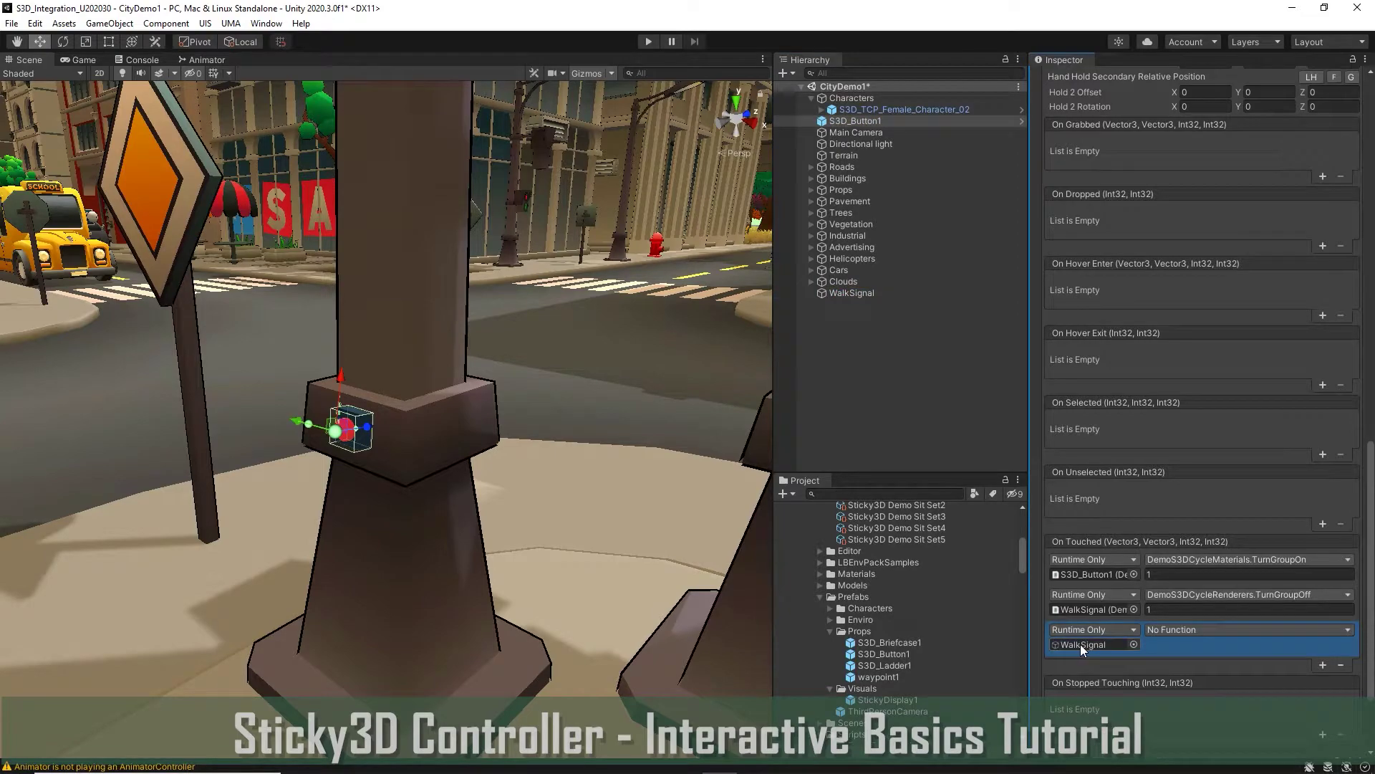
left_click(1171, 629)
mouse_move(1217, 697)
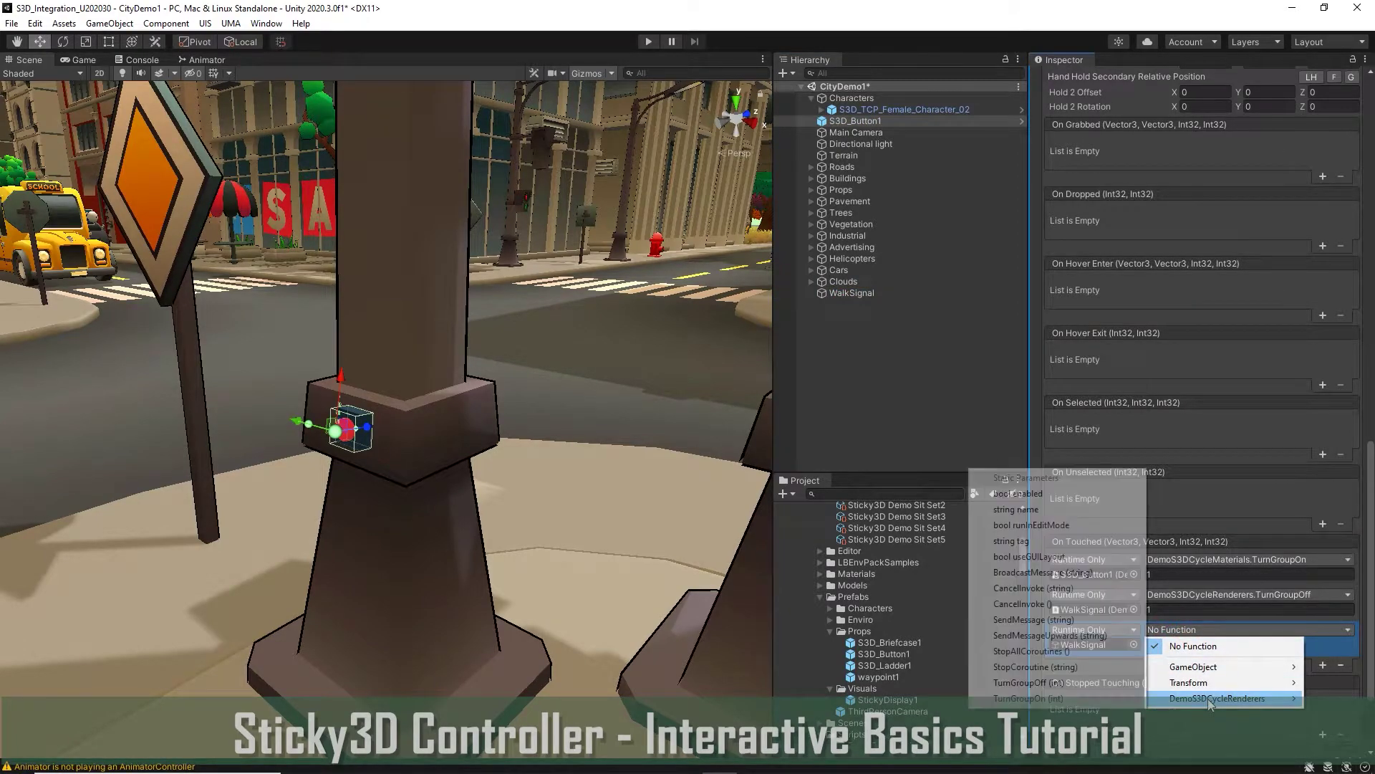
left_click(1057, 703)
left_click(1167, 645)
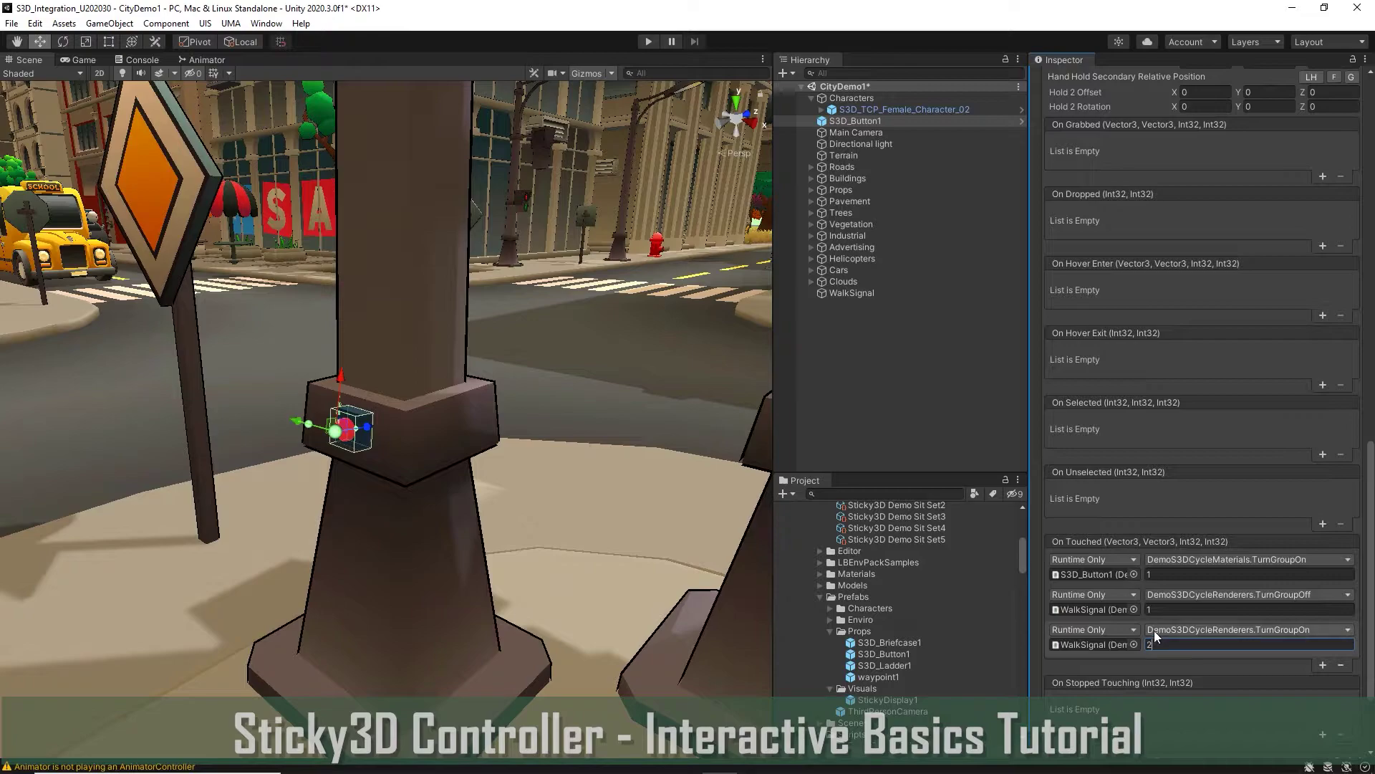
left_click(507, 513)
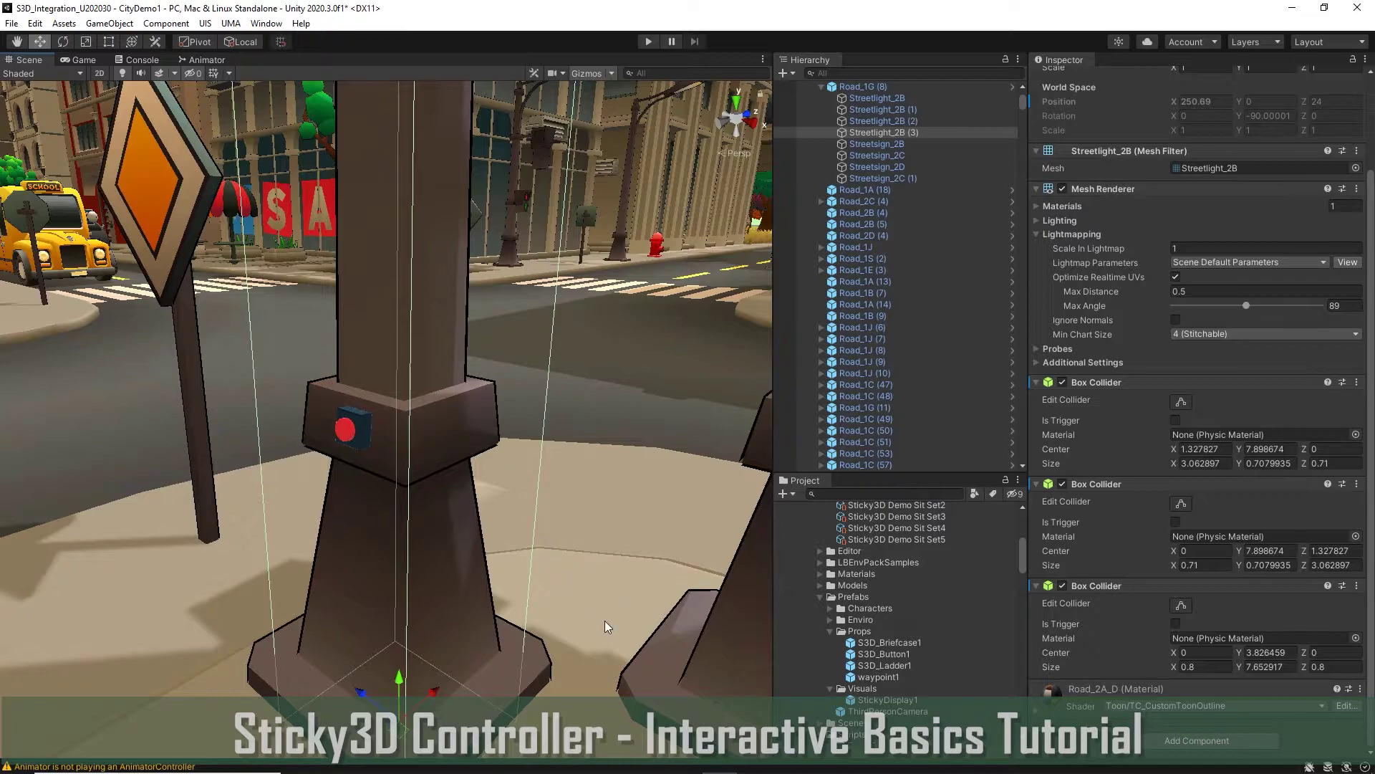
Step: Set the X size of the streetlight's third box collider to 0.6 and collapse the Roads group in the hierarchy
left_click(1191, 667)
type("0.6")
left_click_drag(1023, 104, 1025, 92)
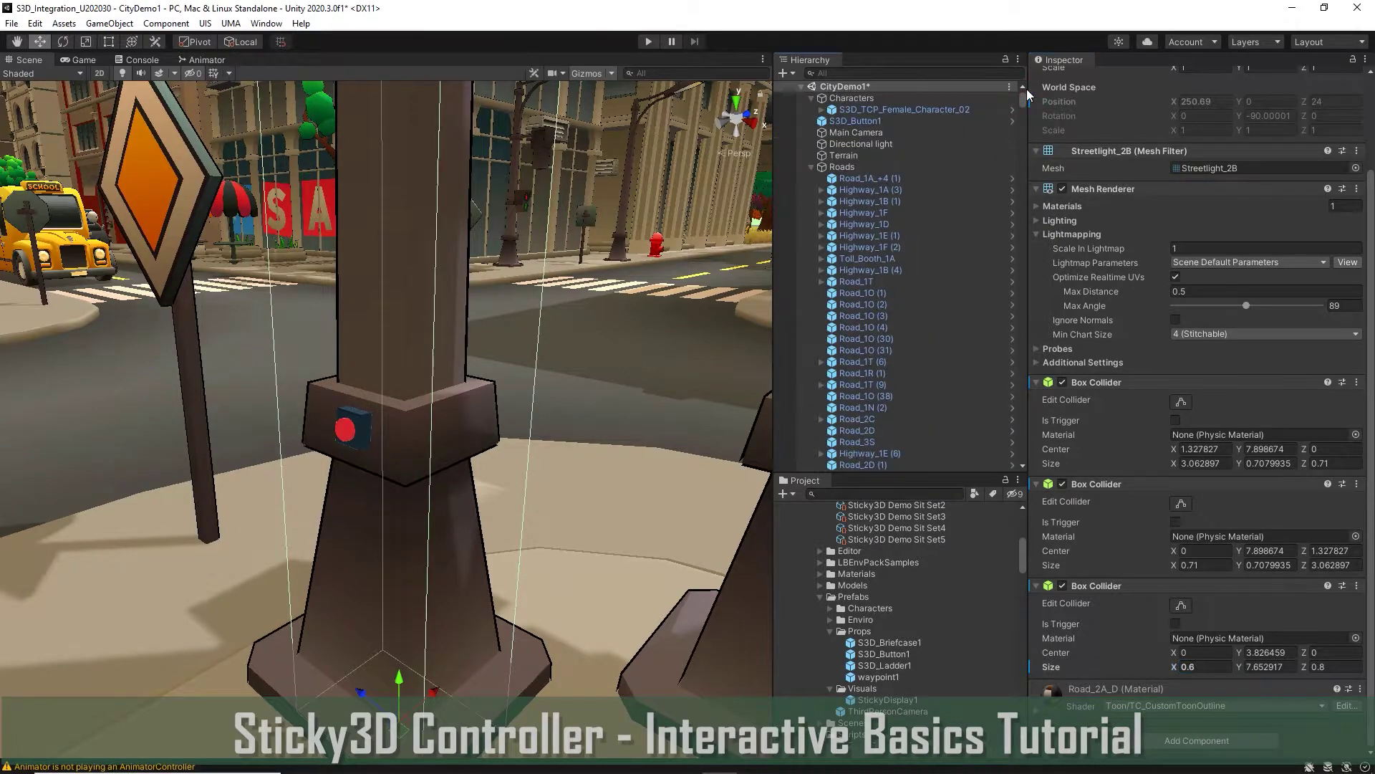
left_click(812, 167)
Step: Select and frame S3D_TCP_Female_Character_02, and enable Hand IK in its Sticky Control Module animation settings
left_click(872, 111)
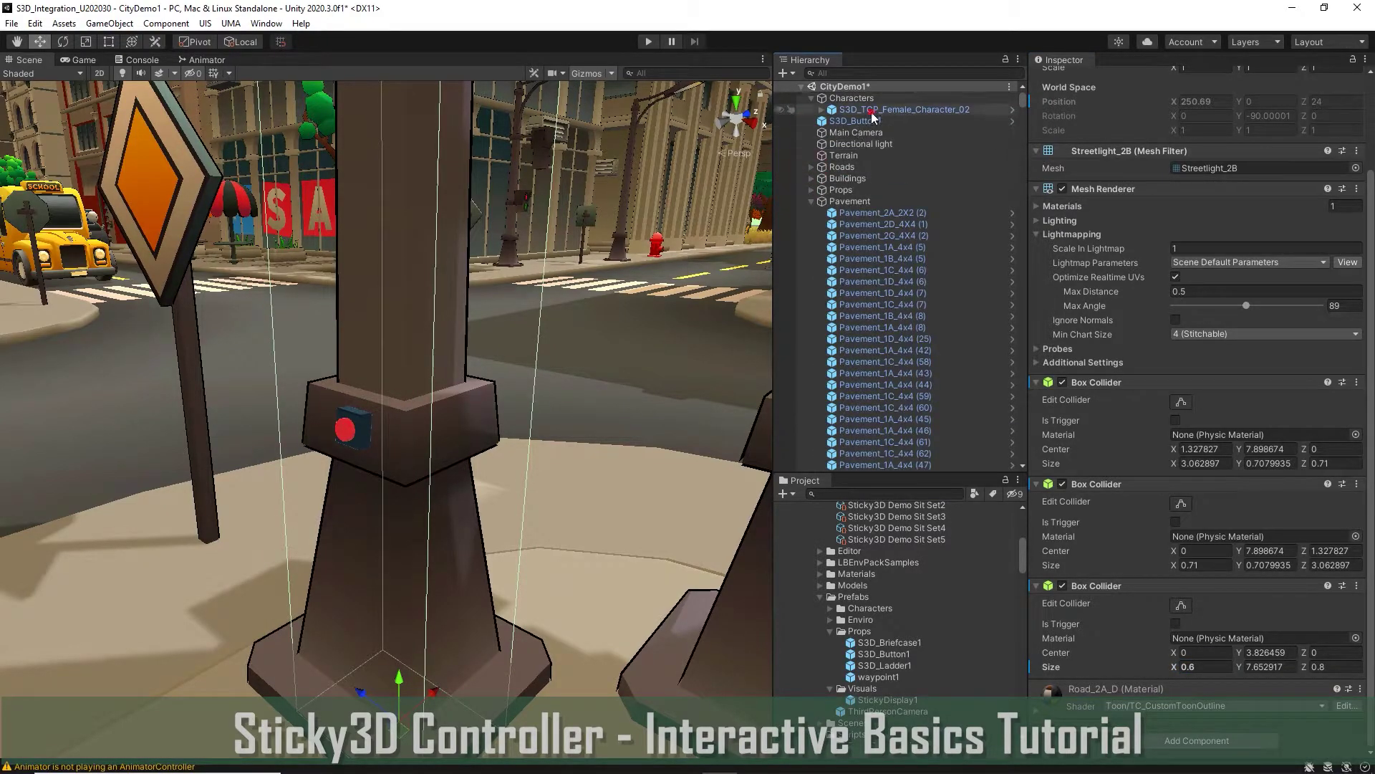
double_click(871, 111)
right_click_drag(723, 236, 626, 258)
middle_click_drag(625, 258, 371, 650)
scroll(371, 649, "down", 10)
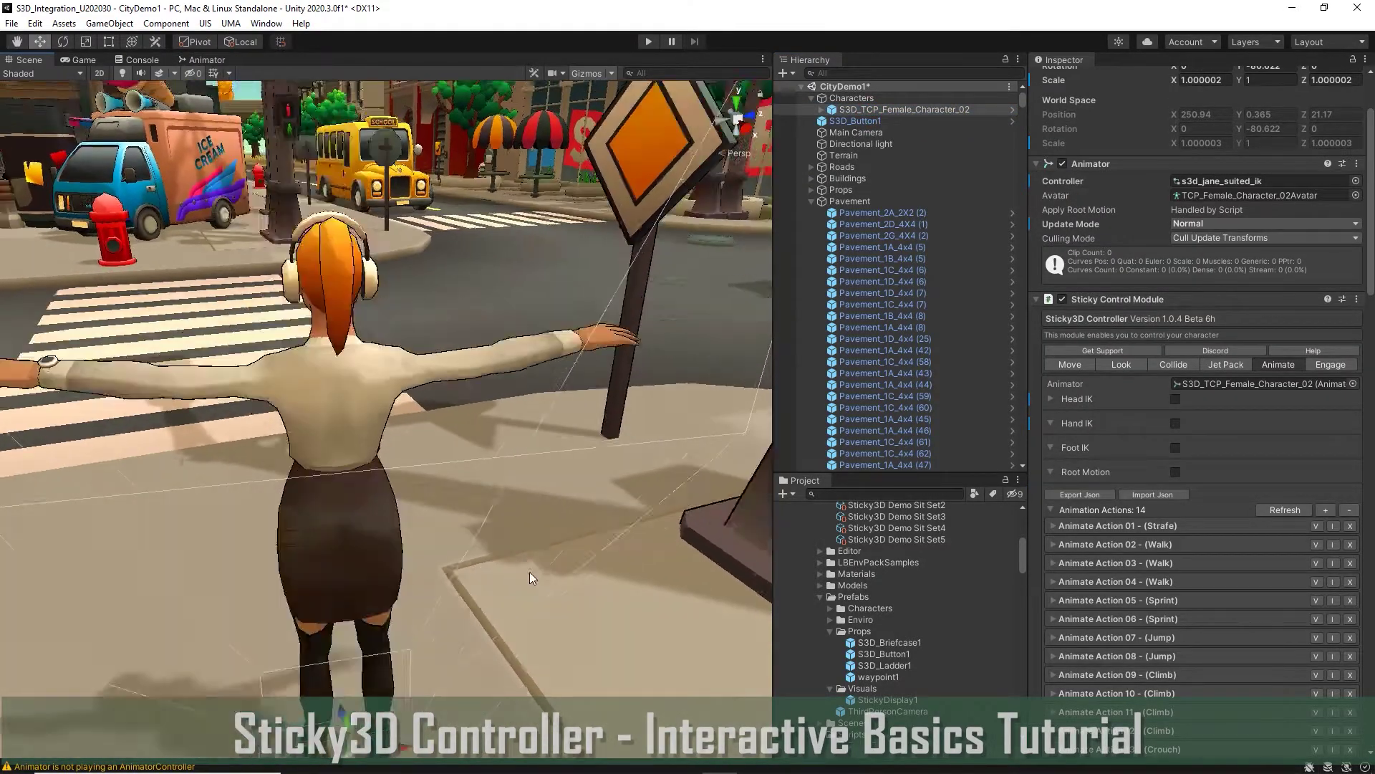
middle_click_drag(587, 490, 641, 464)
mouse_move(547, 504)
right_mouse_down()
mouse_move(609, 484)
mouse_move(568, 500)
mouse_move(542, 534)
mouse_move(572, 507)
right_mouse_up()
key("s")
middle_click_drag(562, 513, 433, 573)
right_click_drag(583, 463, 486, 488)
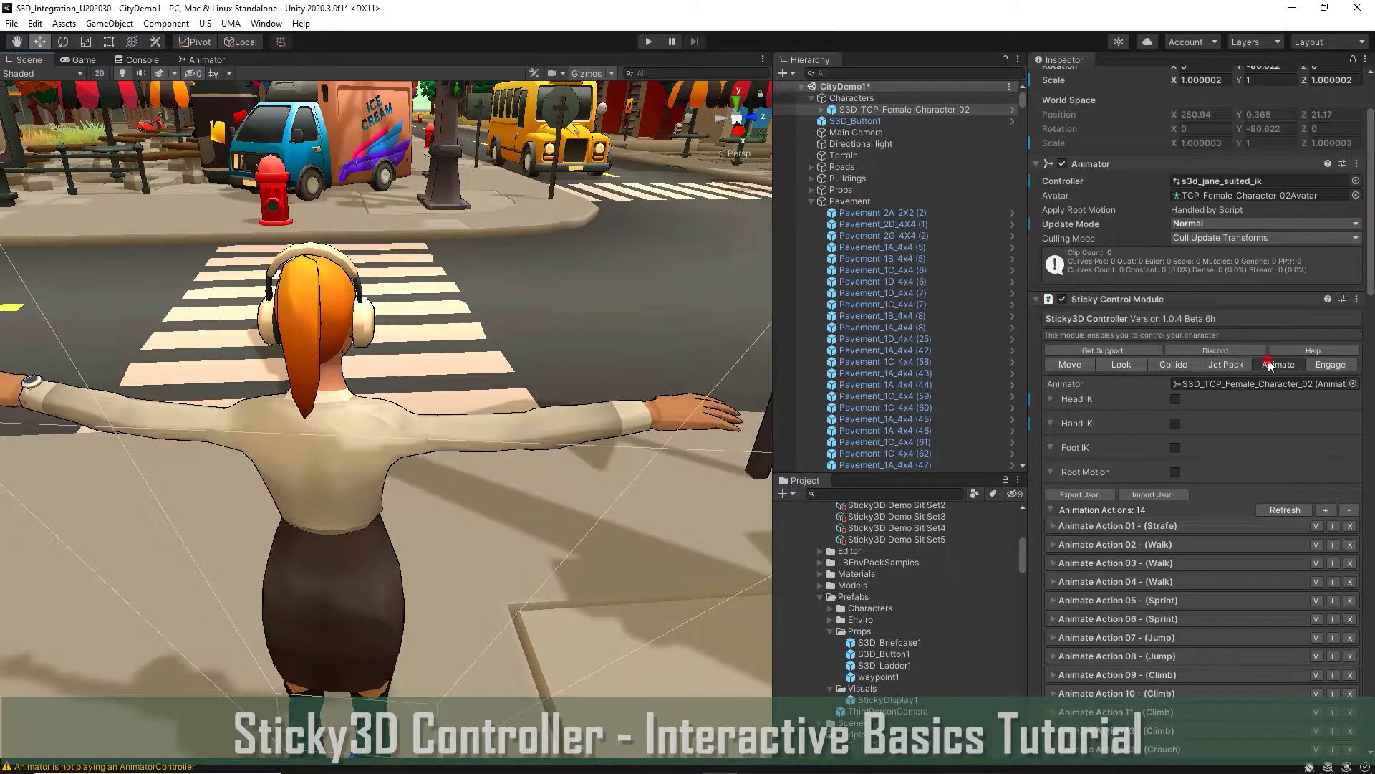
left_click(1176, 424)
Step: Move the character's right palm gizmo from the wrist into the palm, to an offset of about X 0.033, Y 0.043
middle_click_drag(596, 475, 552, 490)
right_click_drag(680, 469, 563, 523)
middle_click_drag(563, 523, 537, 505)
scroll(575, 515, "up", 4)
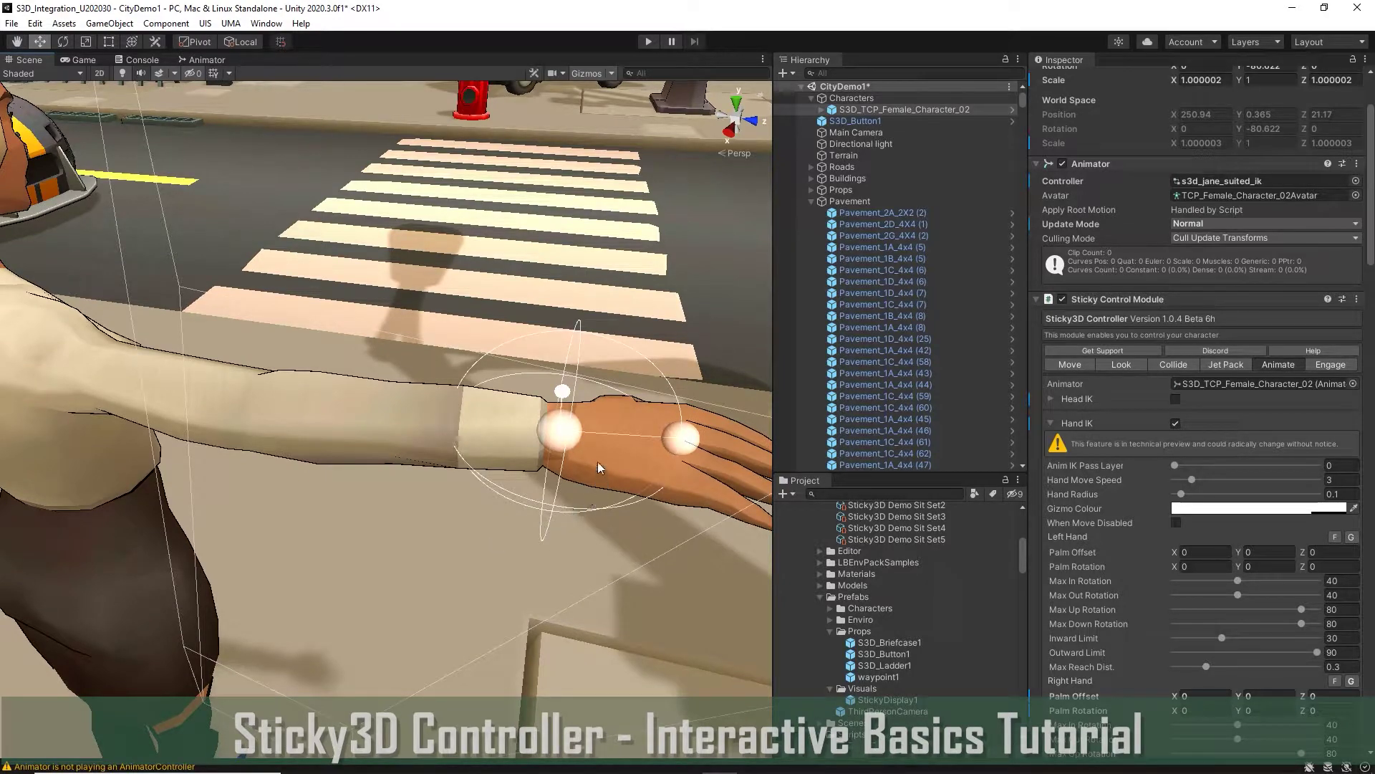
left_click(563, 435)
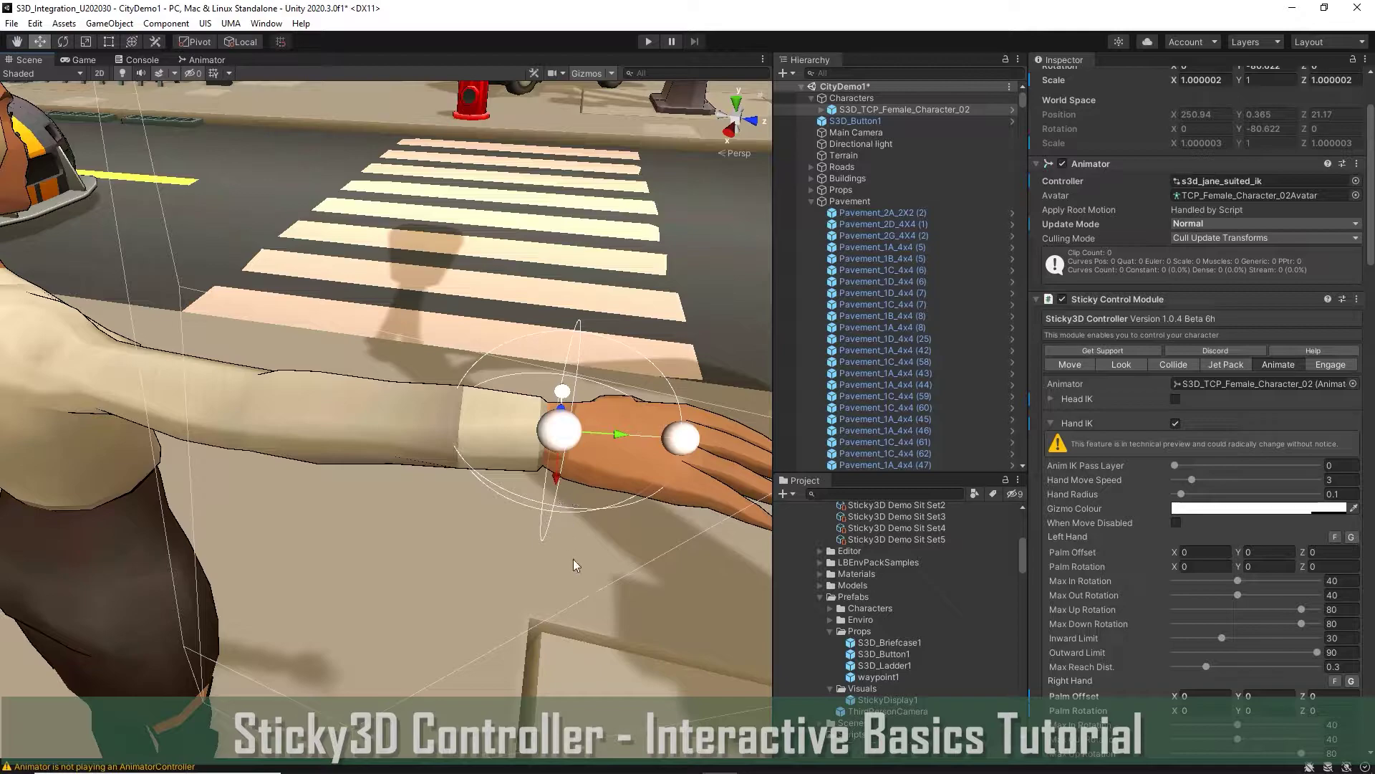
left_click_drag(569, 556, 539, 532, "alt")
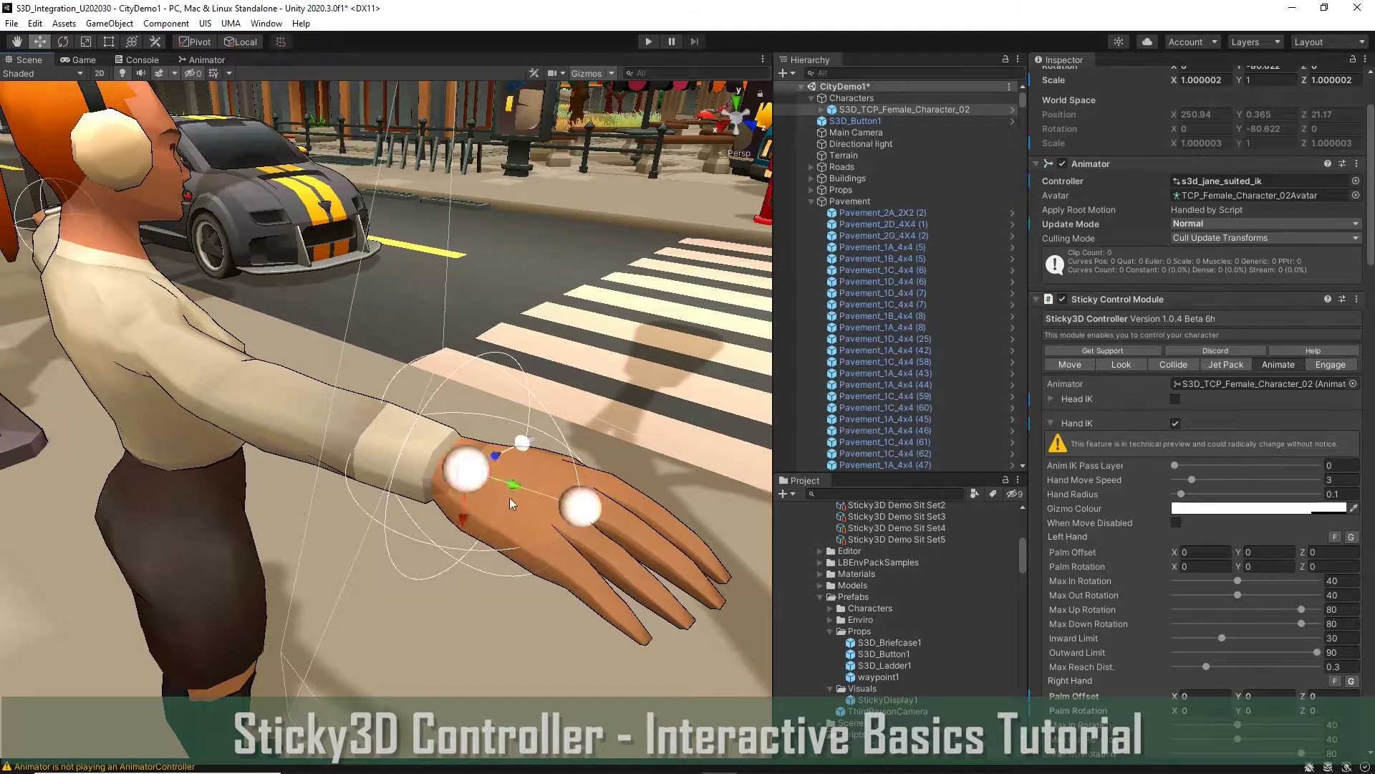
left_click_drag(513, 488, 564, 501)
middle_click_drag(564, 501, 547, 247)
left_click_drag(501, 297, 503, 339)
middle_click_drag(594, 341, 591, 351)
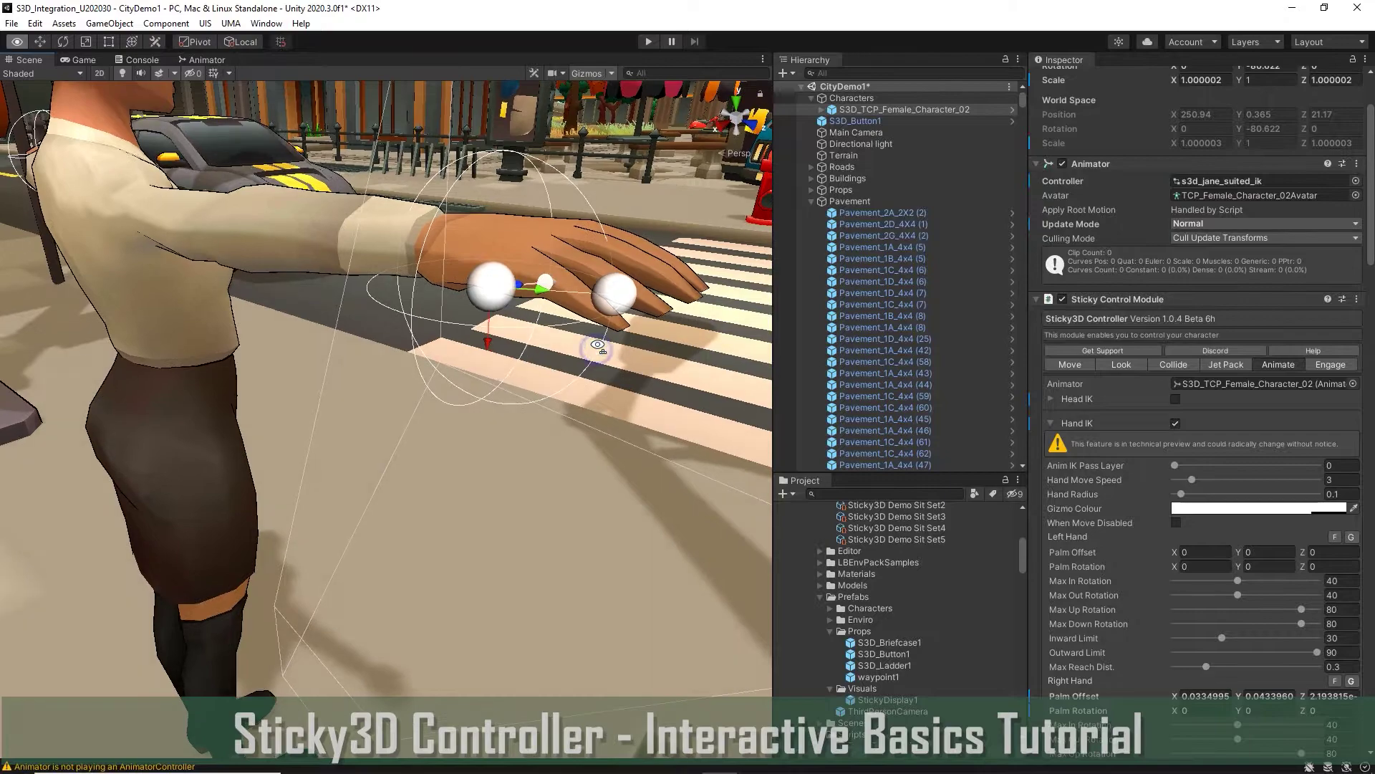
Step: Set the right hand's palm offset to X 0.02 and Y 0.06
left_click(1210, 695)
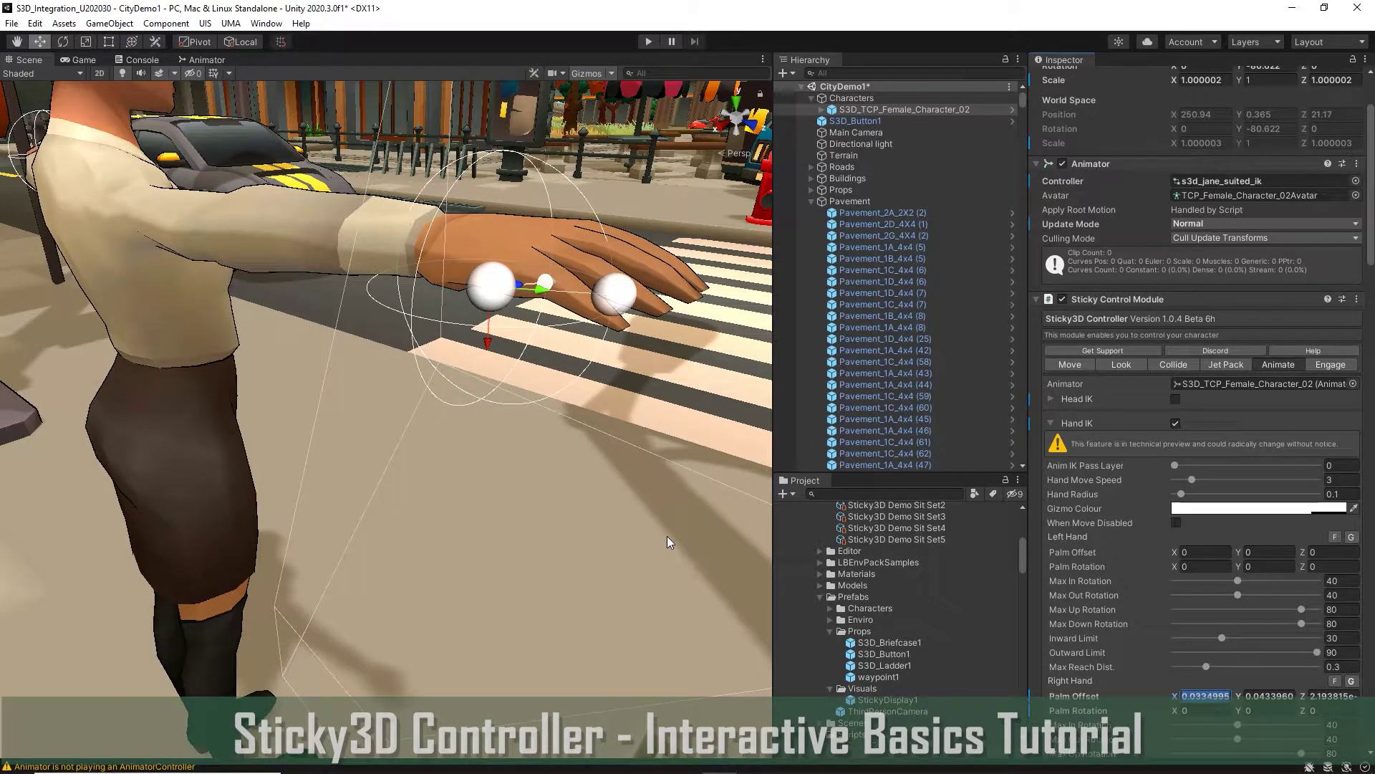
type(".02")
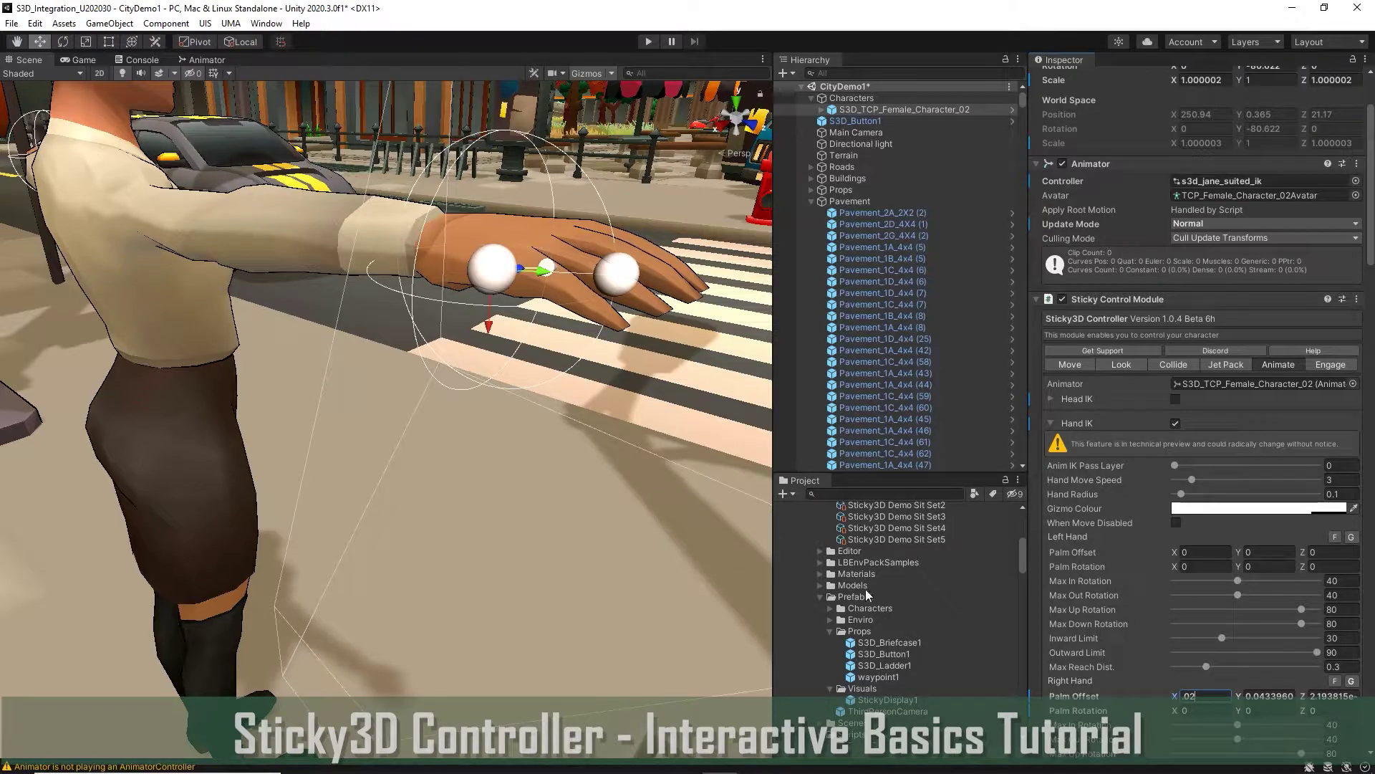
left_click(1277, 696)
key("BackSpace")
type(".06")
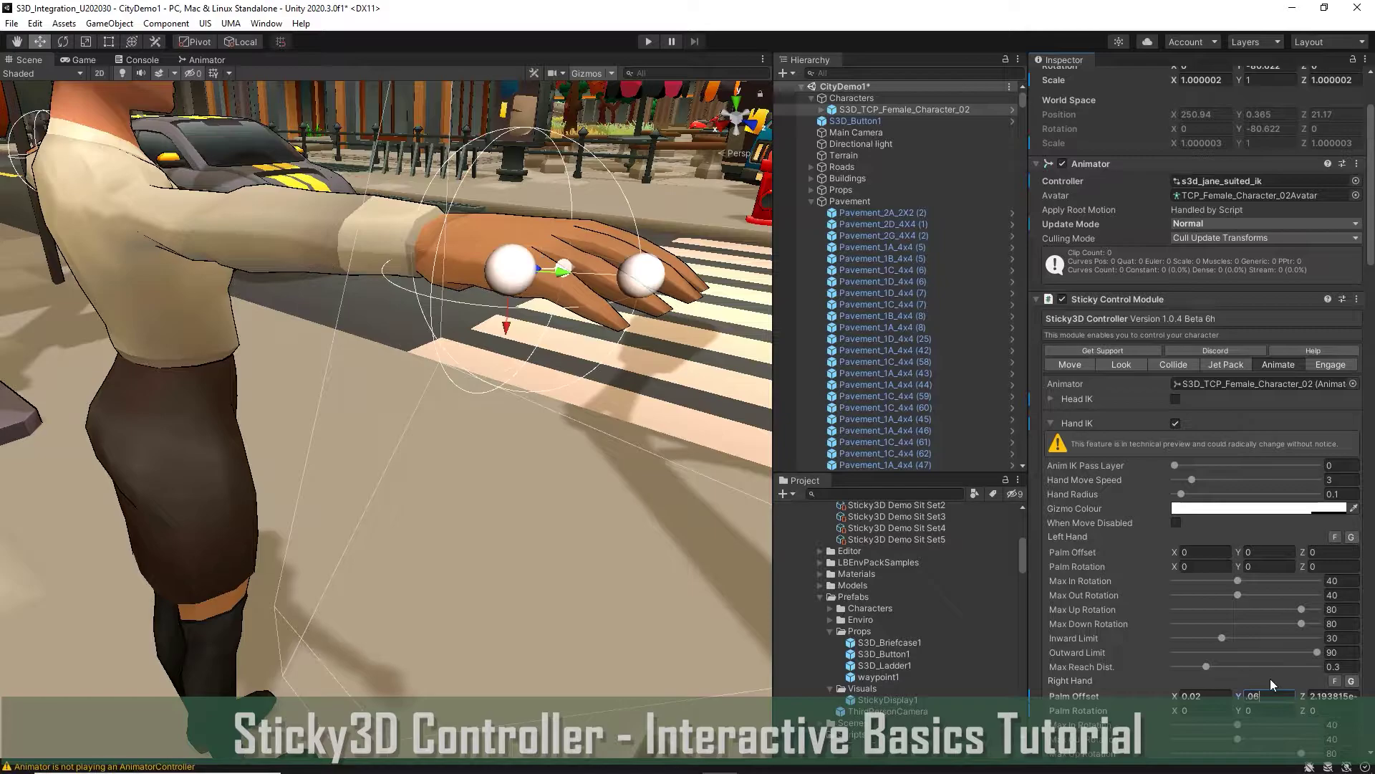
Step: Switch to the Rotate tool and rotate the right palm gizmo to about X 86.9, Y 180, Z 180
left_click_drag(608, 553, 435, 540, "alt")
right_click_drag(436, 540, 474, 496)
left_click_drag(474, 496, 492, 454)
middle_click_drag(492, 454, 526, 488)
right_click_drag(526, 485, 504, 498)
middle_click_drag(504, 499, 477, 508)
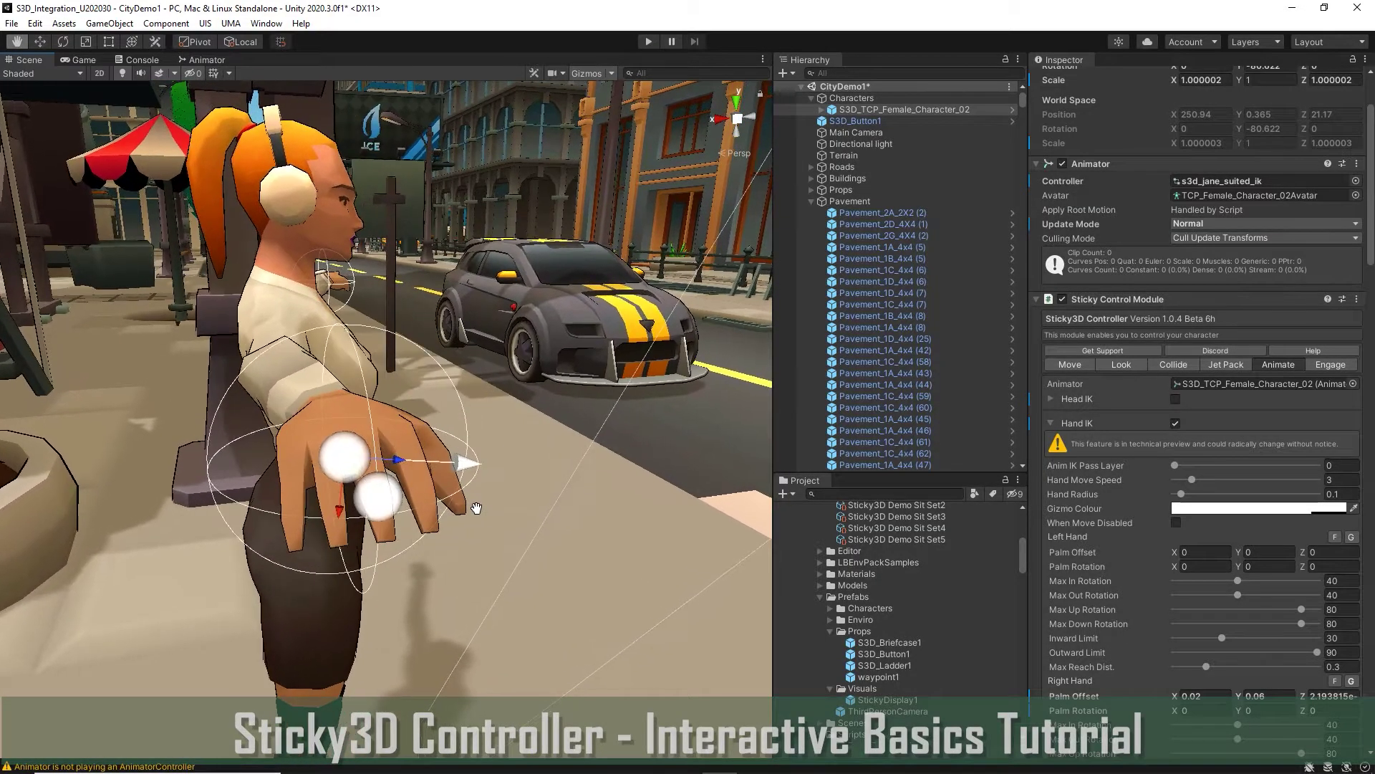
left_click_drag(462, 533, 358, 537, "alt")
middle_click_drag(402, 378, 317, 525)
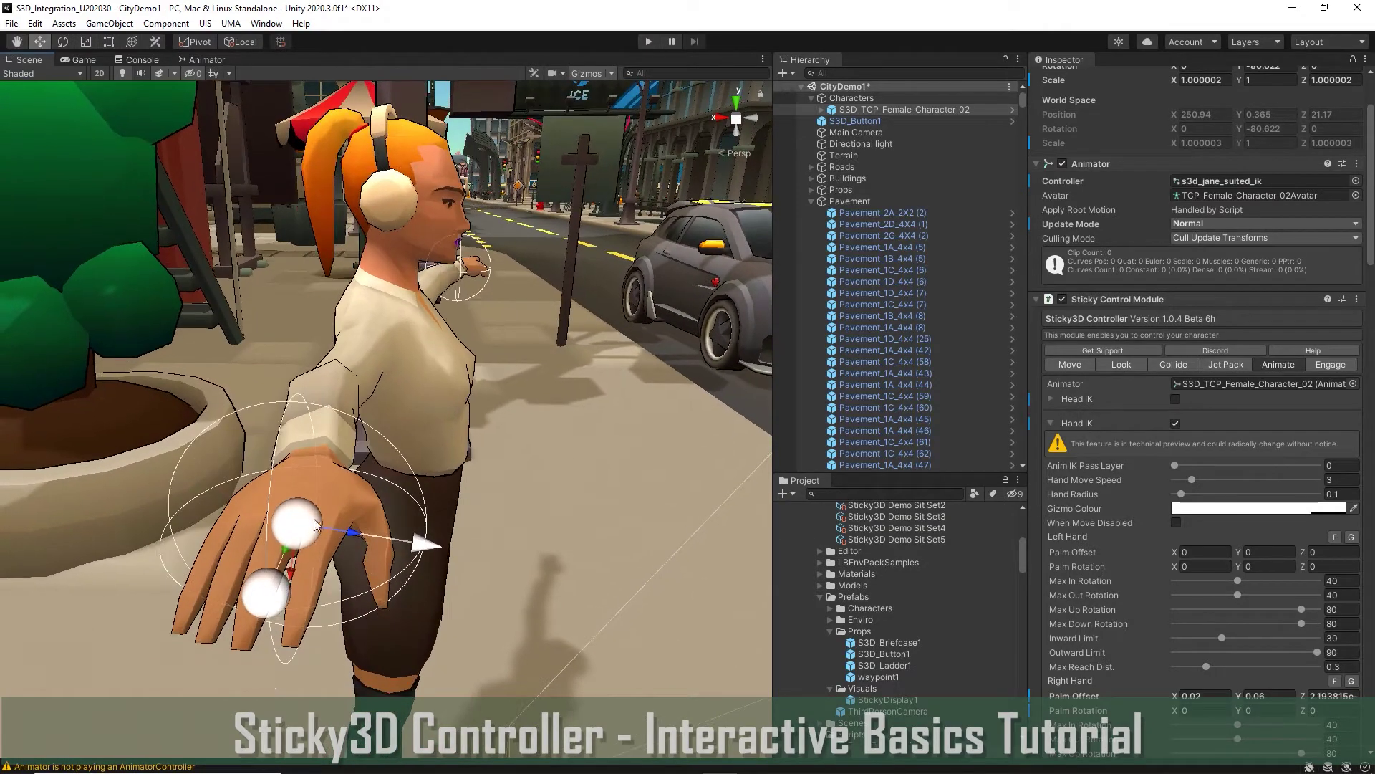
left_click(65, 47)
left_click_drag(328, 558, 389, 525)
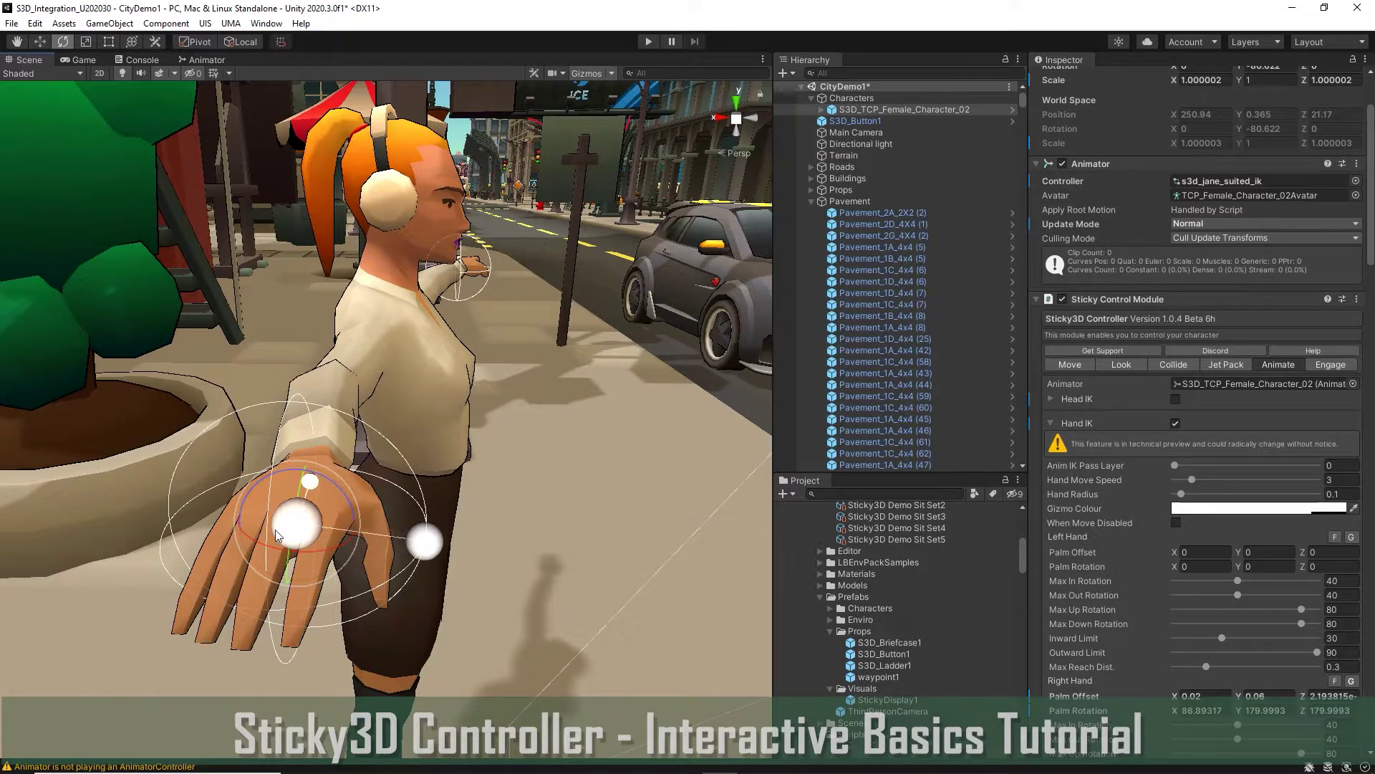
Step: Rotate the right palm gizmo further to about X 3.3, Y 90.2, Z 93.1 so its direction arrow points down out of the palm
middle_click_drag(303, 505, 312, 487)
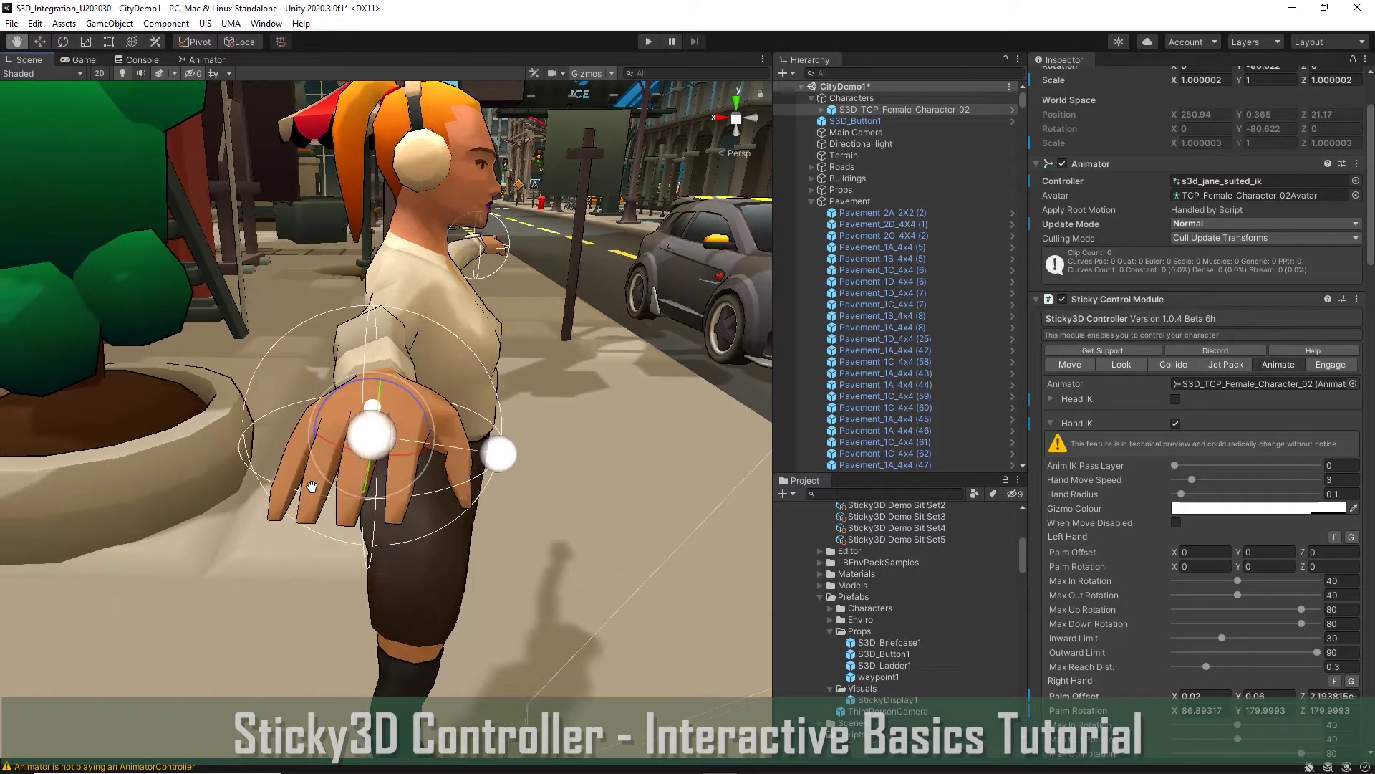
left_click_drag(371, 407, 385, 432)
middle_click_drag(385, 432, 381, 456)
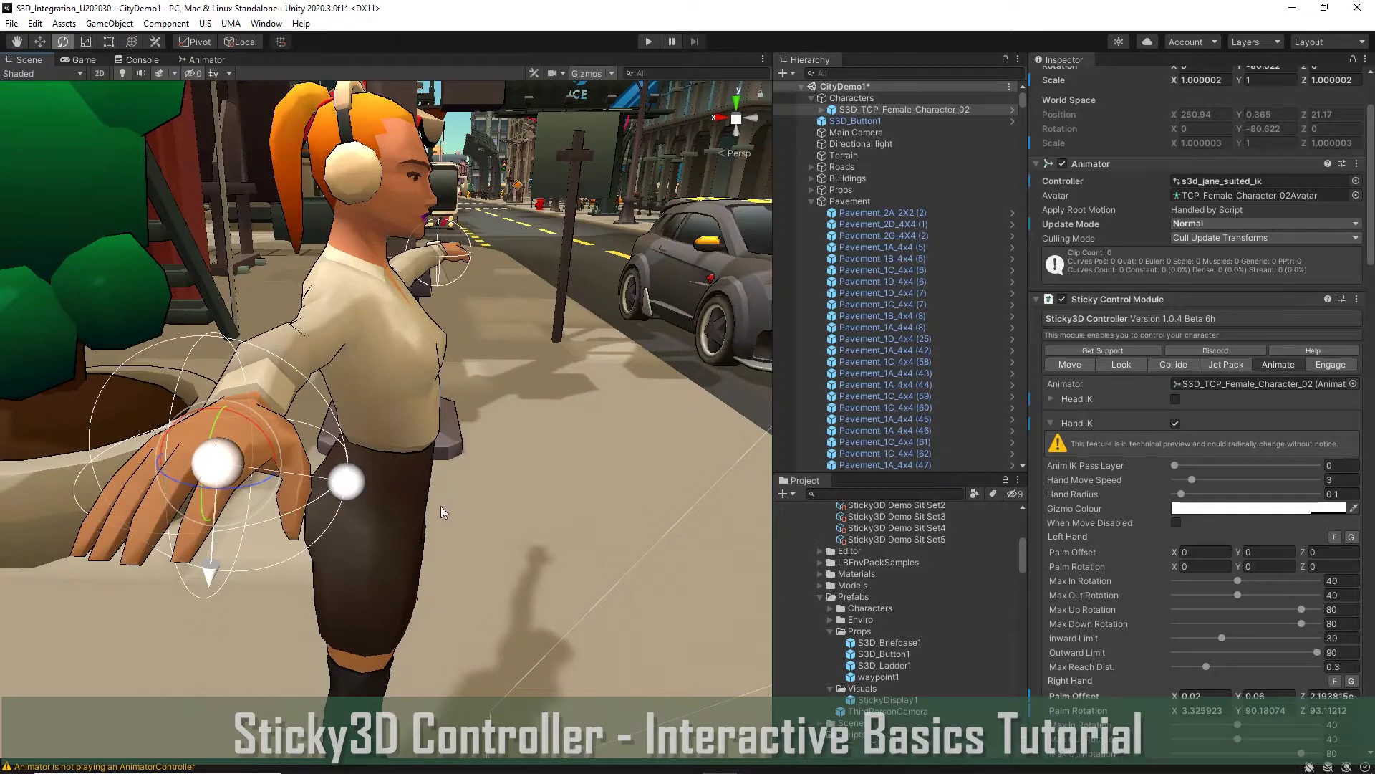
left_click_drag(424, 505, 456, 505, "alt")
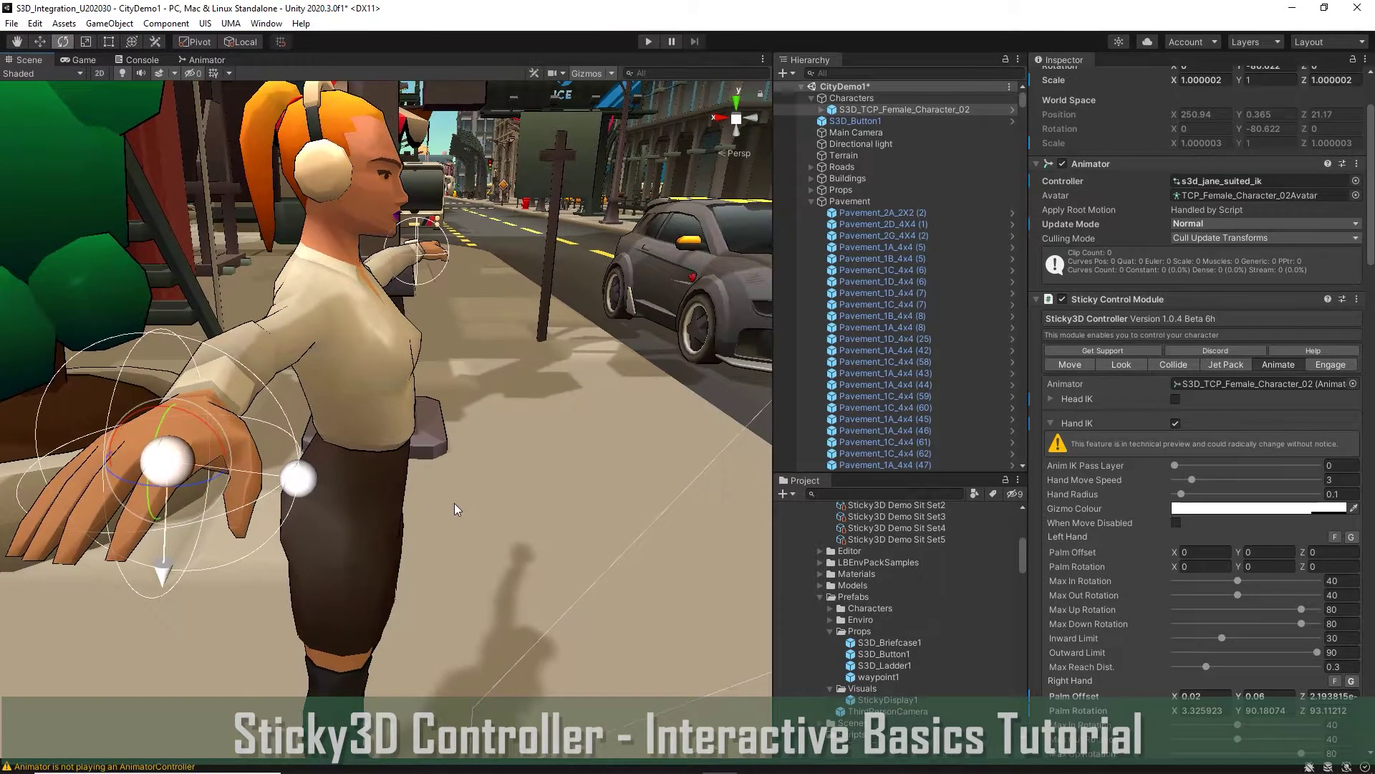
scroll(453, 503, "down", 3)
mouse_move(448, 504)
middle_mouse_down()
mouse_move(461, 441)
mouse_move(461, 501)
middle_mouse_up()
left_click_drag(460, 500, 460, 480, "alt")
middle_click_drag(460, 480, 439, 478)
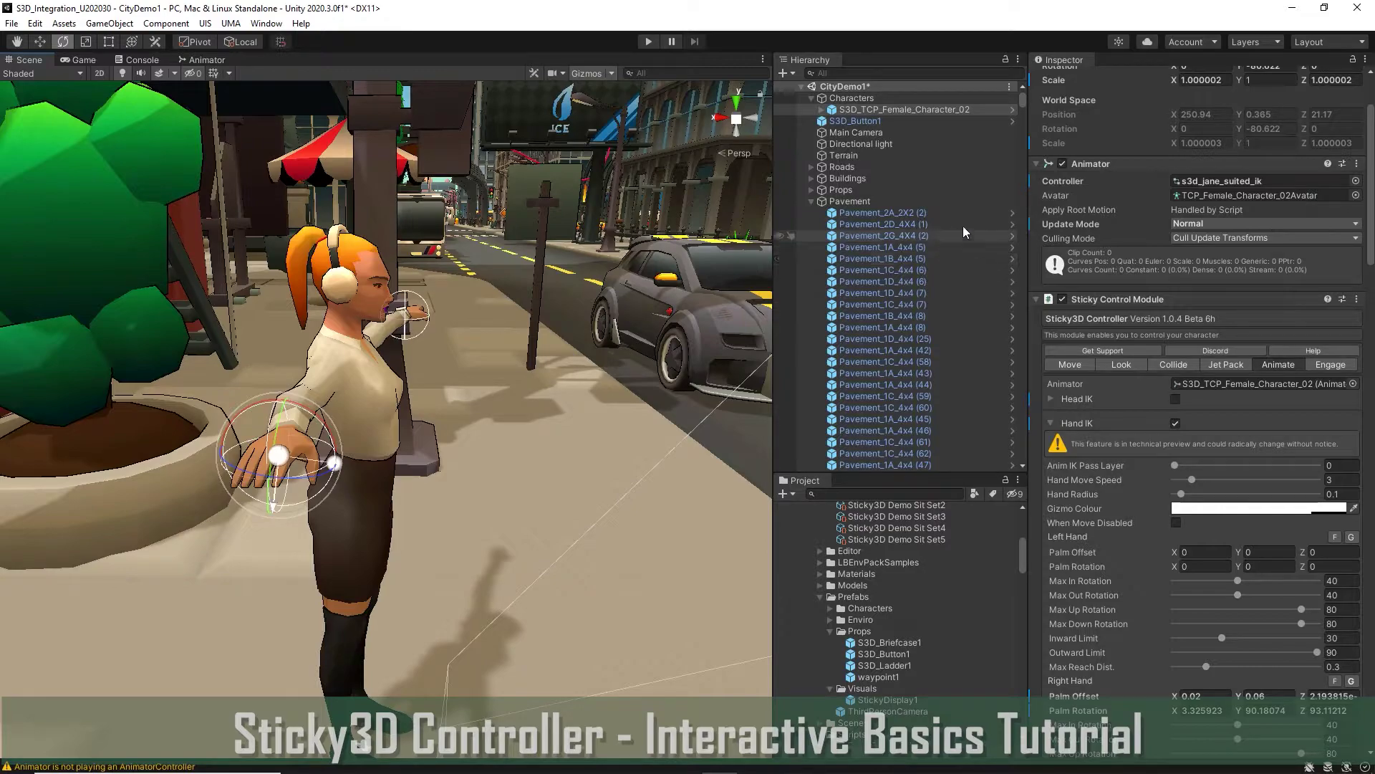
Step: Add the StickyDisplay1 prefab to the scene root and set its active display reticle to S3DUIAim2
left_click(812, 202)
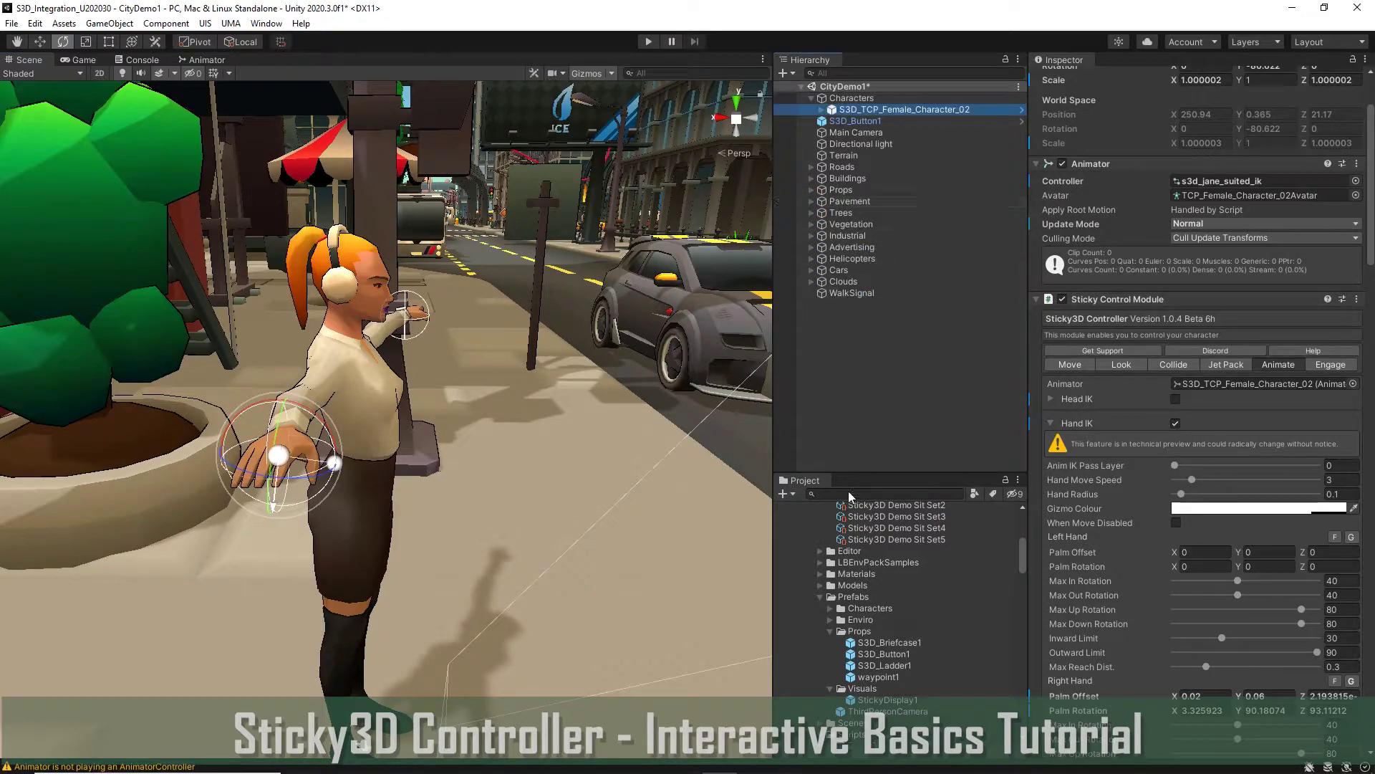
left_click_drag(901, 693, 844, 385)
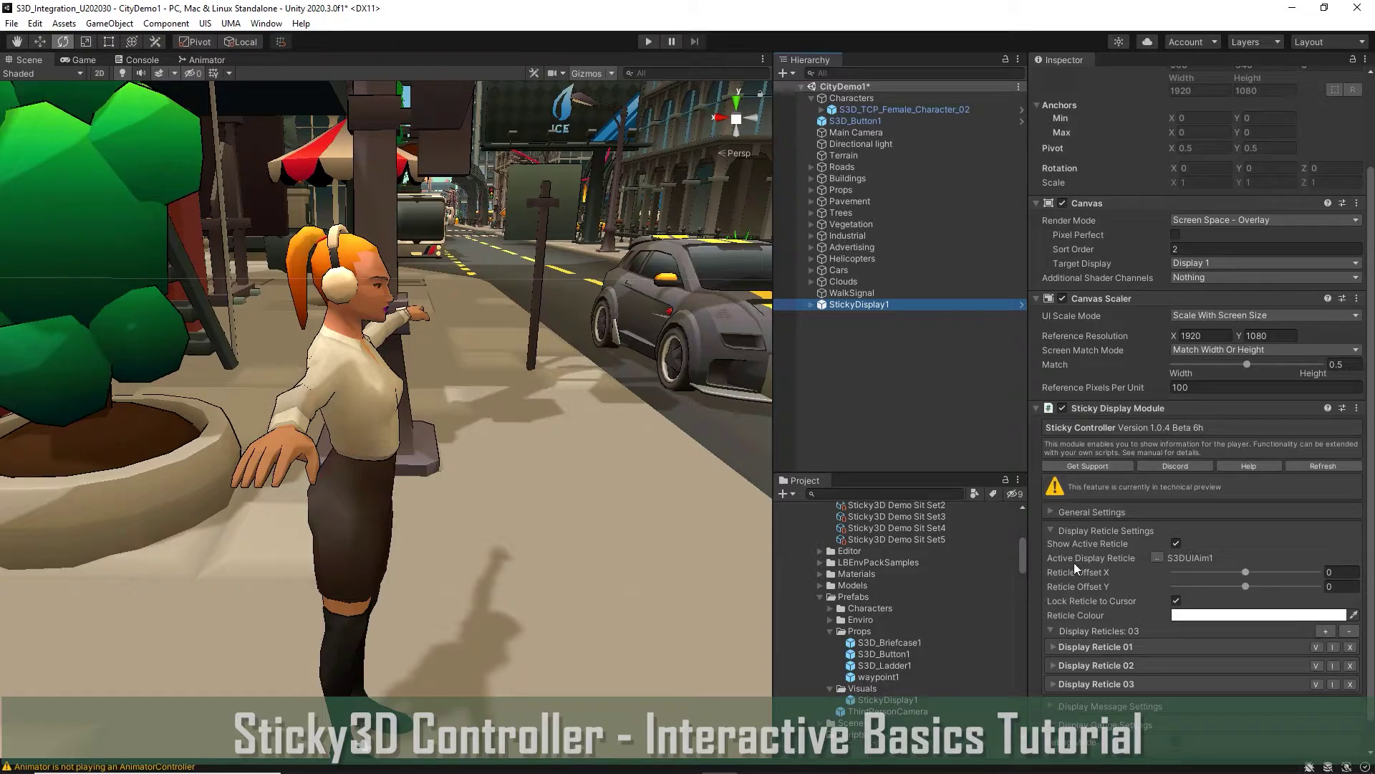
mouse_move(1074, 564)
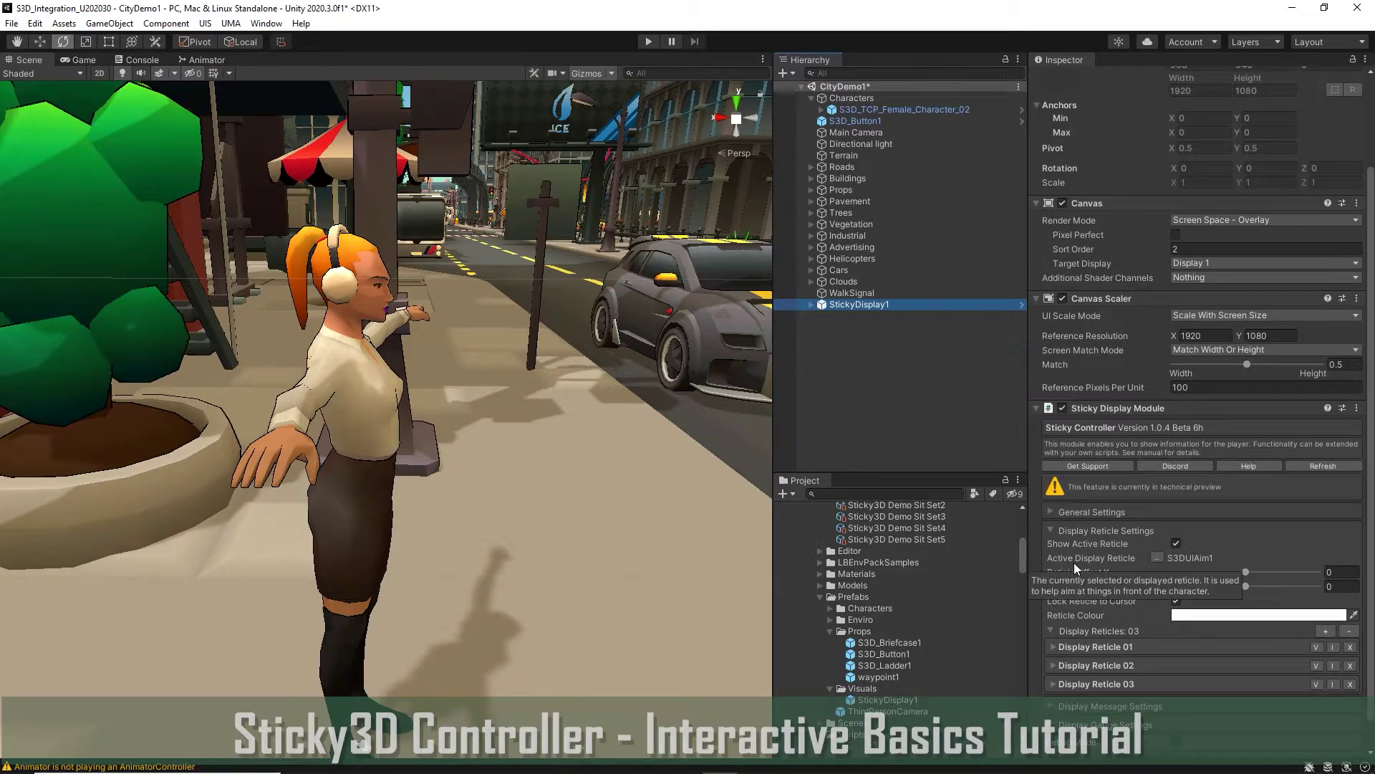
left_click(1154, 556)
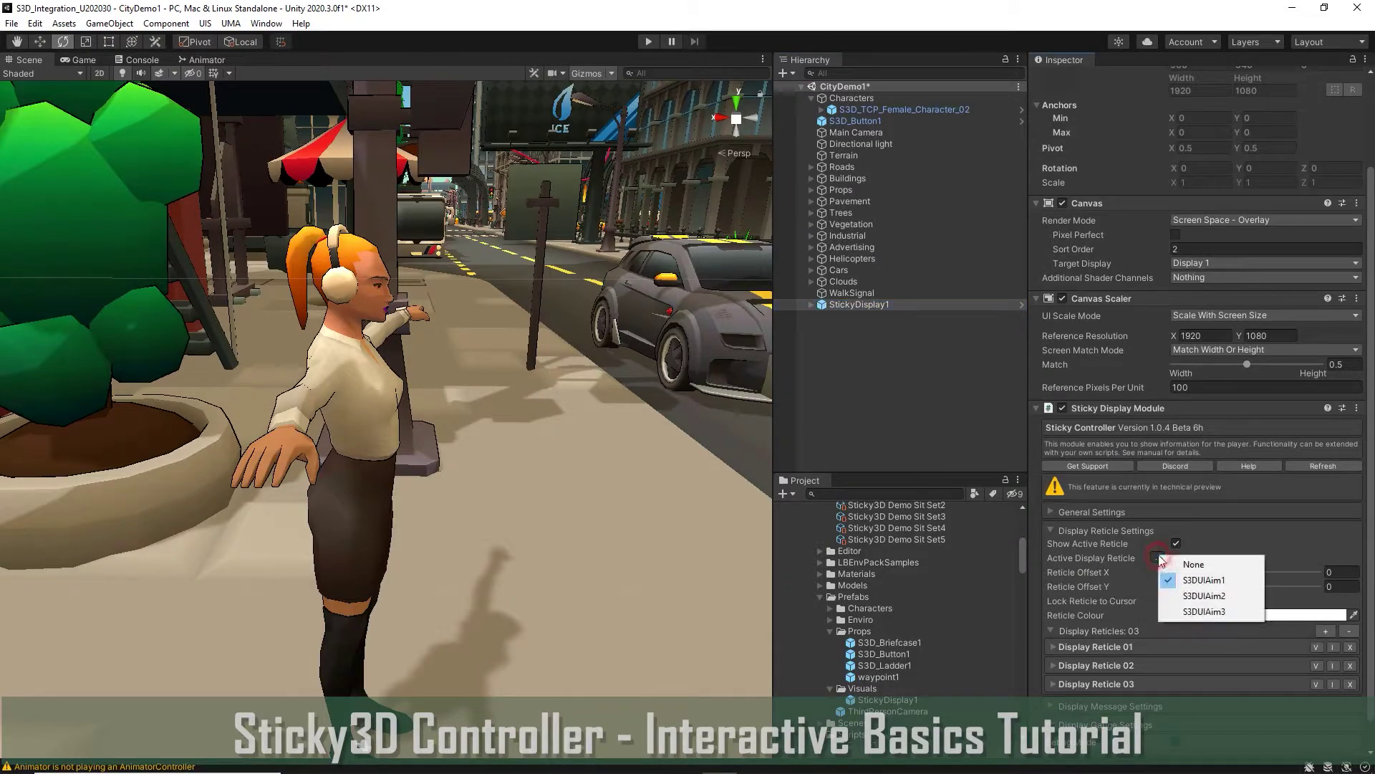
left_click(1204, 596)
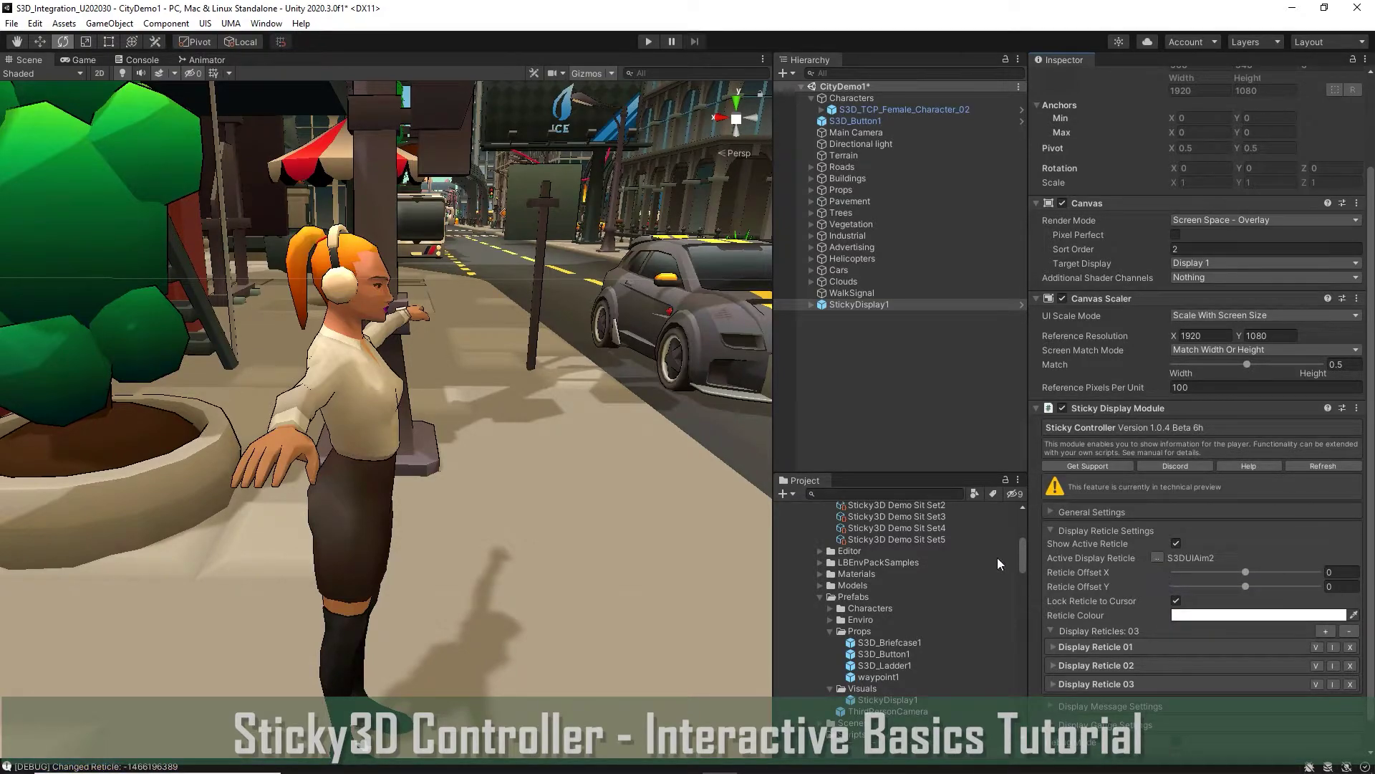
Step: Create an empty game object named SampleInteractive at the scene root
right_click(827, 384)
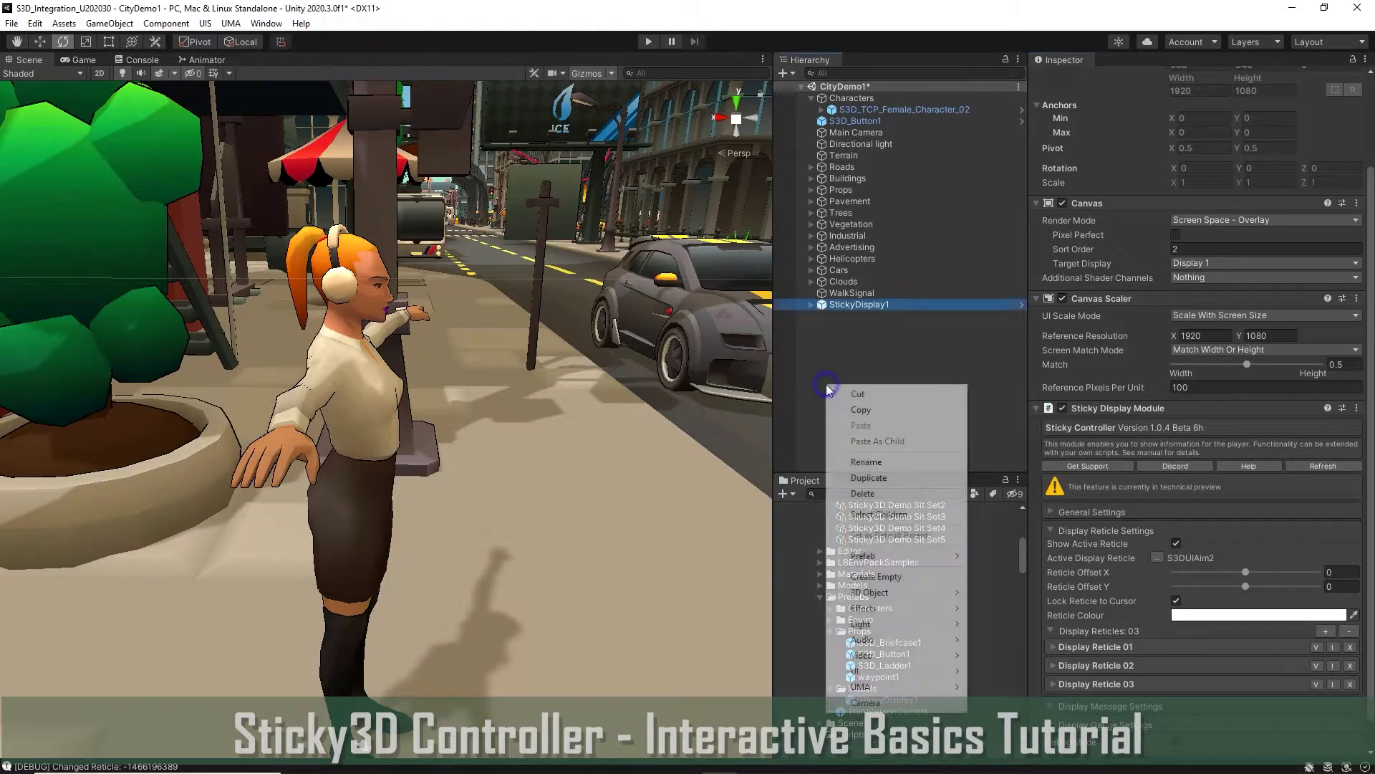
left_click(888, 579)
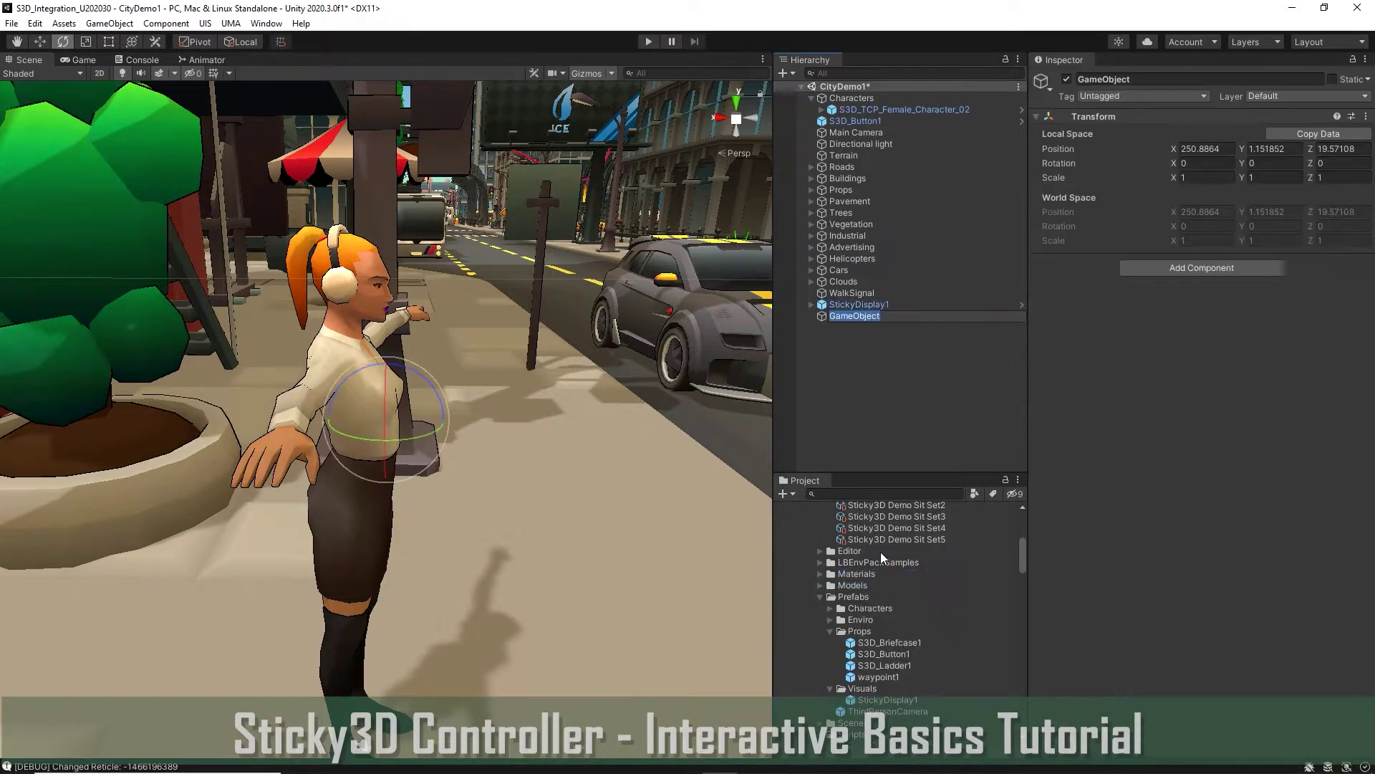
type("Ssamp")
key("BackSpace")
key("BackSpace")
type("ample")
key("Return")
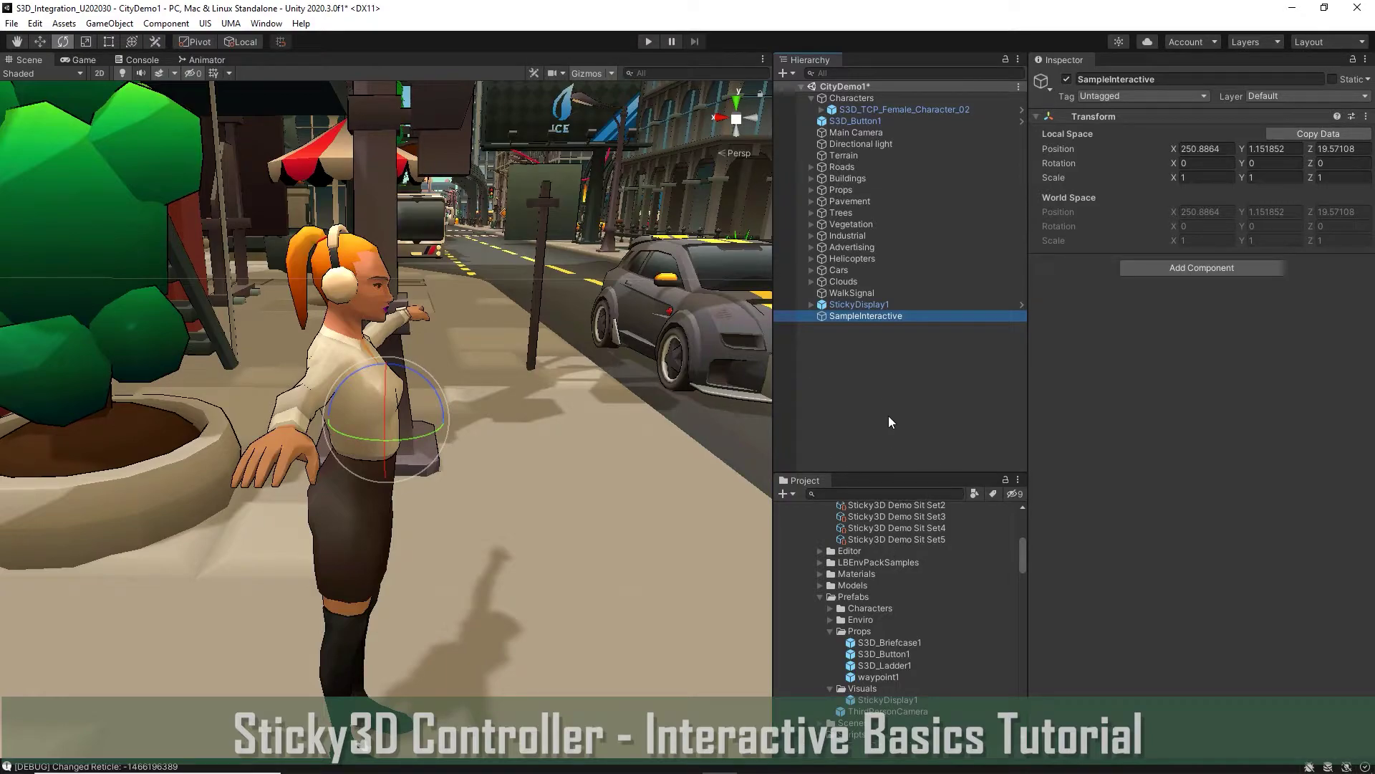
Step: Add the Sticky3D sample component Hand Interact to SampleInteractive
left_click(159, 26)
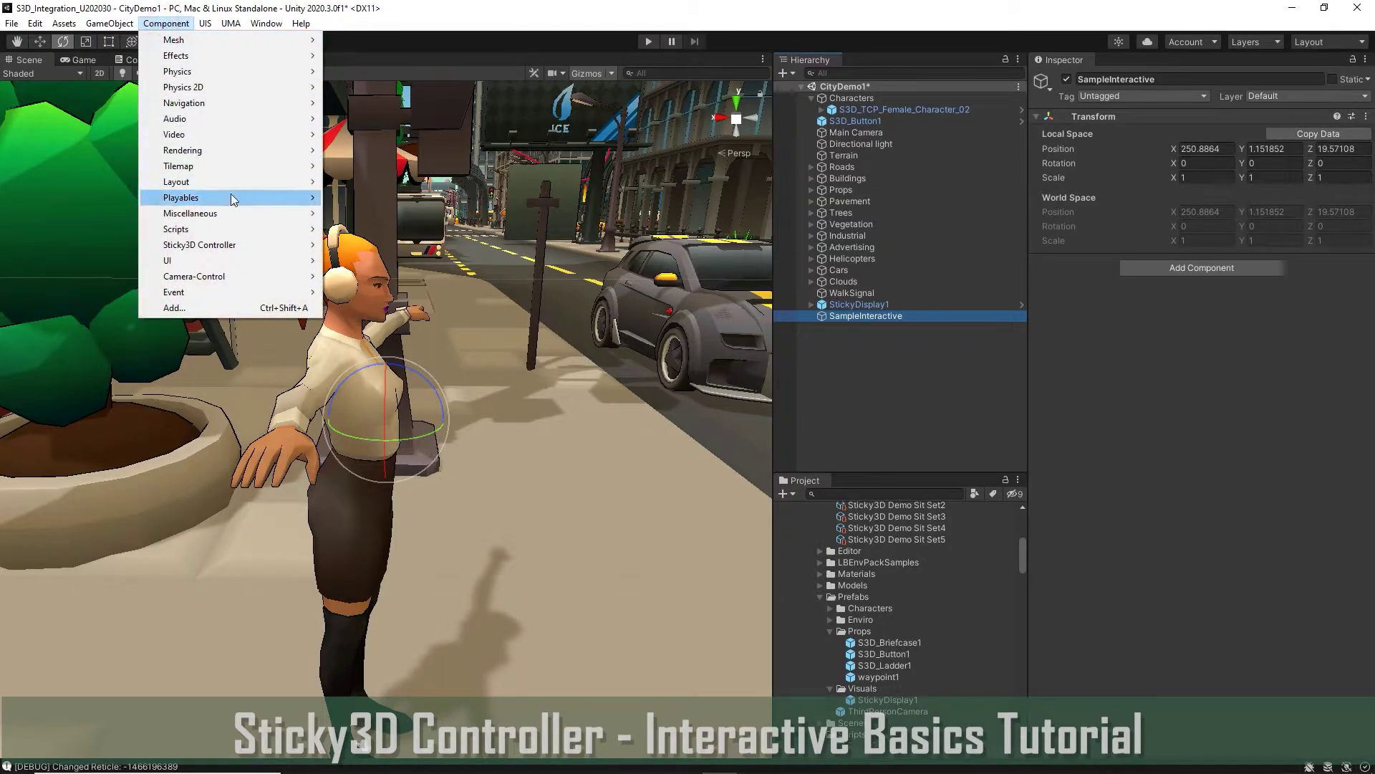
mouse_move(234, 246)
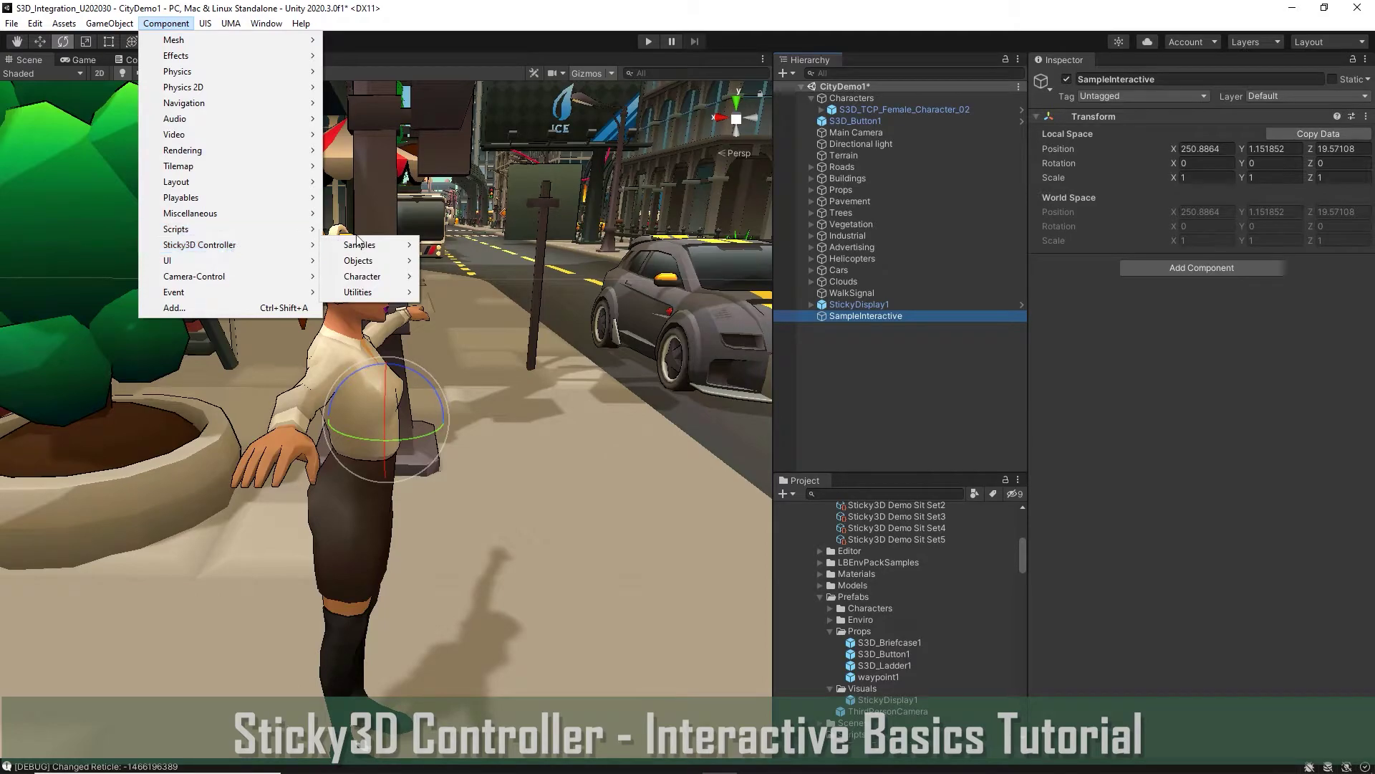
mouse_move(307, 249)
mouse_move(362, 246)
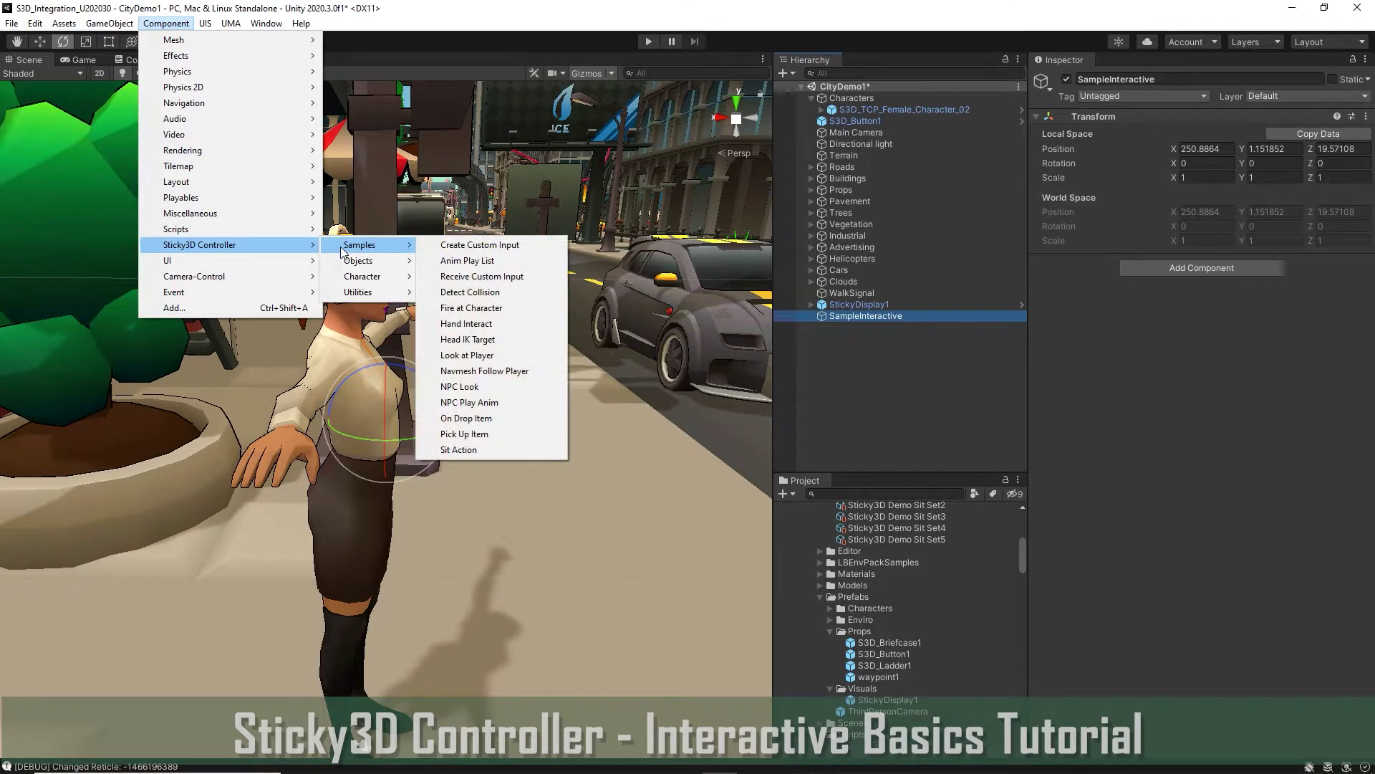
left_click(478, 324)
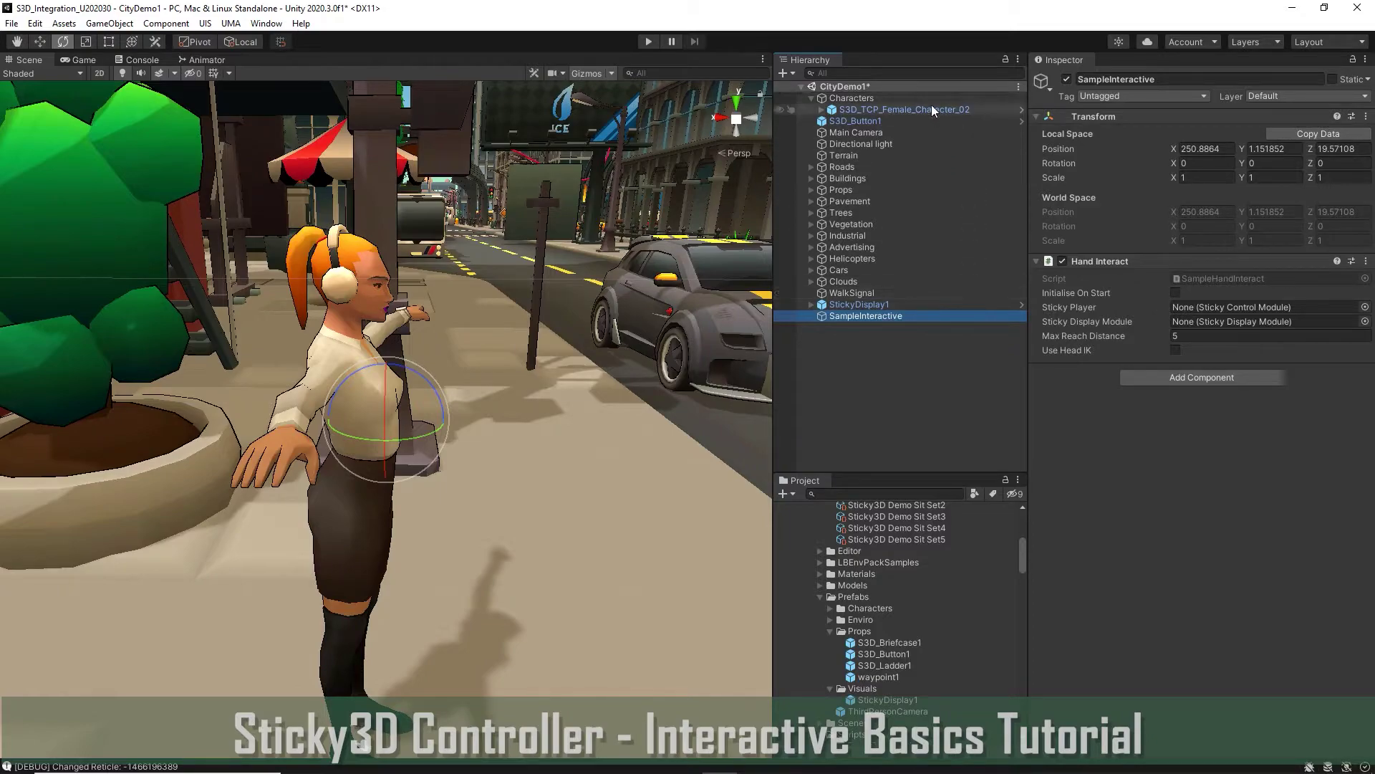
Step: Assign S3D_TCP_Female_Character_02 as Hand Interact's Sticky Player and StickyDisplay1 as its display module, and enable Use Head IK
left_click_drag(924, 110, 945, 115)
left_click_drag(1241, 287, 1240, 305)
left_click(869, 308)
left_click_drag(869, 310, 1208, 324)
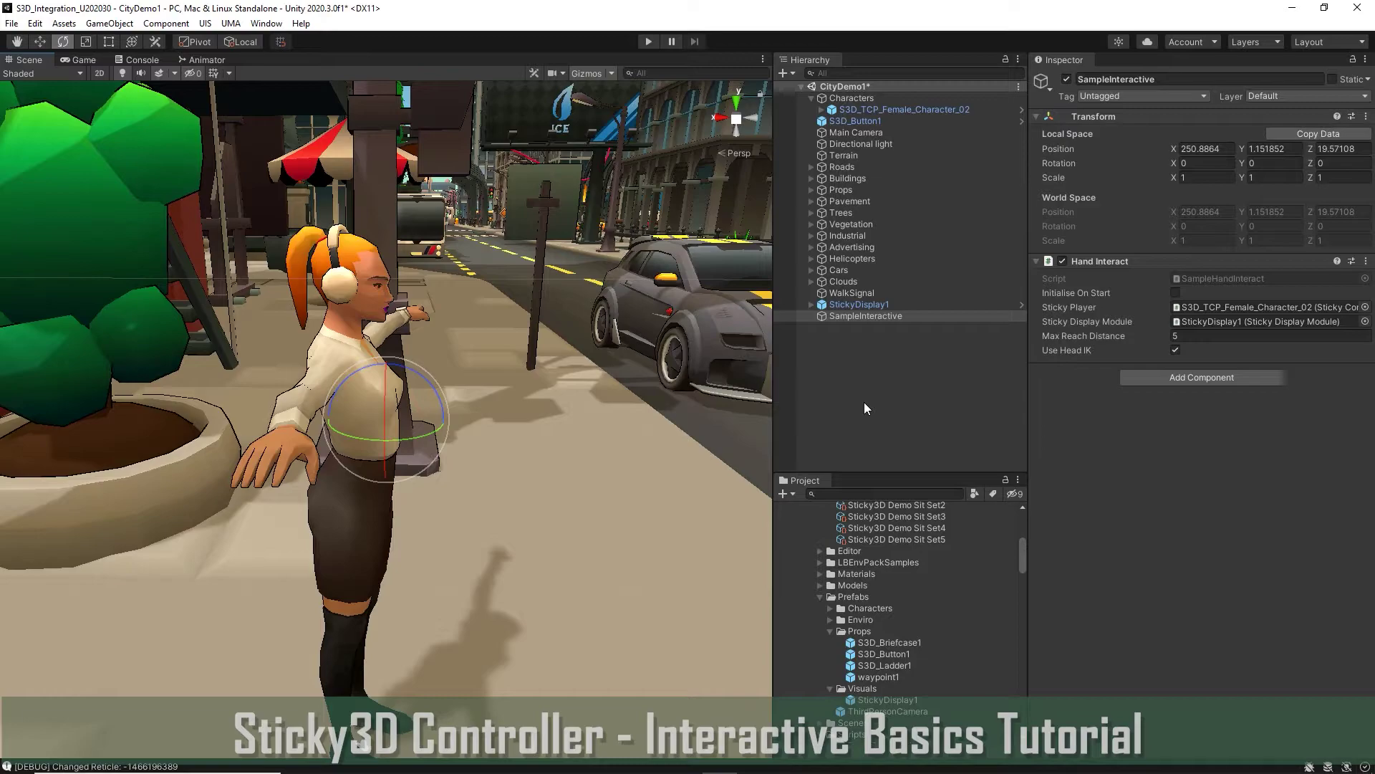
Step: Add a custom input to the female character's Sticky Input Module and make it a button
left_click(902, 112)
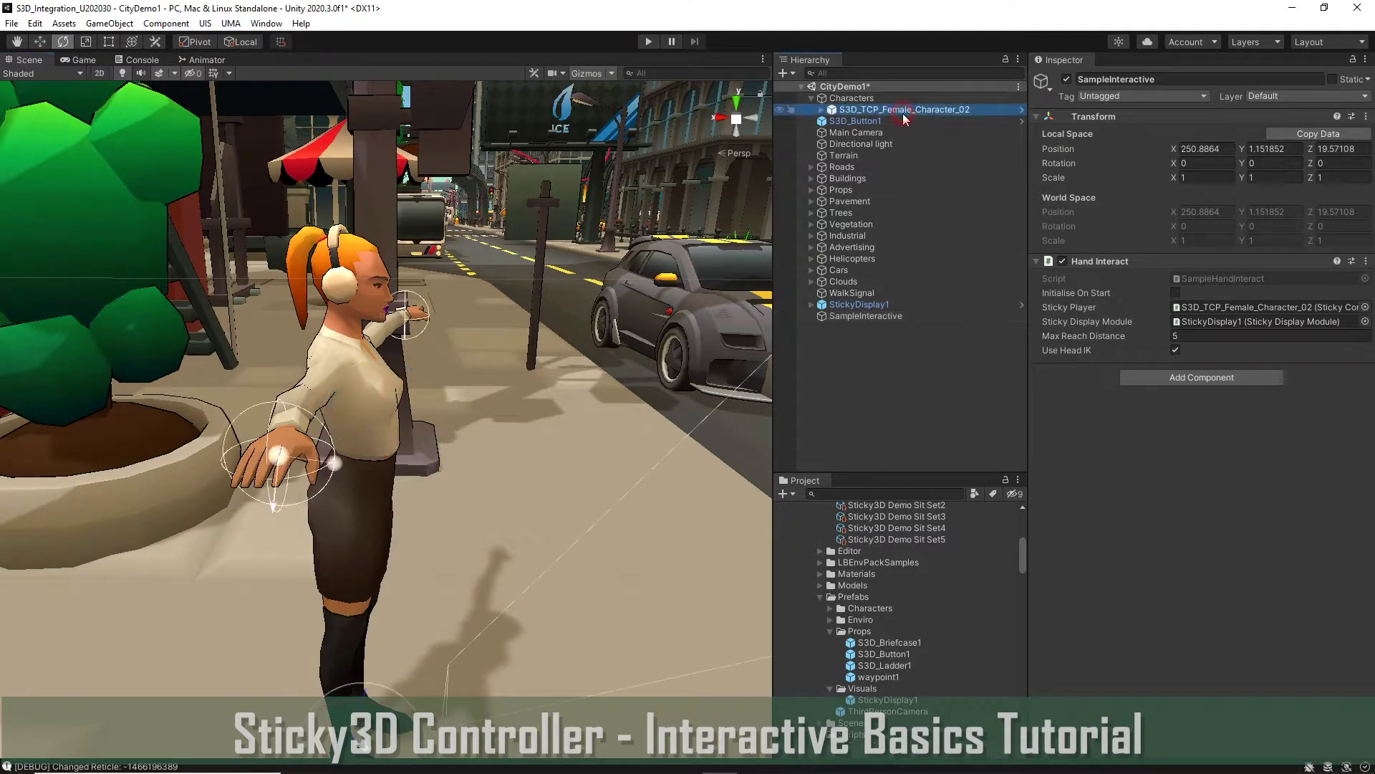
scroll(1190, 513, "down", 15)
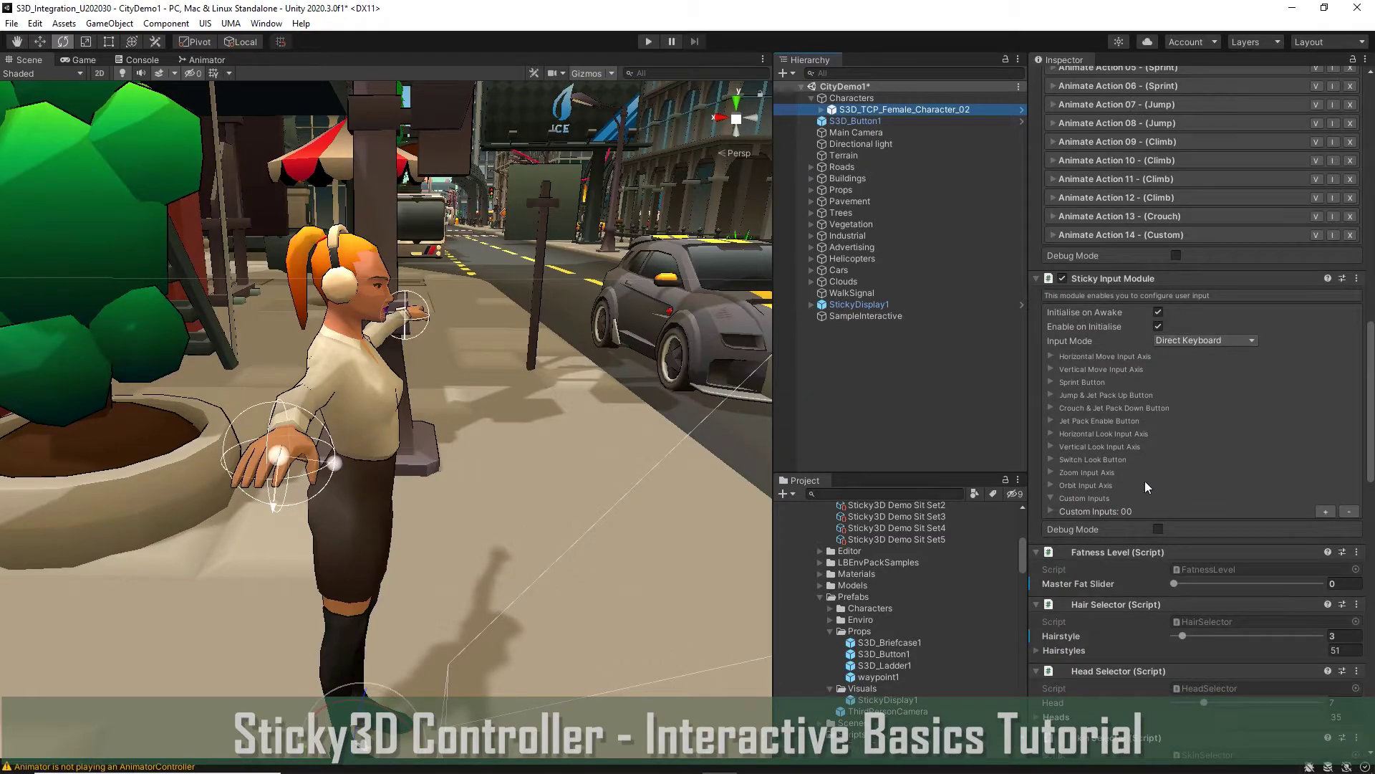
left_click(1325, 511)
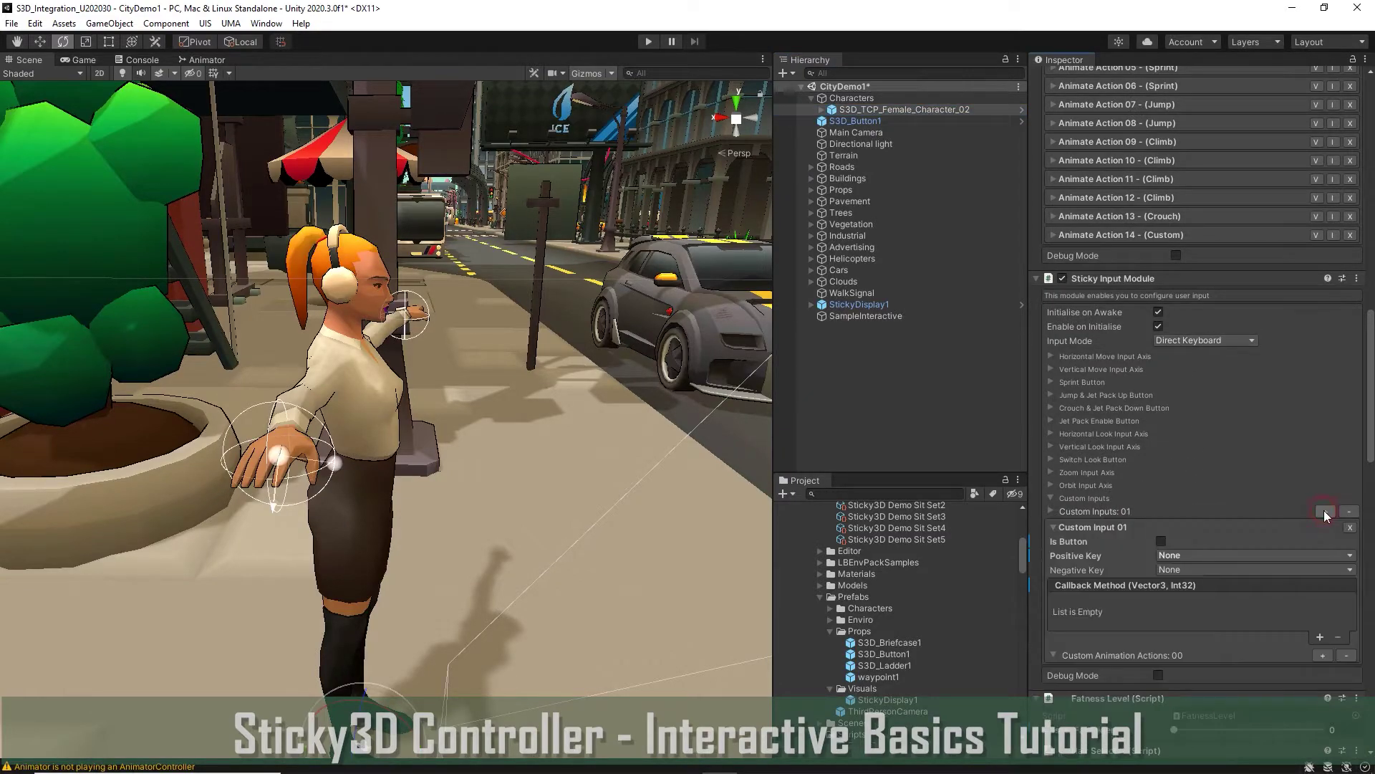
left_click(1161, 541)
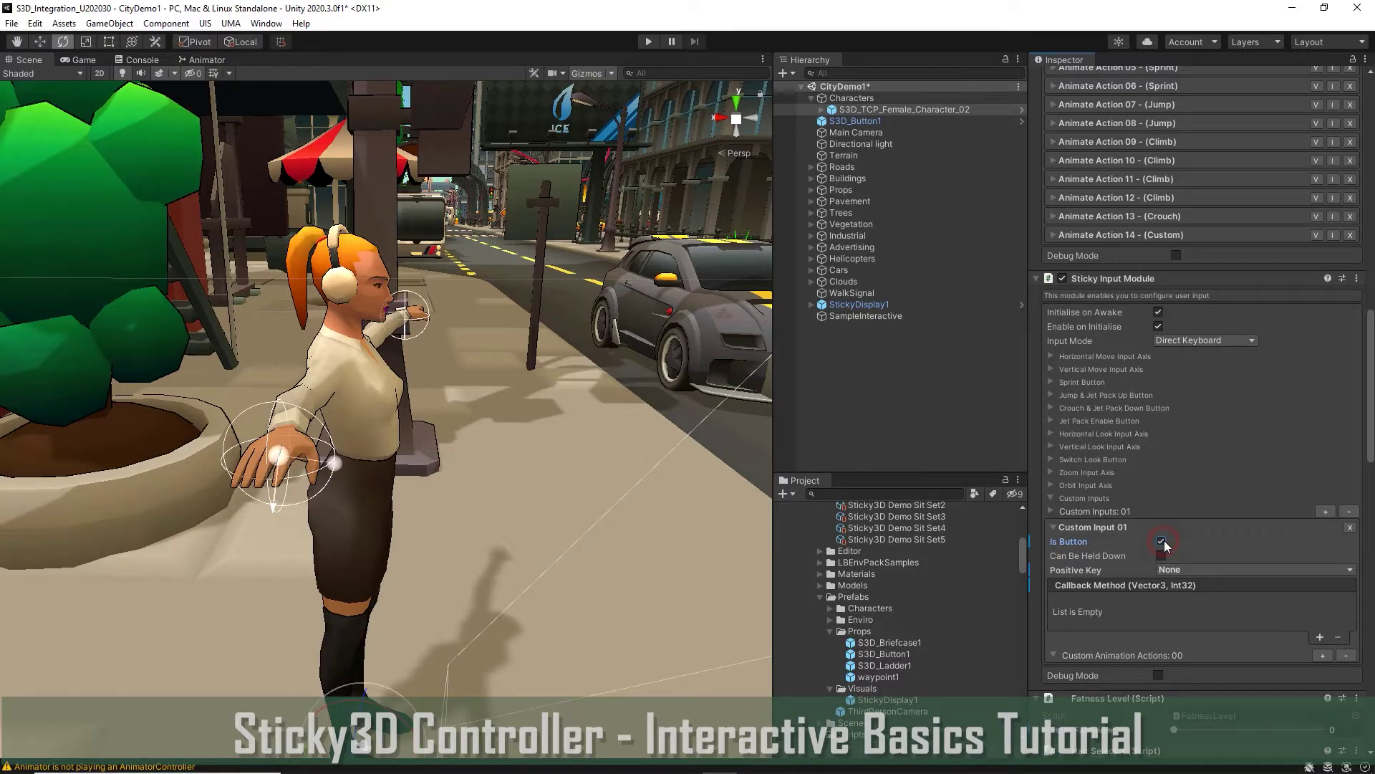
Step: Set Custom Input 01's positive key to I and its callback to SampleHandInteract.ToggleInteractive on the SampleInteractive object
left_click(1189, 568)
scroll(1193, 567, "down", 10)
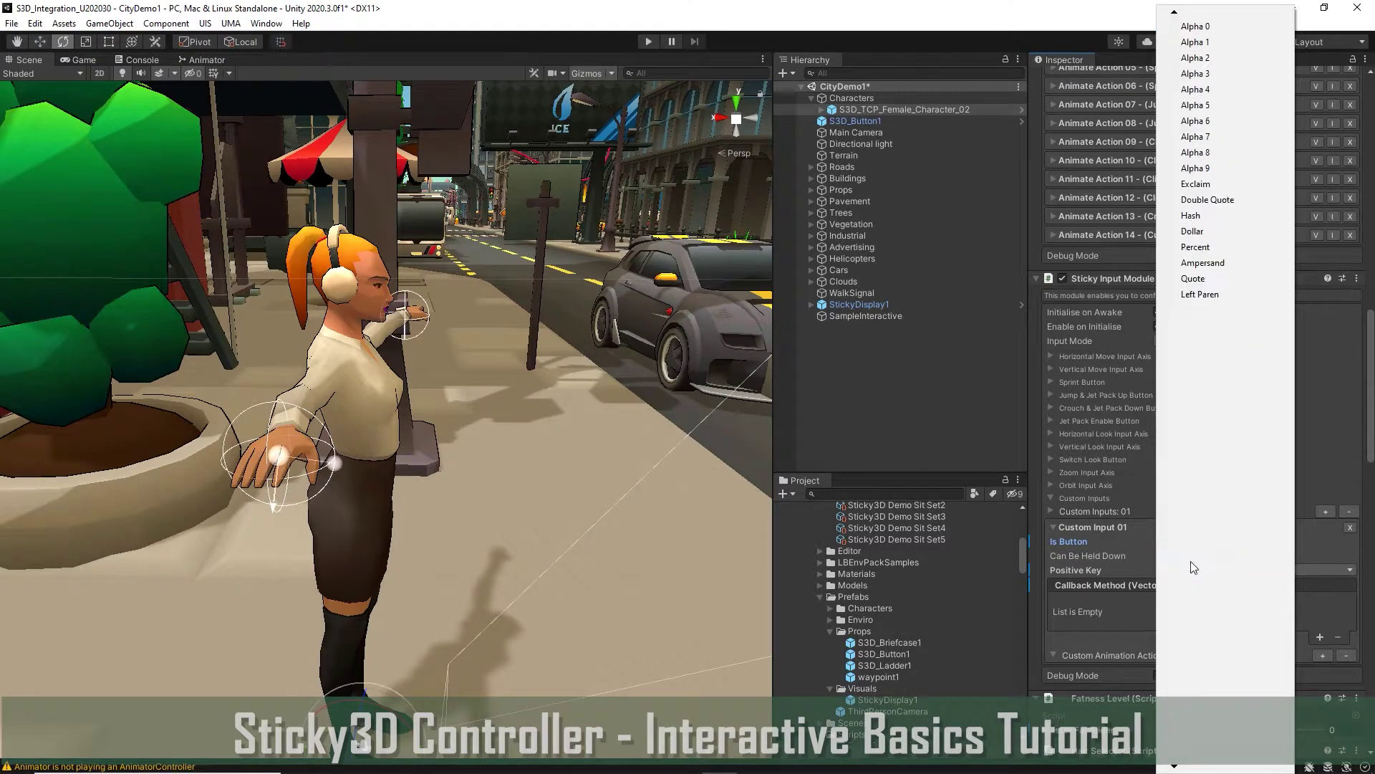
left_click(1197, 750)
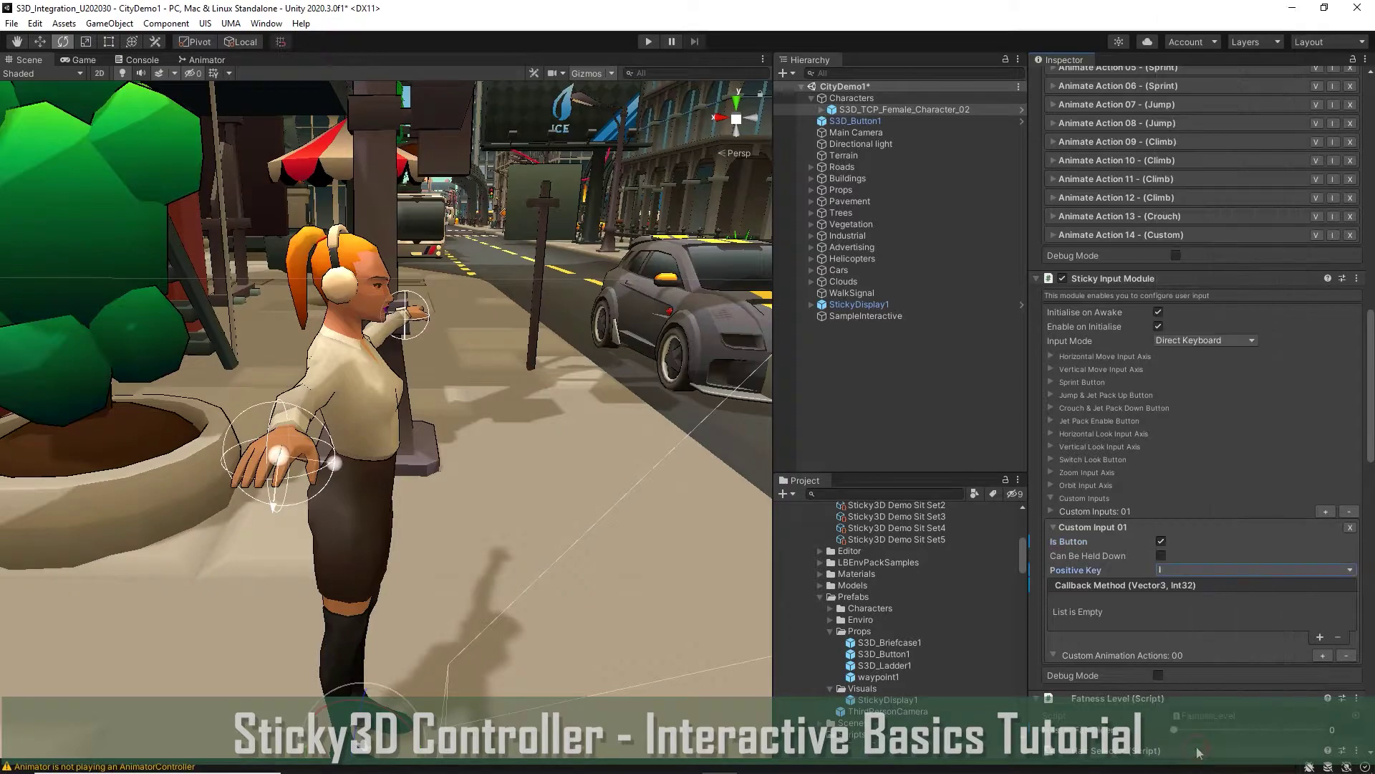
left_click(1320, 636)
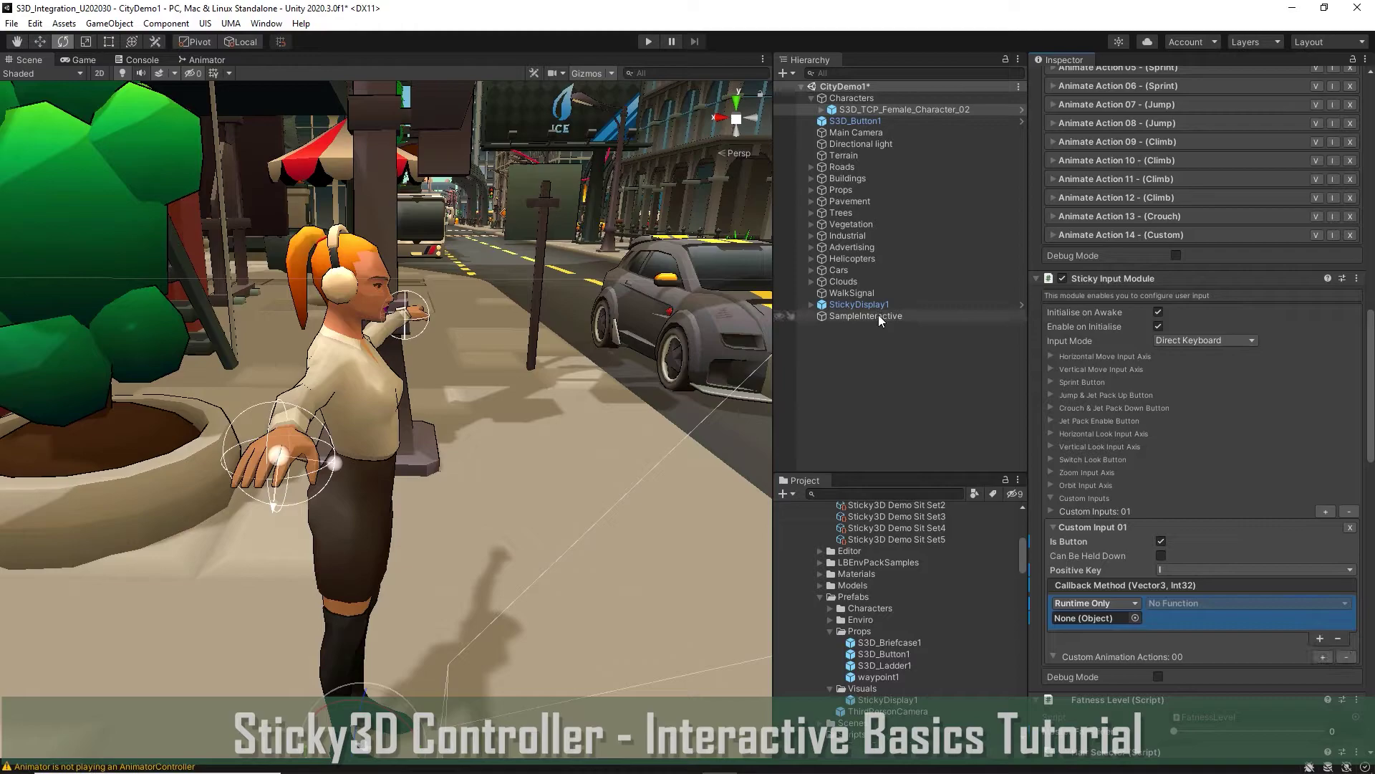
left_click_drag(878, 315, 1098, 616)
left_click(1187, 603)
mouse_move(1219, 670)
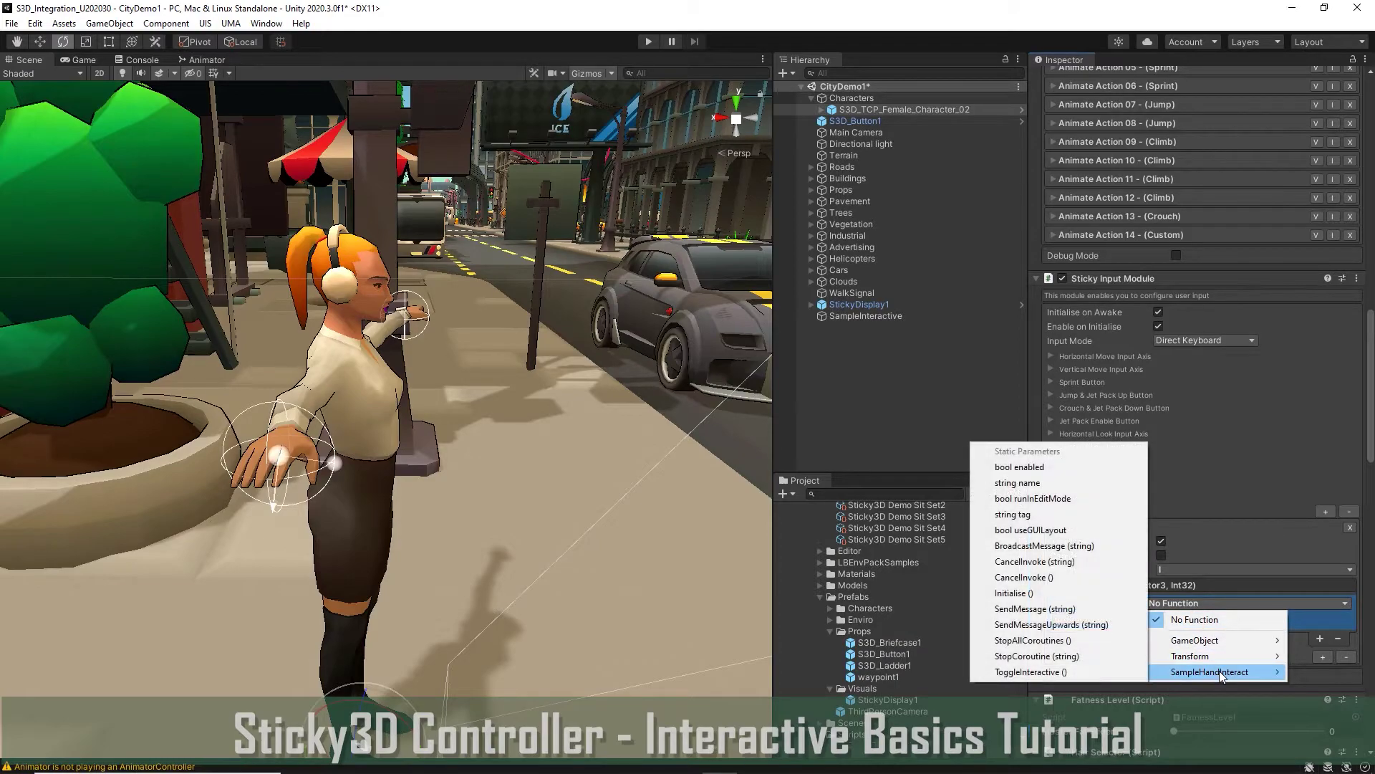
left_click(1077, 672)
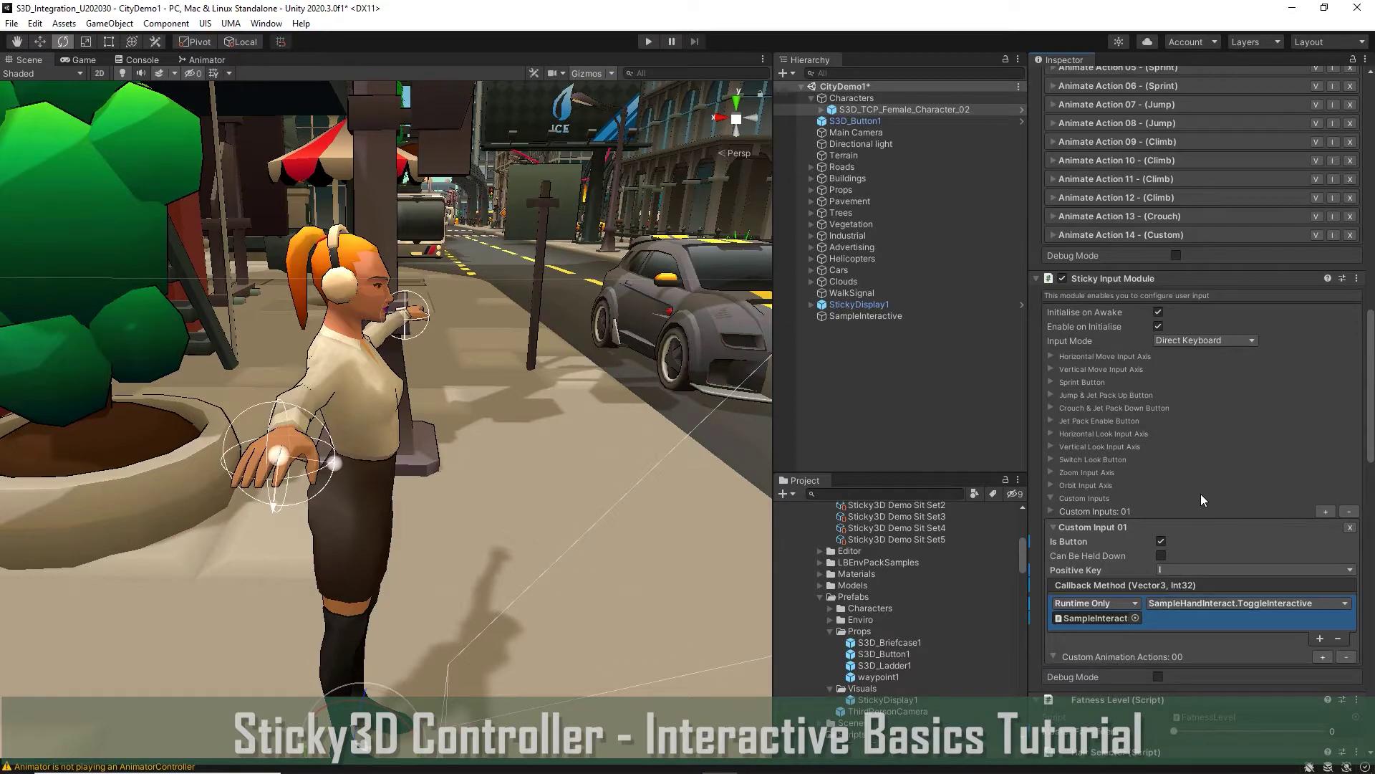
Step: Add a second custom input to the Sticky Input Module as a button with Mouse 0 as its positive key
left_click(1322, 510)
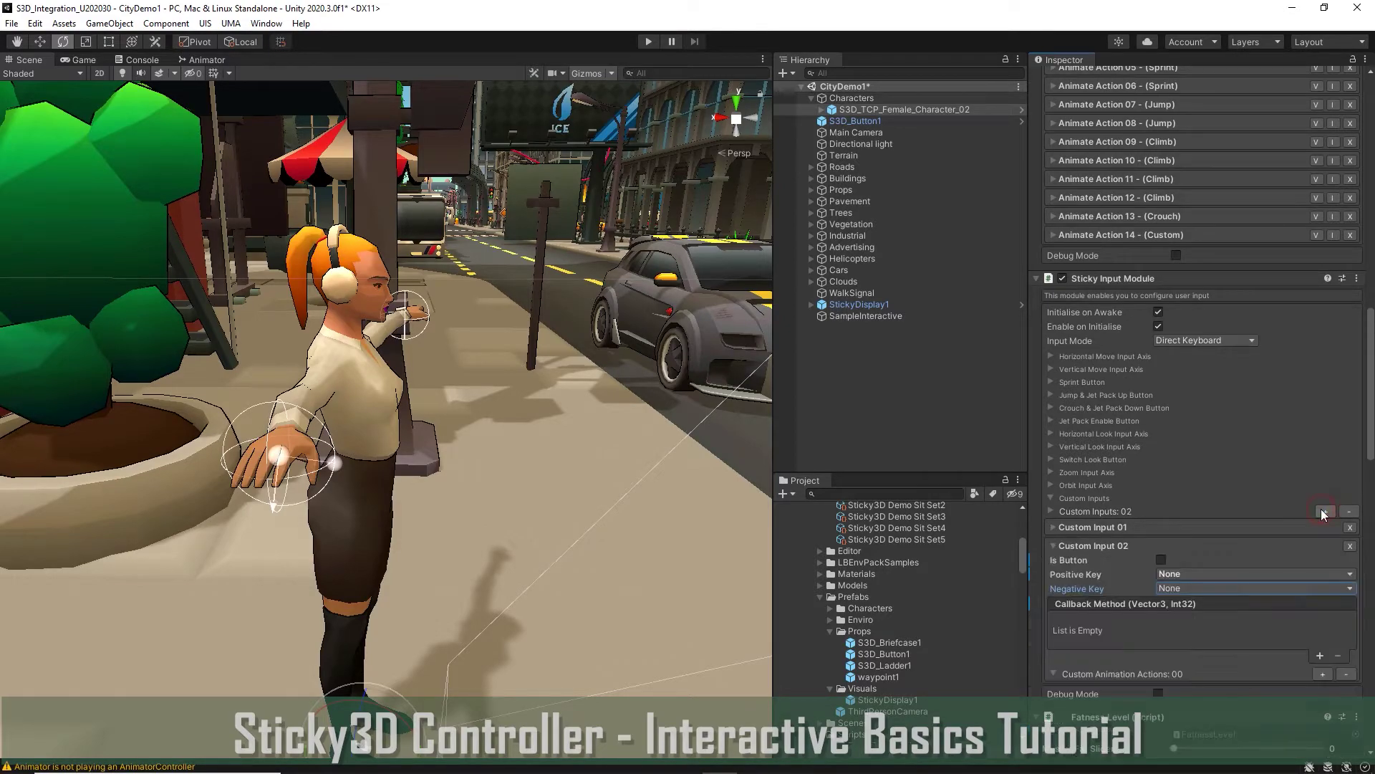
left_click(1161, 560)
left_click(1184, 586)
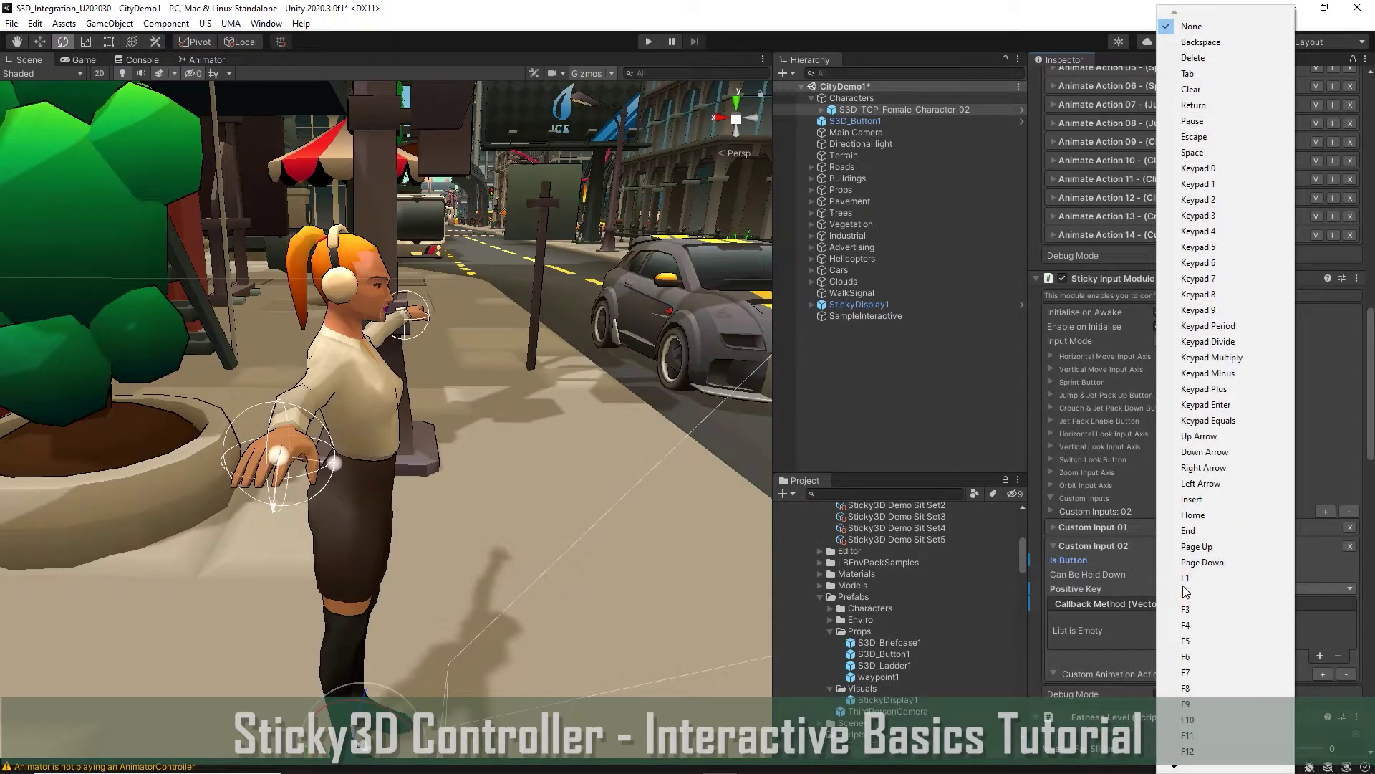
key("m")
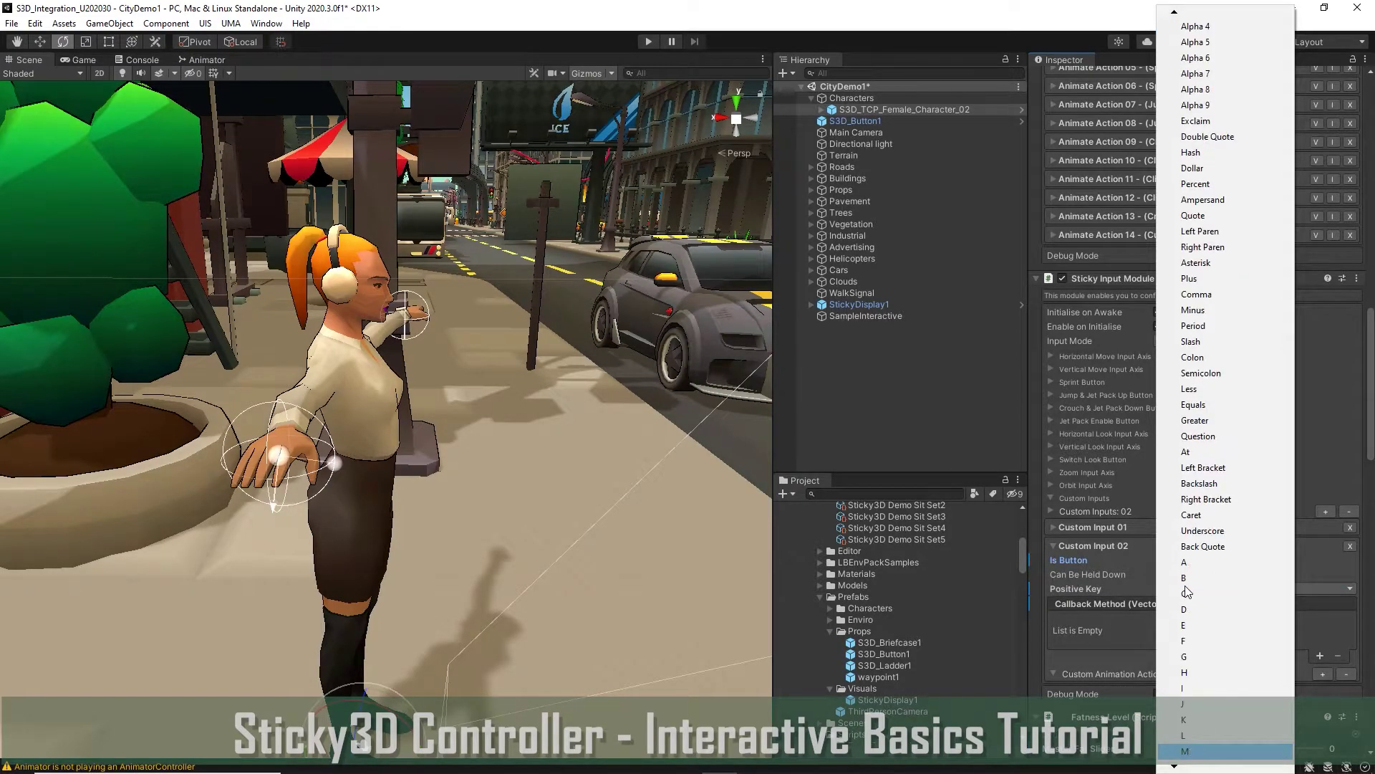
key("m")
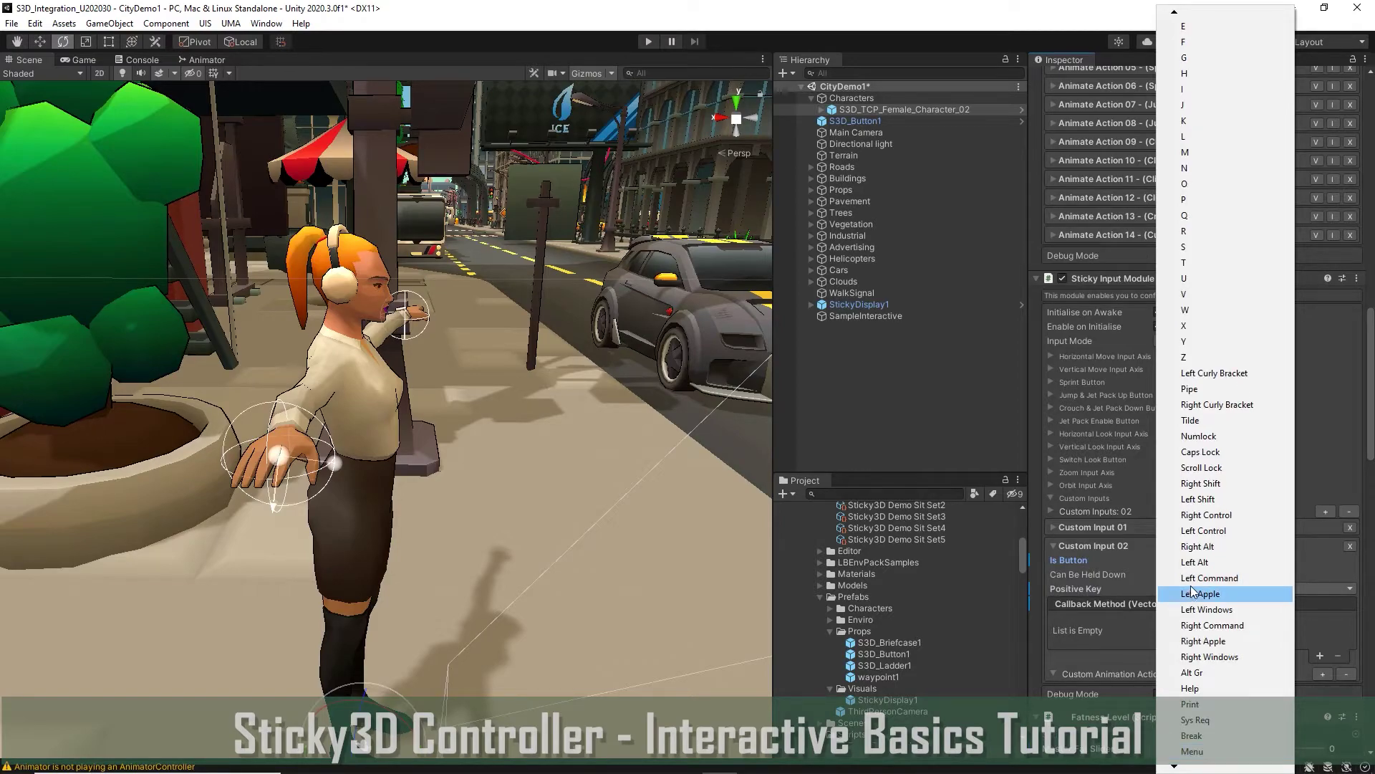
key("m")
key("m")
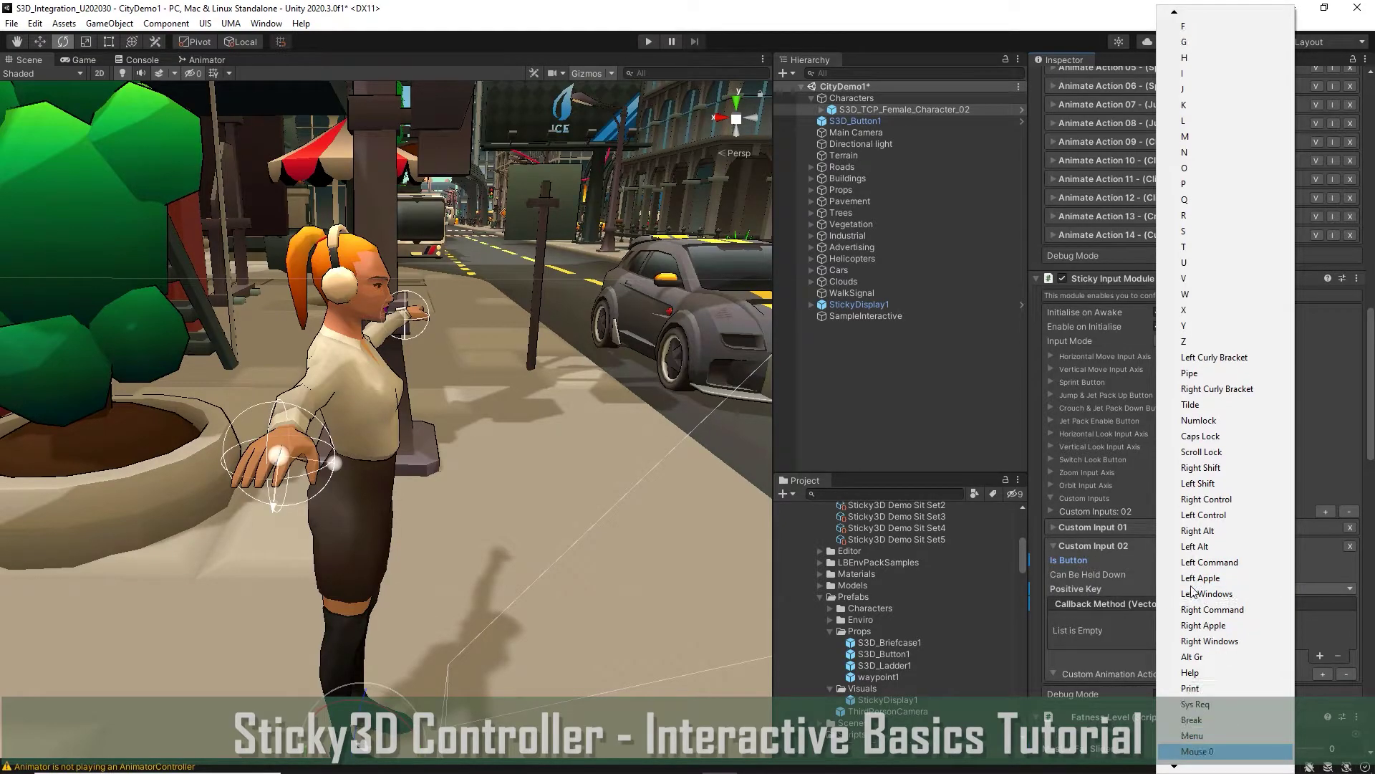
left_click(1209, 748)
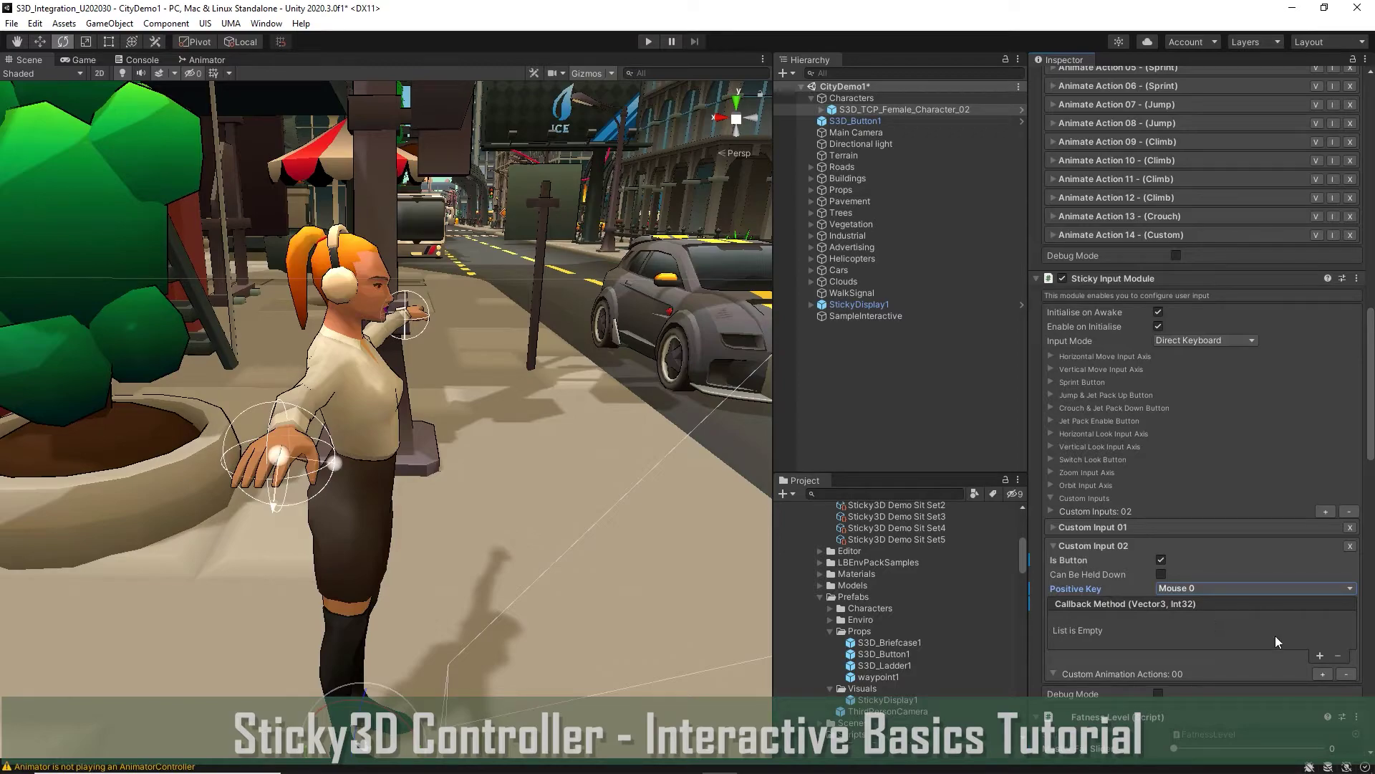
Step: Add a callback to Custom Input 02 that calls StickyControlModule.EngageLookingAtInteractive (bool) on S3D_TCP_Female_Character_02
left_click(1319, 654)
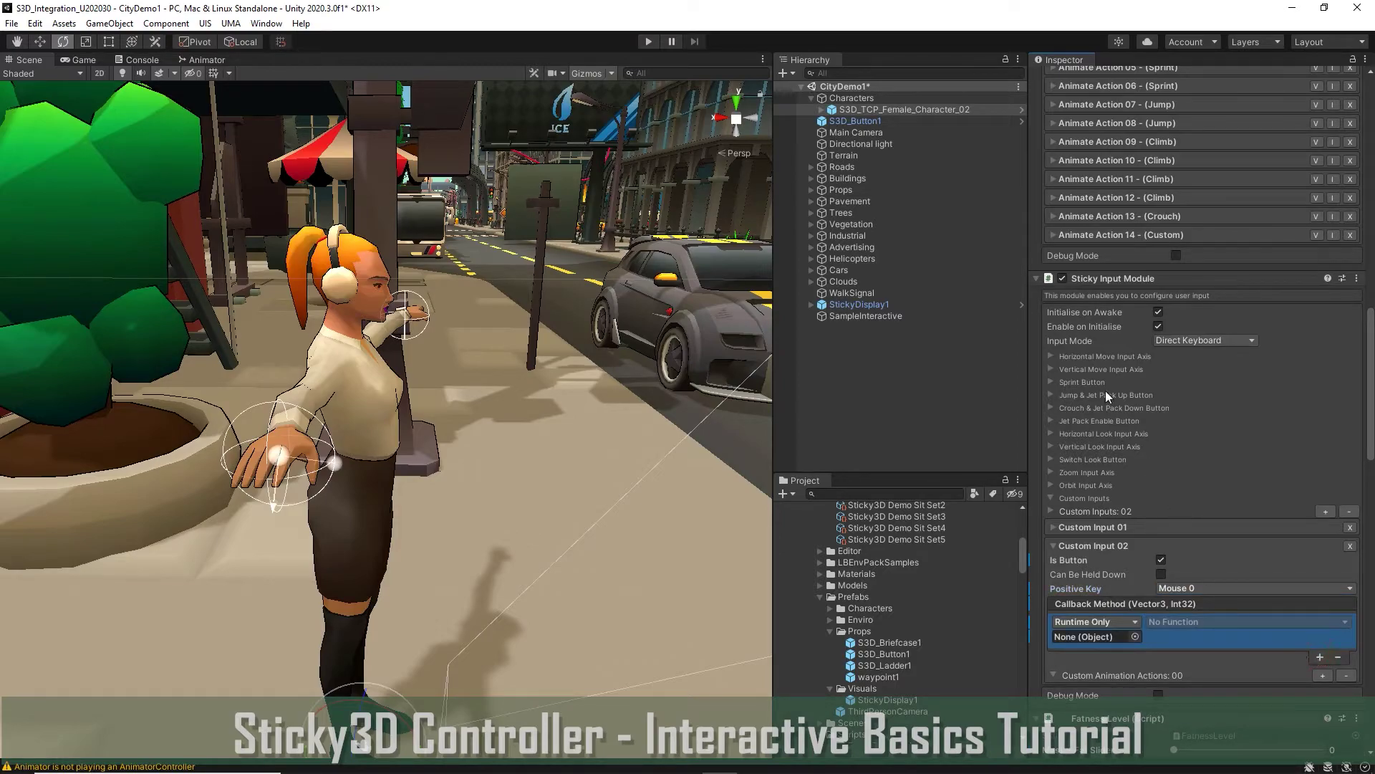
left_click_drag(876, 110, 1107, 631)
left_click(1164, 622)
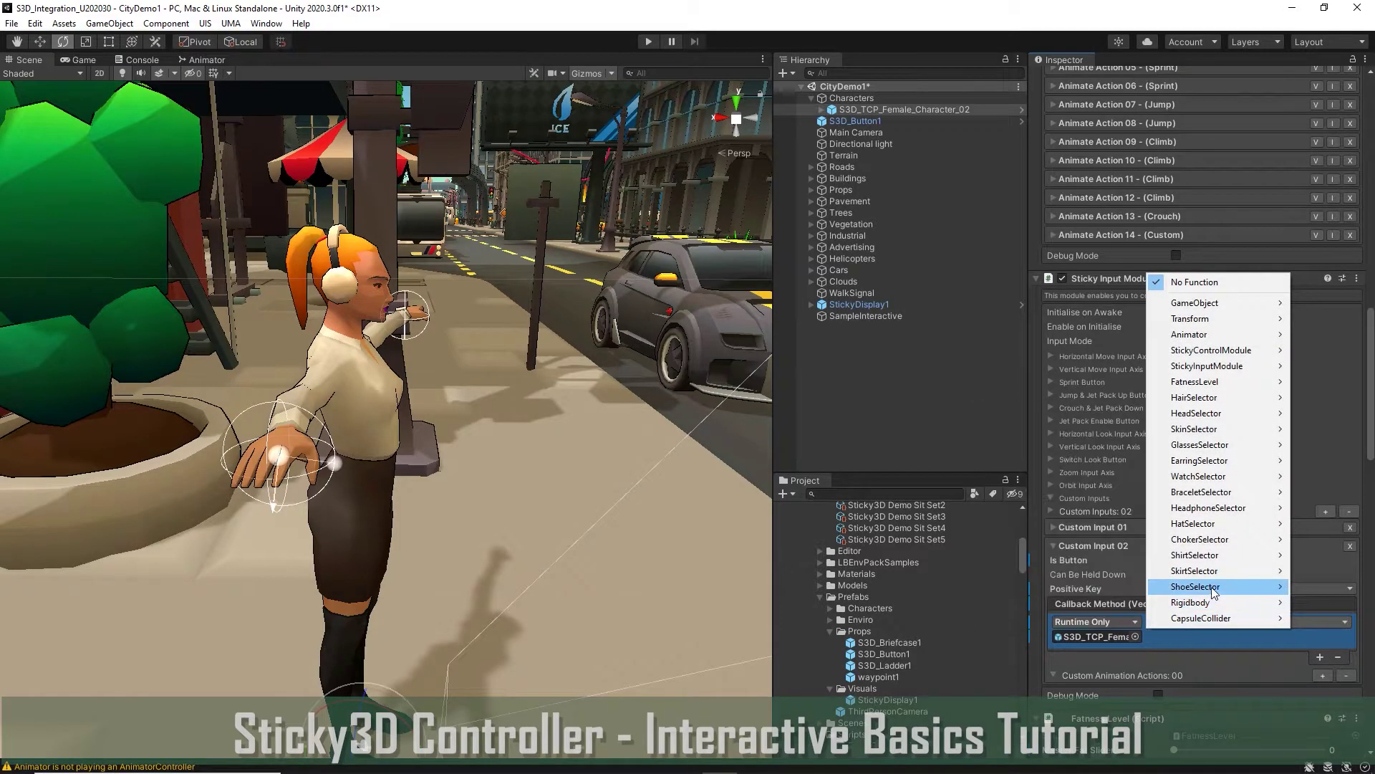
mouse_move(1225, 351)
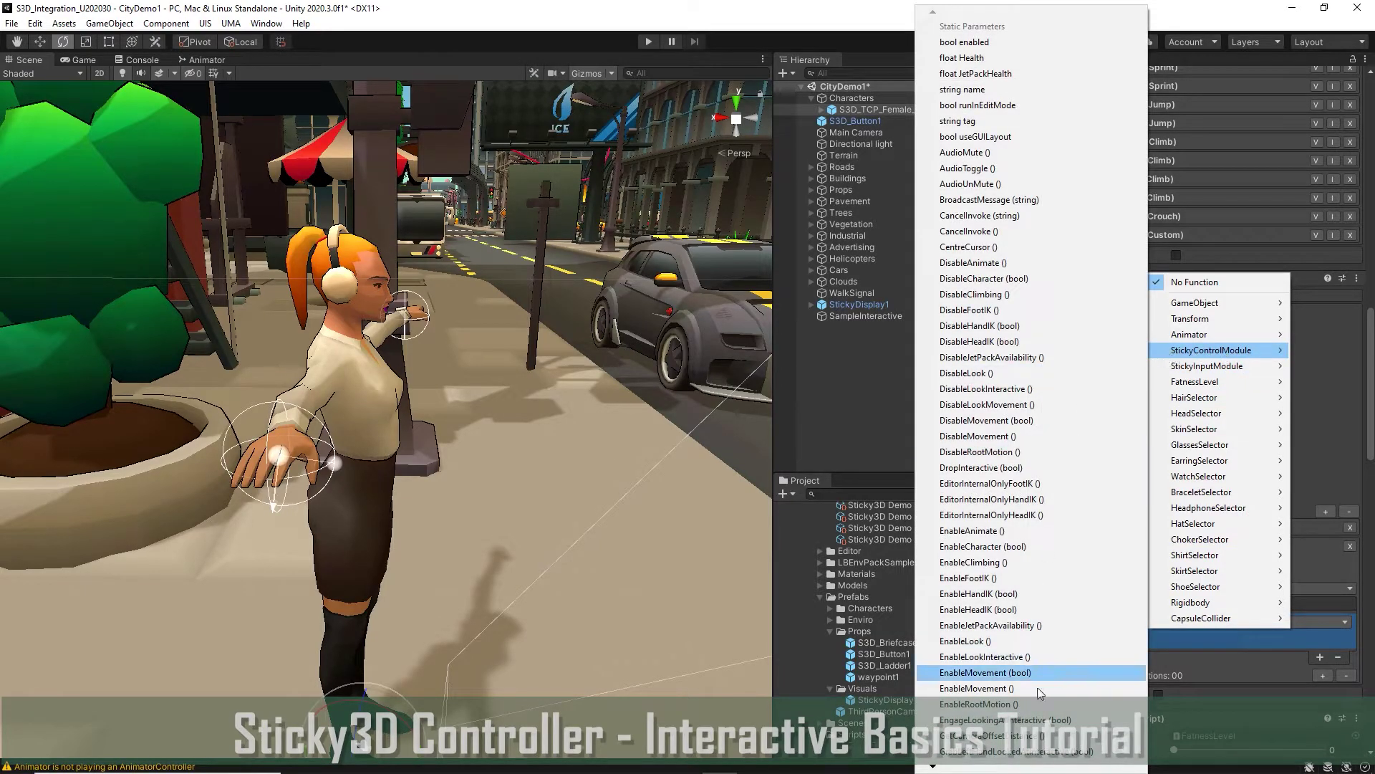
left_click(1003, 719)
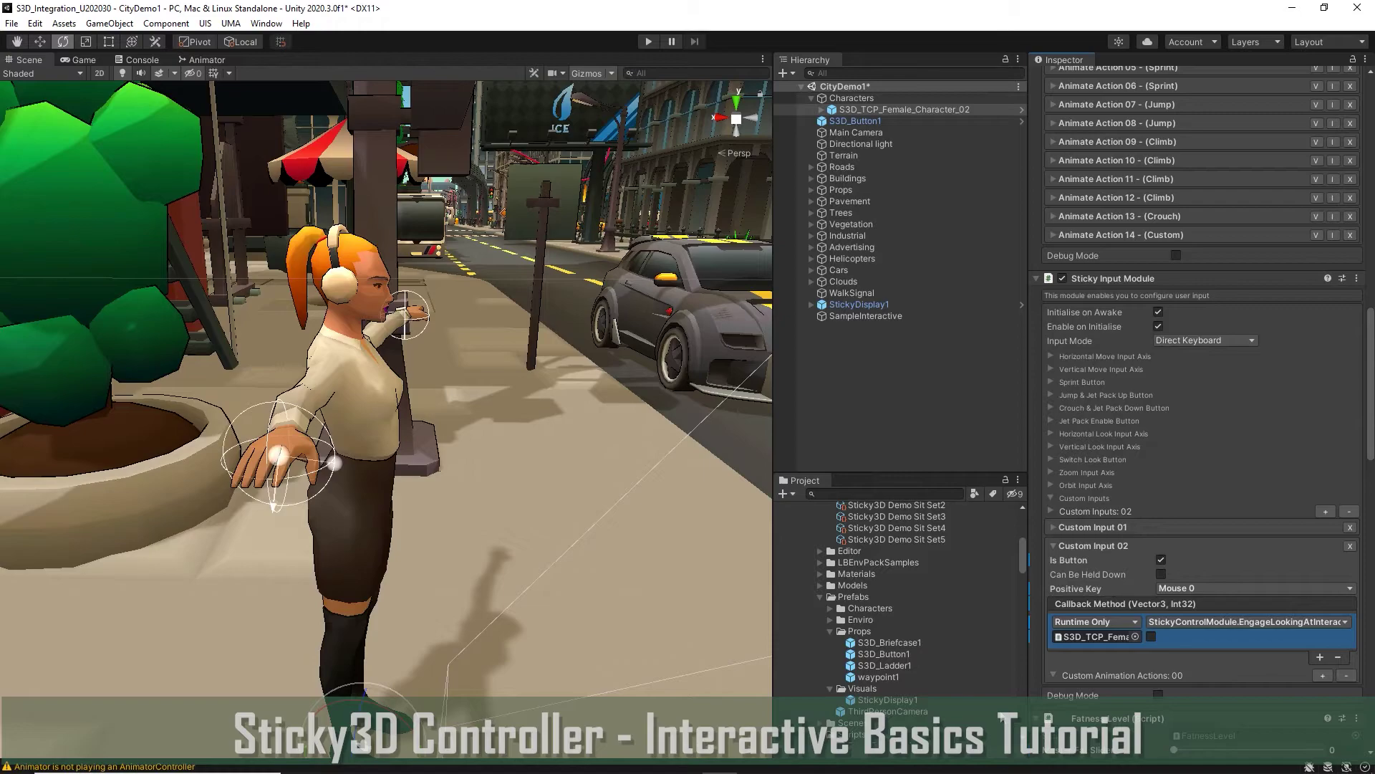
Step: Disable Hand IK on the female character's Sticky Control Module and enable Initialise On Start for SampleInteractive's Hand Interact
scroll(1203, 373, "up", 1)
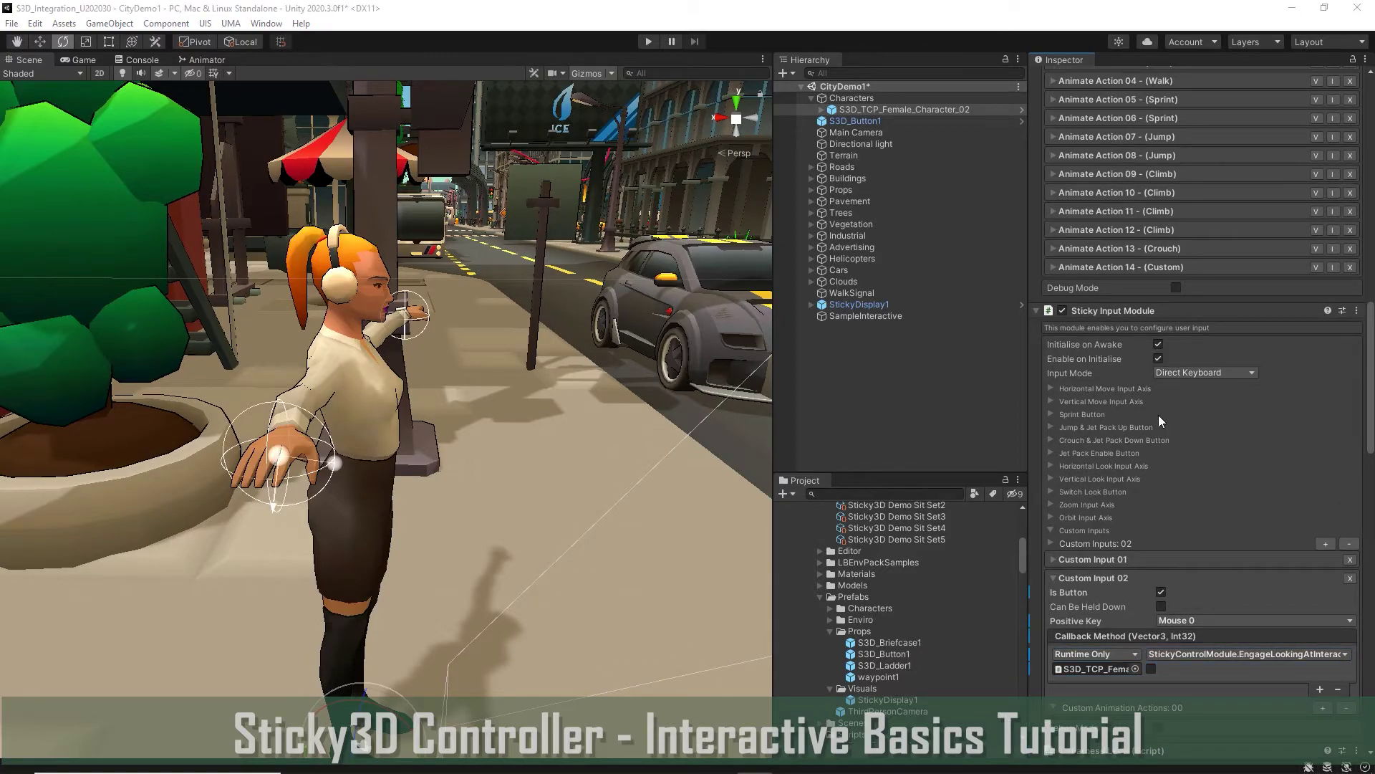
left_click_drag(1371, 403, 1371, 254)
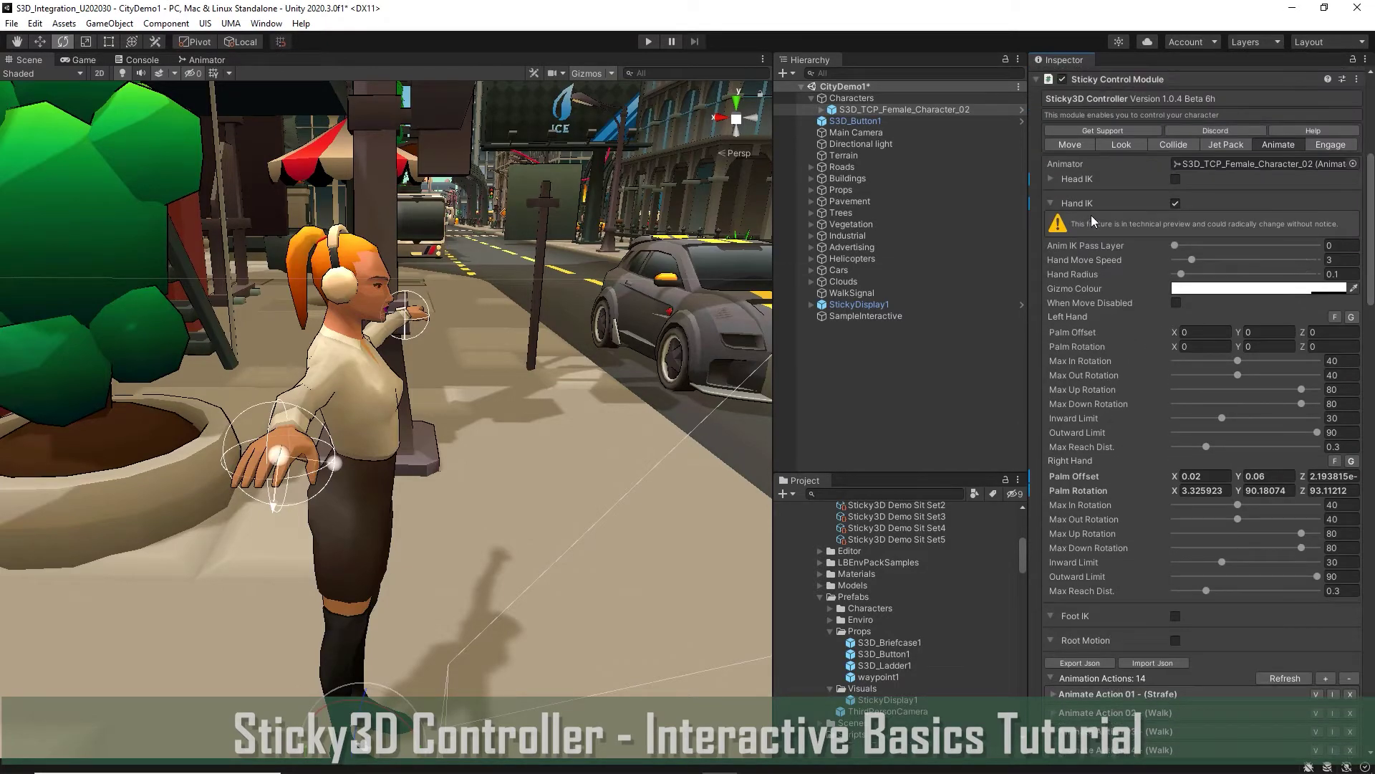
left_click(1175, 202)
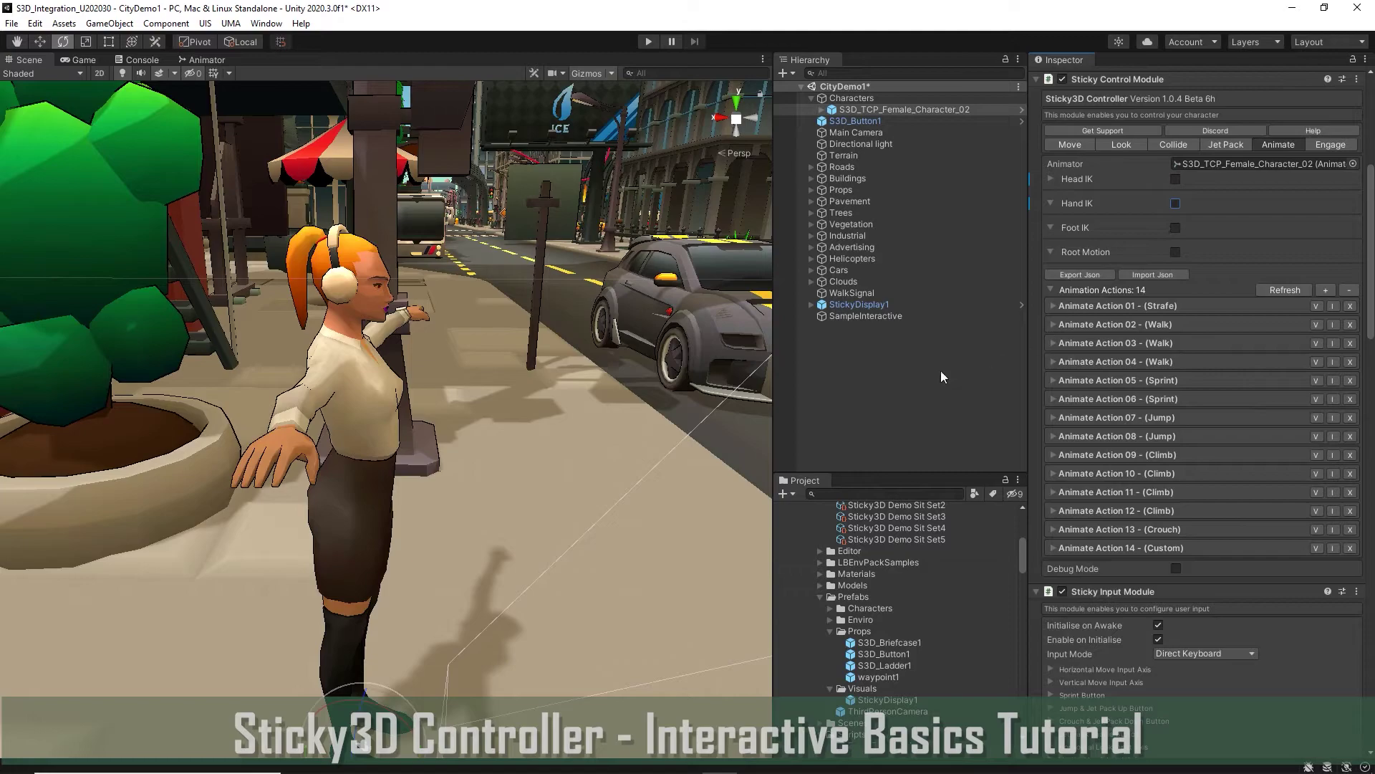
left_click(866, 316)
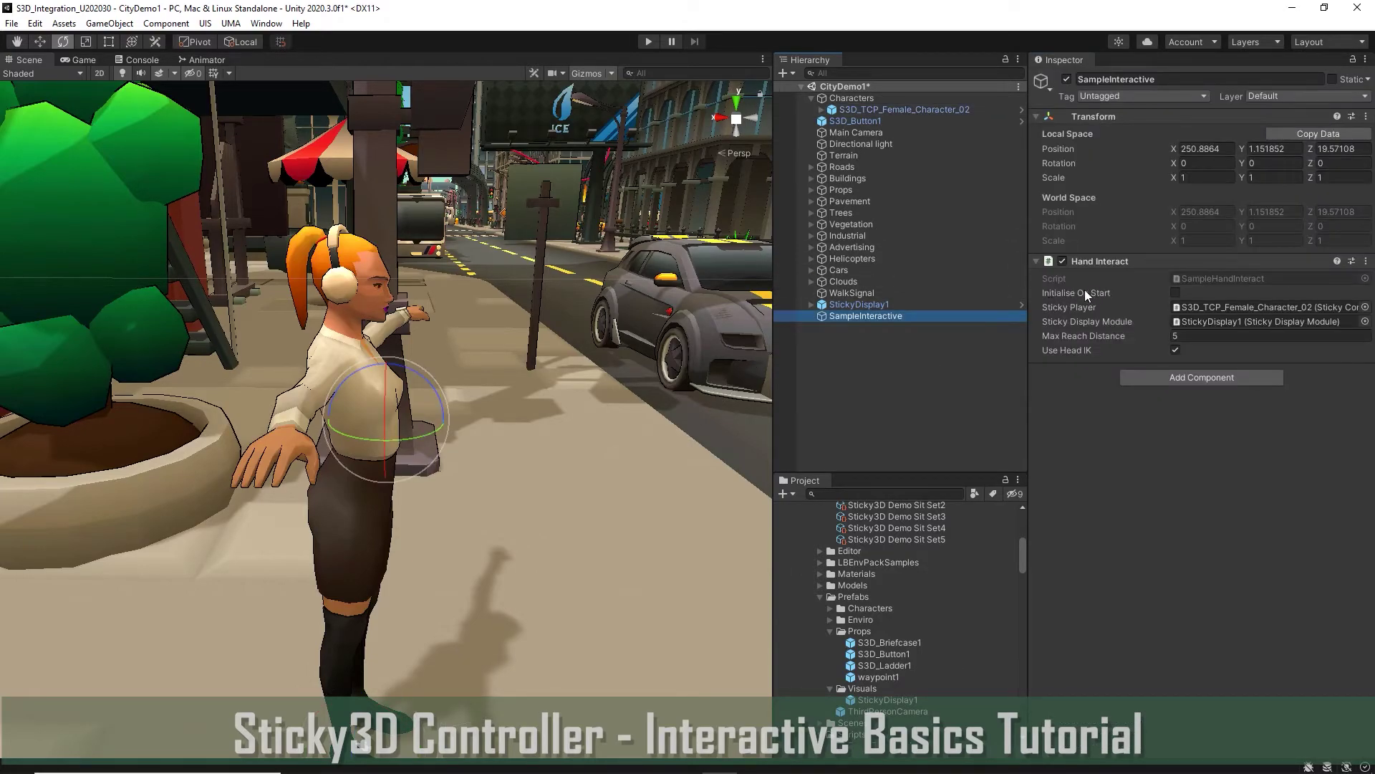
left_click(1175, 293)
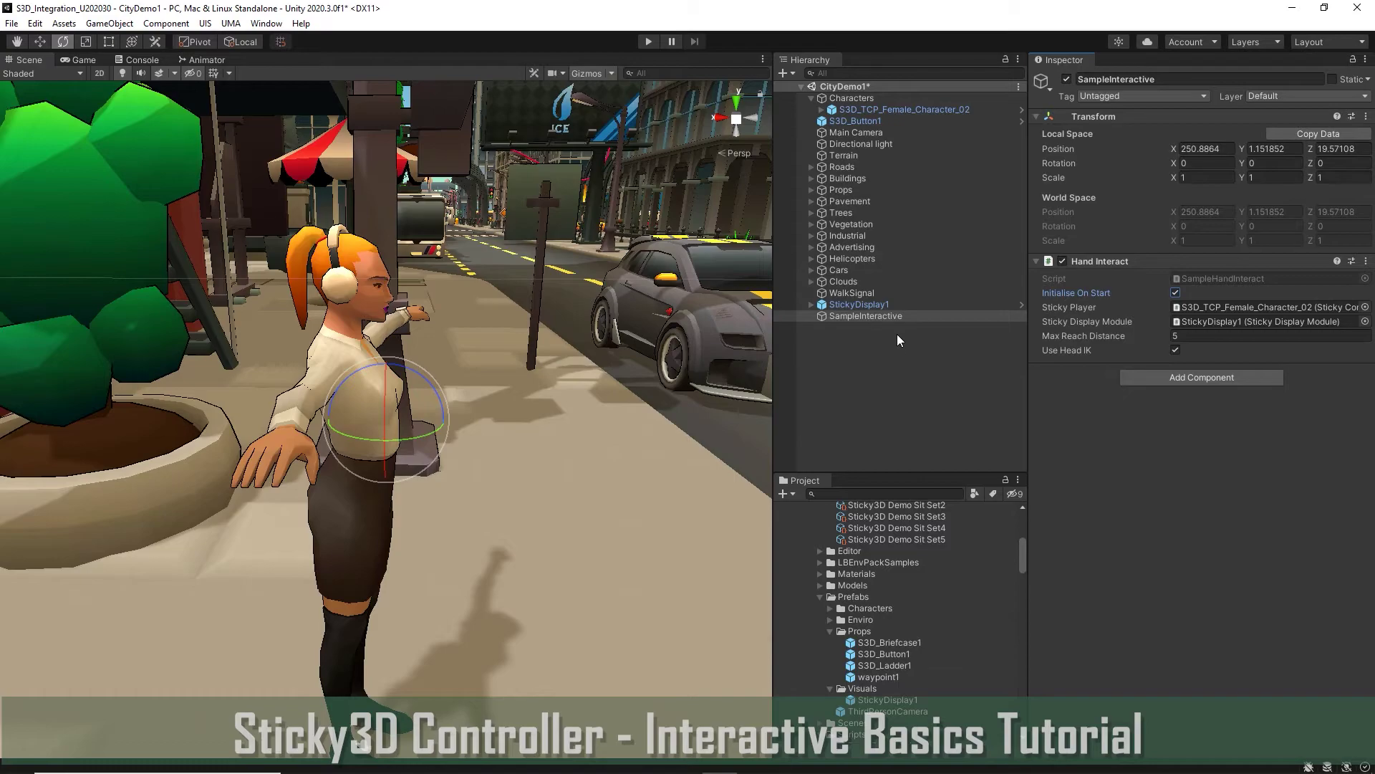
Step: Set WalkSignal's Group 1 activate delay to 0 and deactivate delay to 10, and Group 2's activate delay to 10 and deactivate delay to 0
left_click(869, 293)
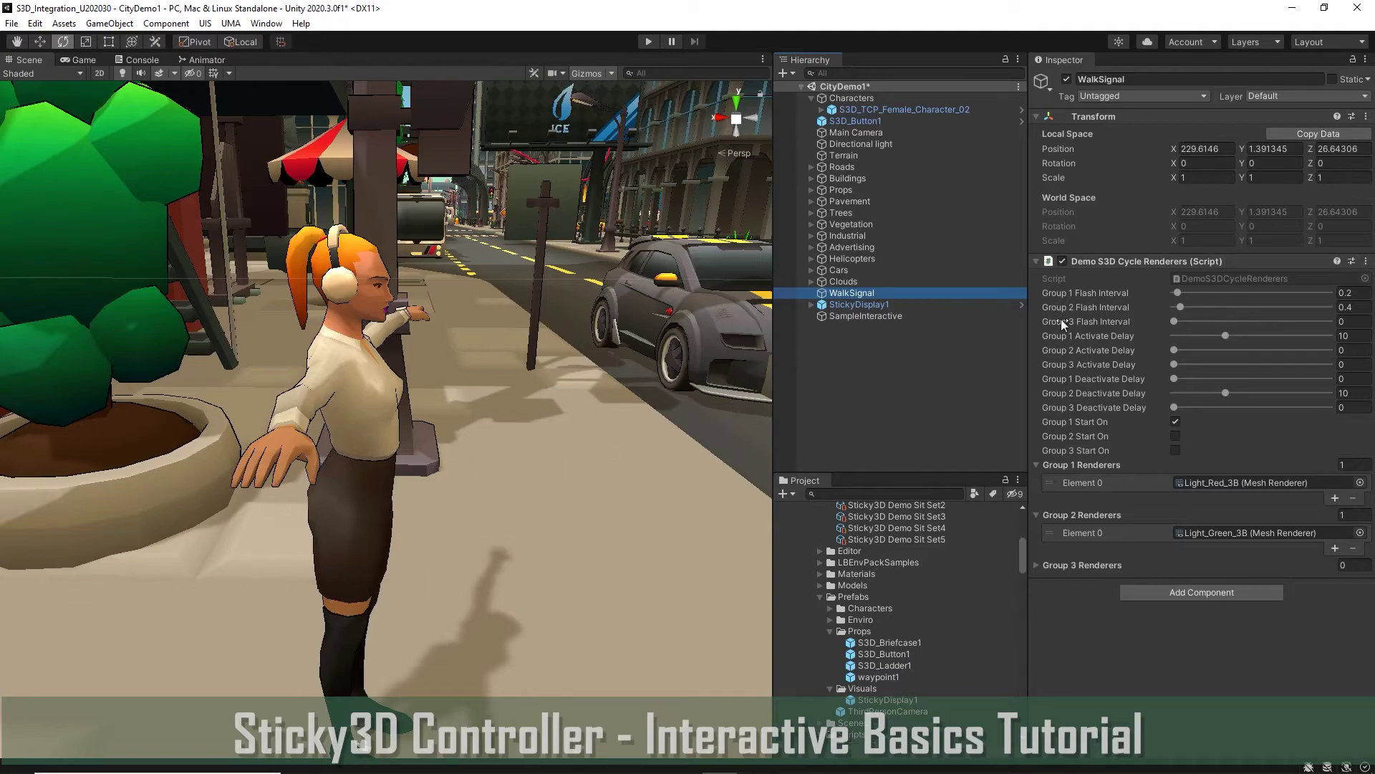
left_click_drag(1226, 334, 1137, 336)
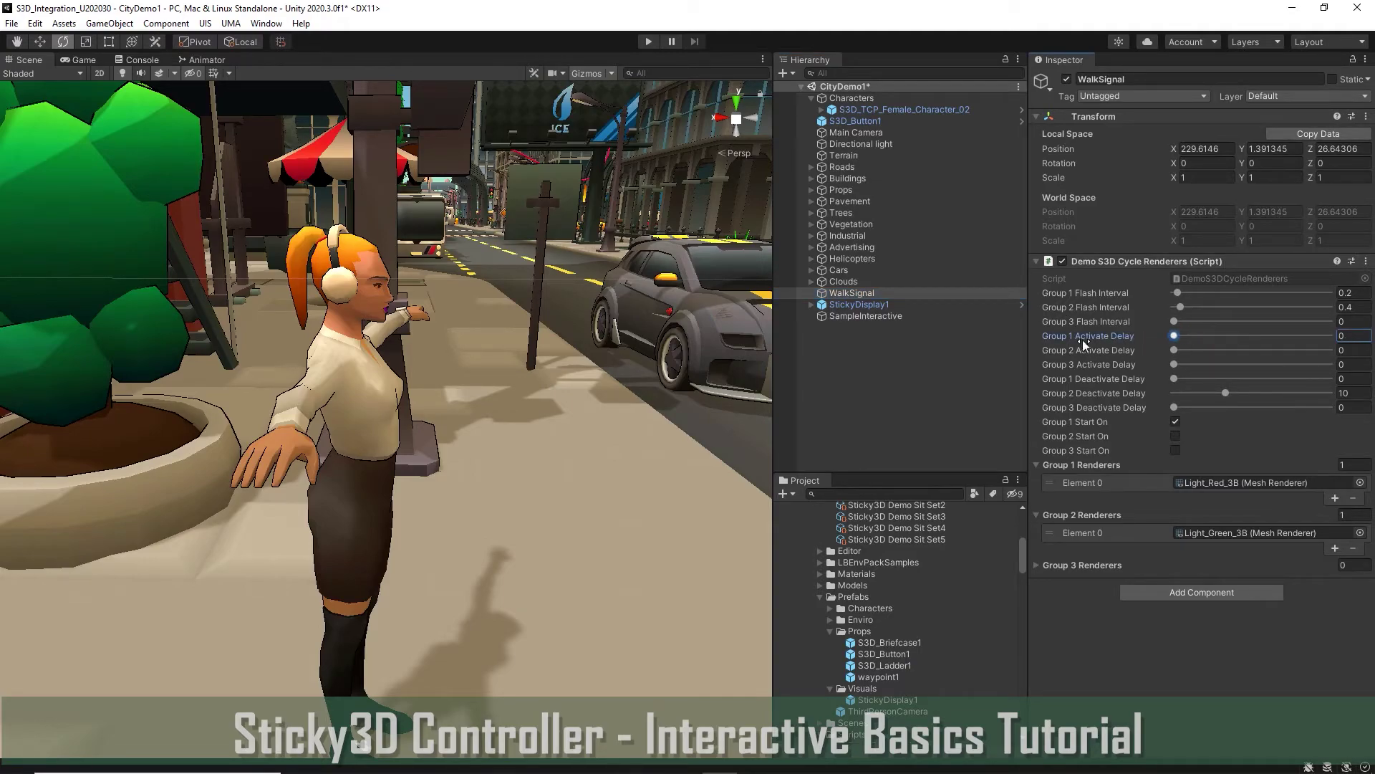
left_click(1347, 378)
type("10")
left_click_drag(1225, 394, 1167, 393)
left_click(1349, 349)
type("10")
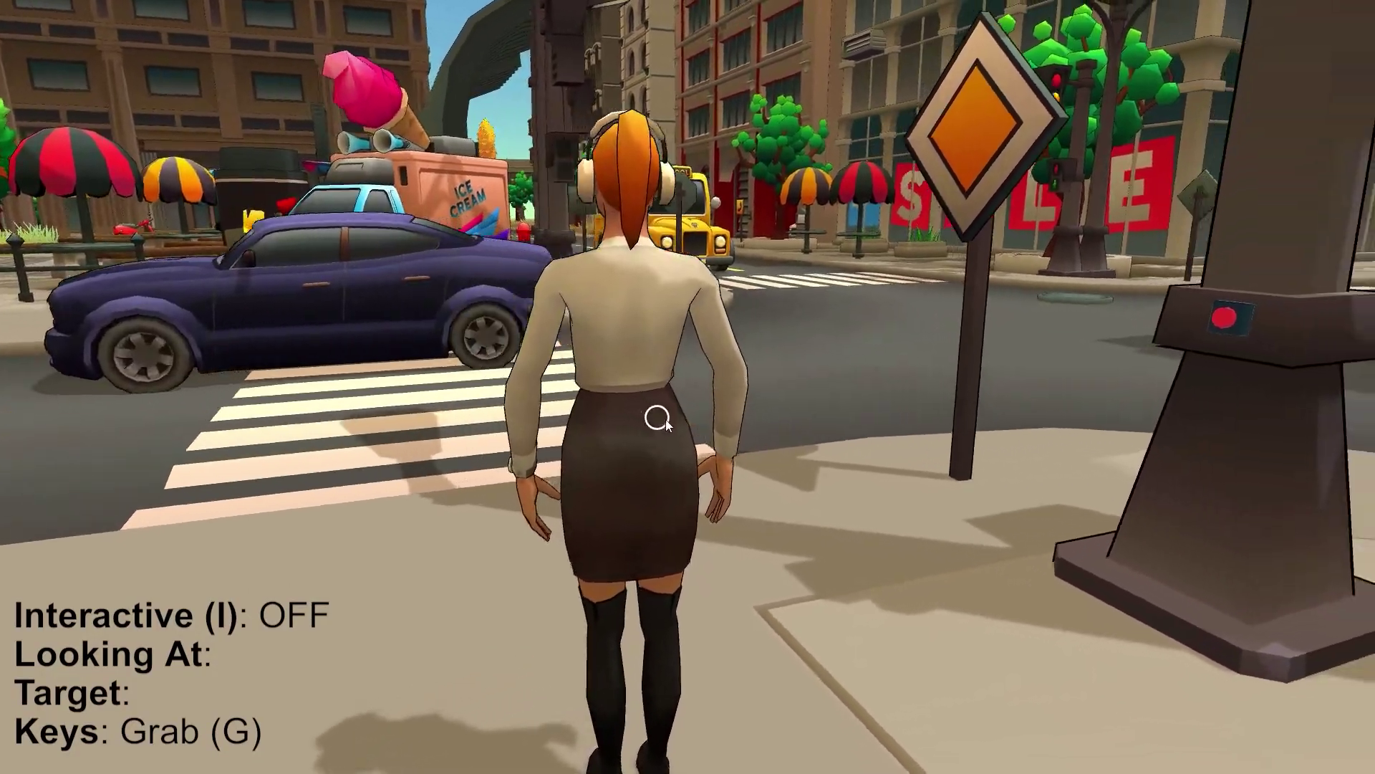
Step: Test the crossing in play mode: walk to the lamp post, turn Interactive on, engage S3D_Button1 and walk towards the crossing
key("w")
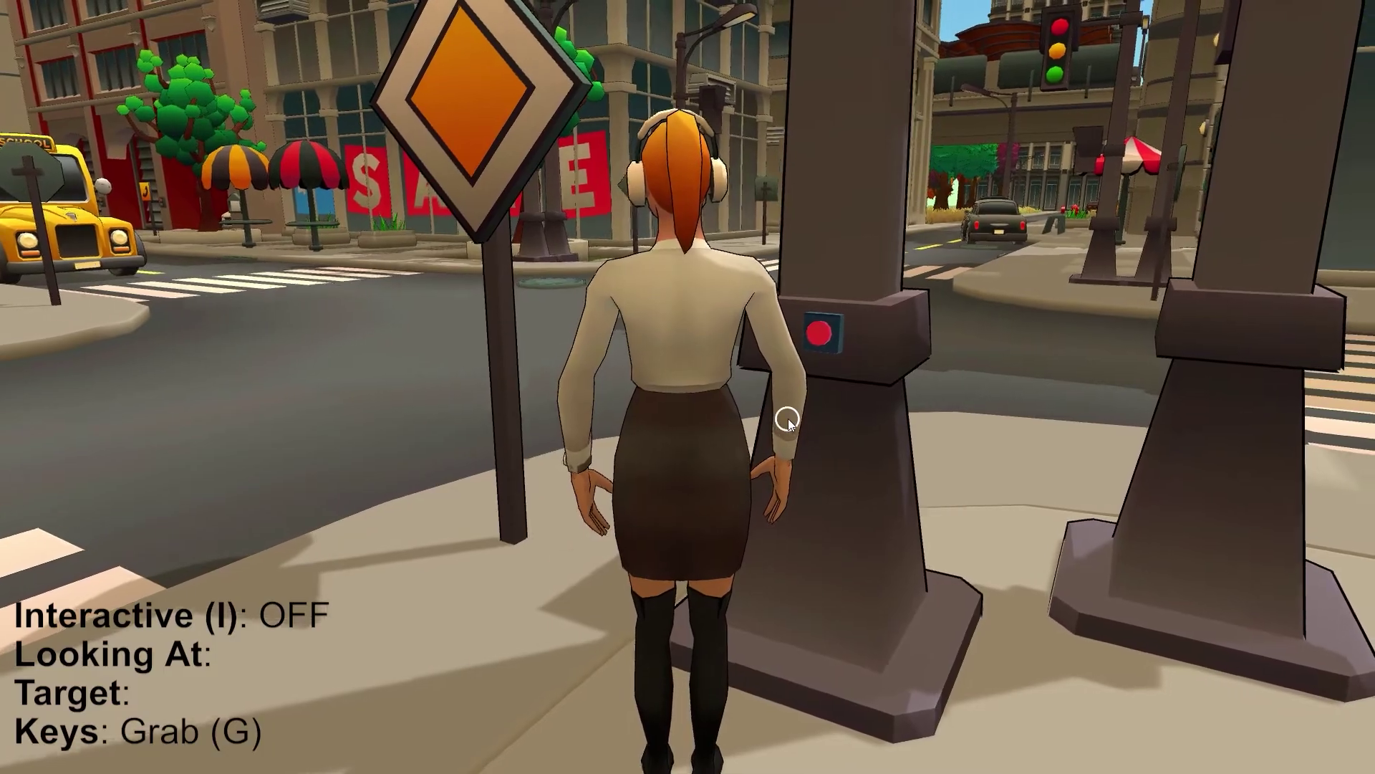
key("i")
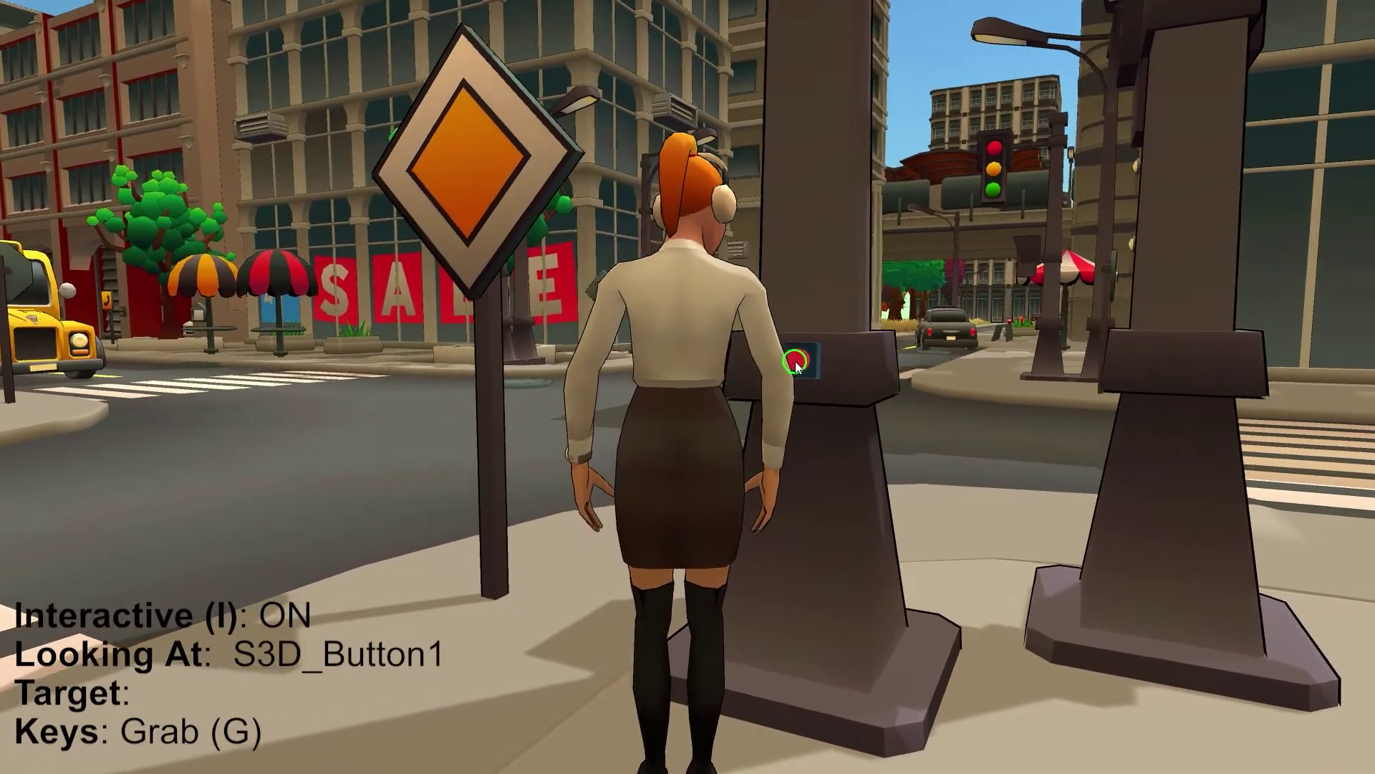
left_click(792, 363)
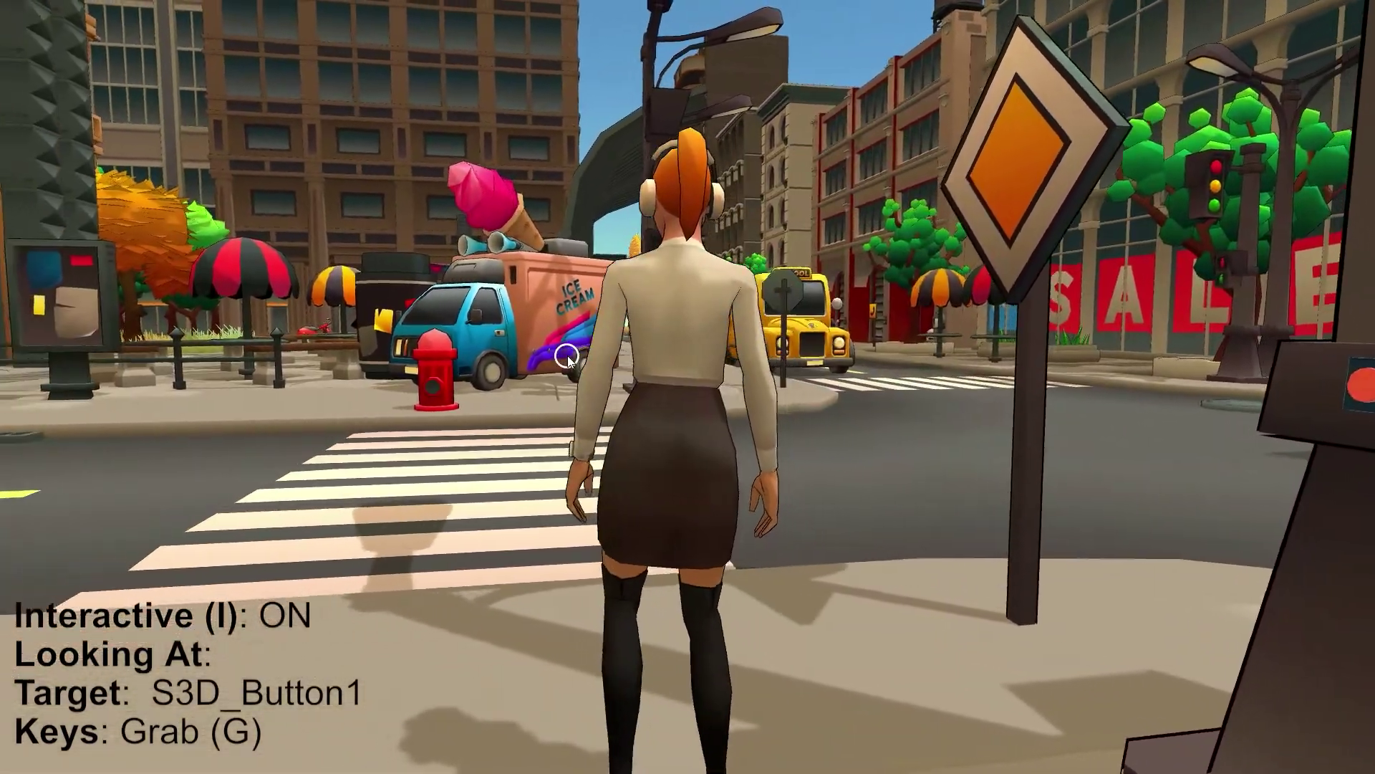
key("w")
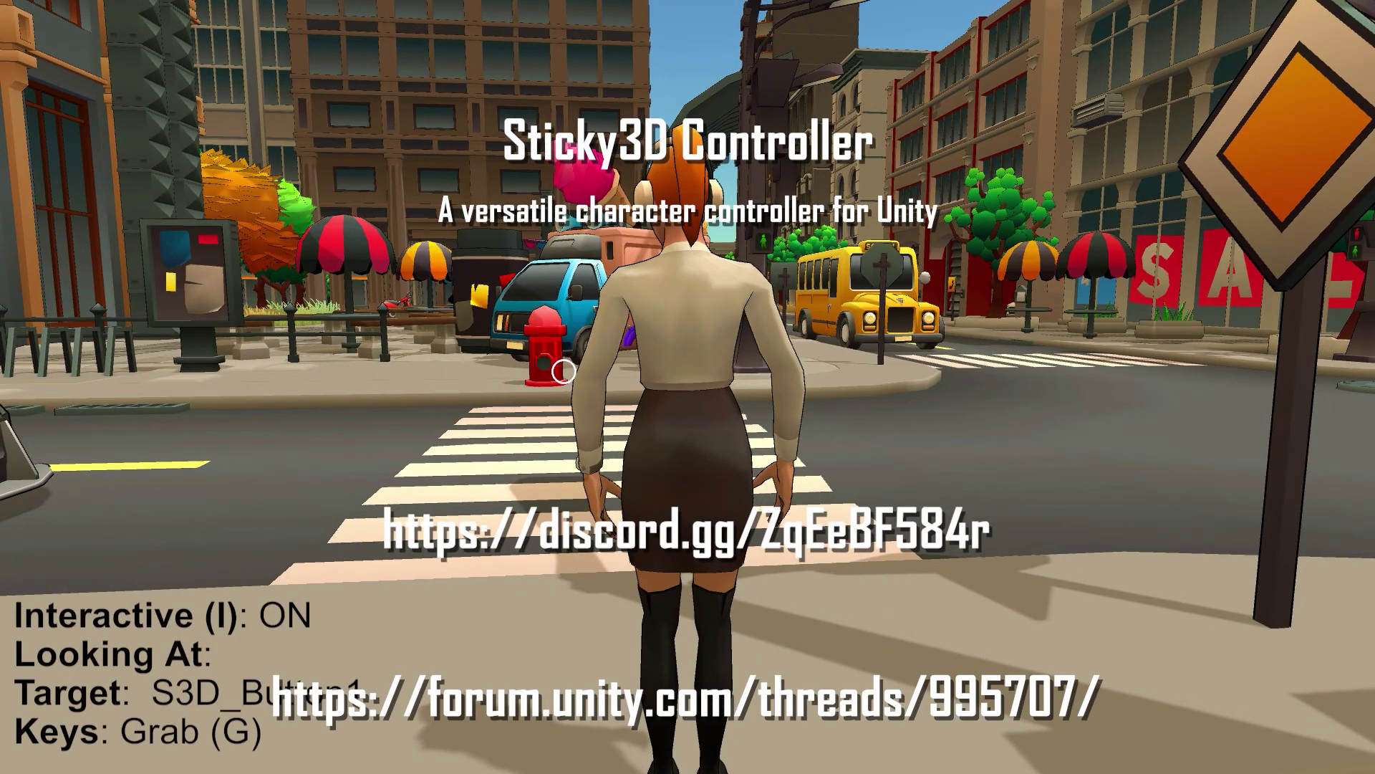
key("w")
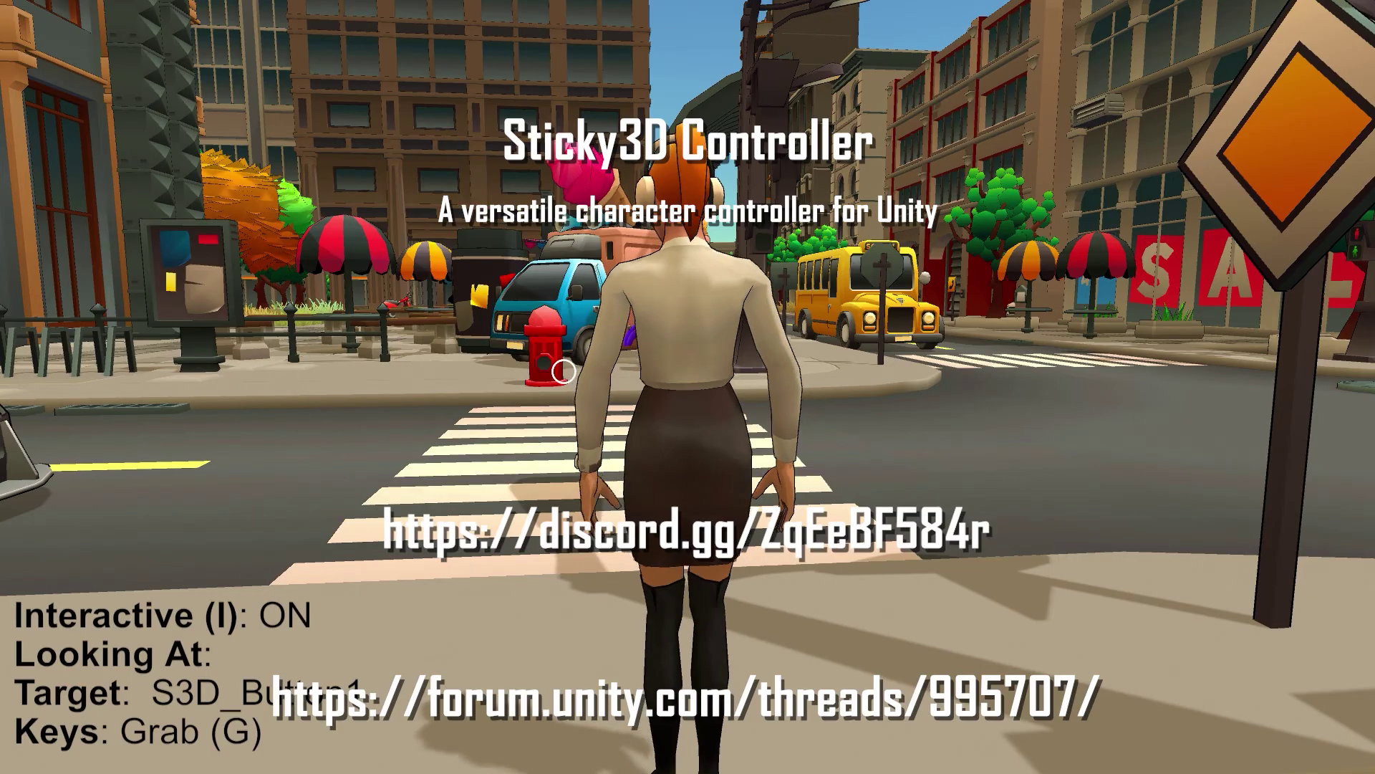